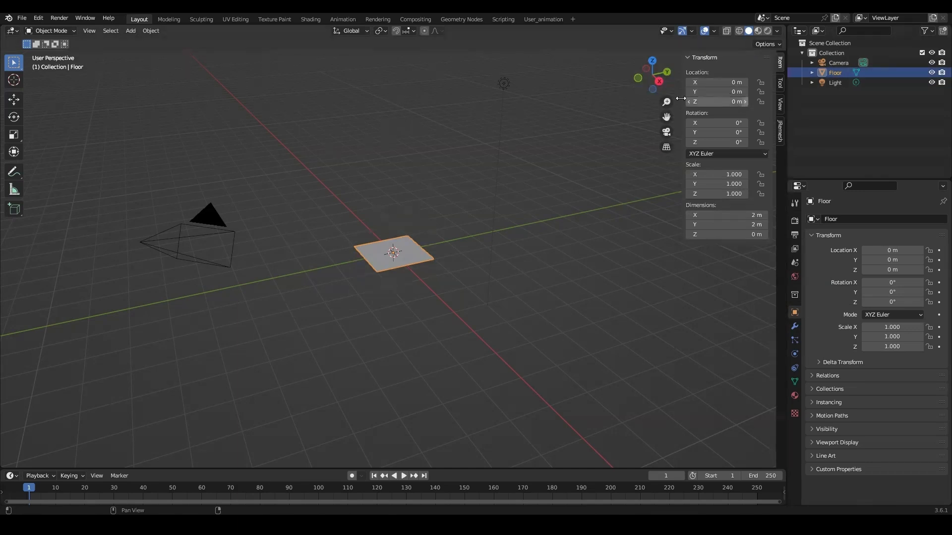
Step: Set the Floor plane's X and Y dimensions to 10 m each
click(560, 137)
key(n)
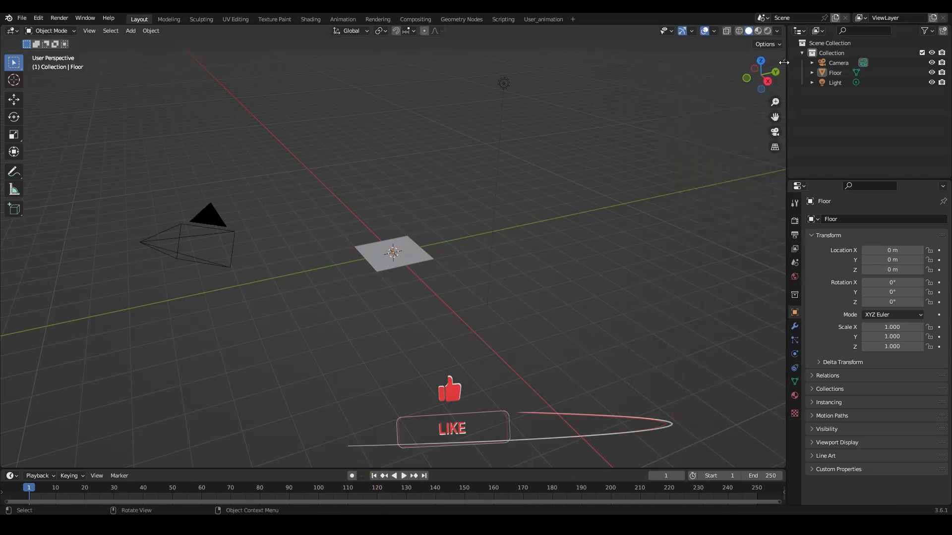
key(n)
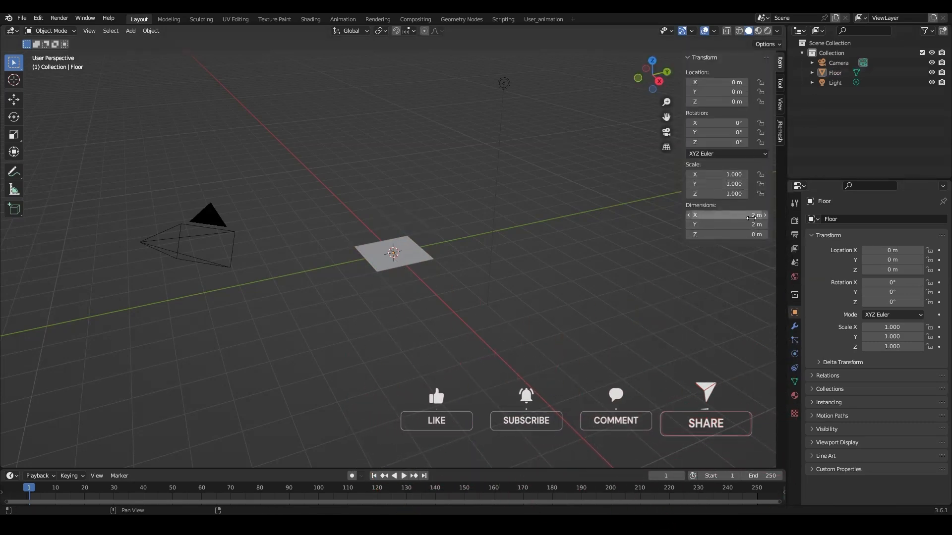
click(732, 217)
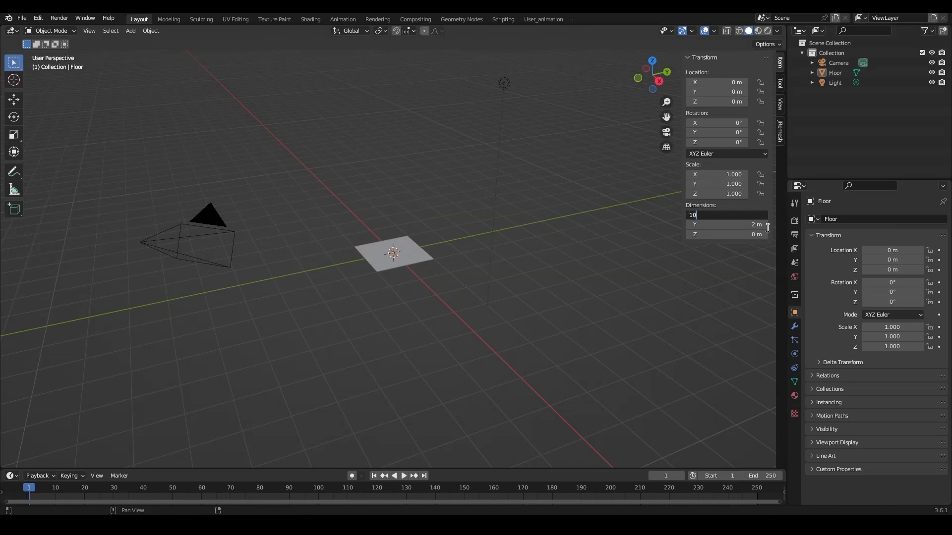
key(Tab)
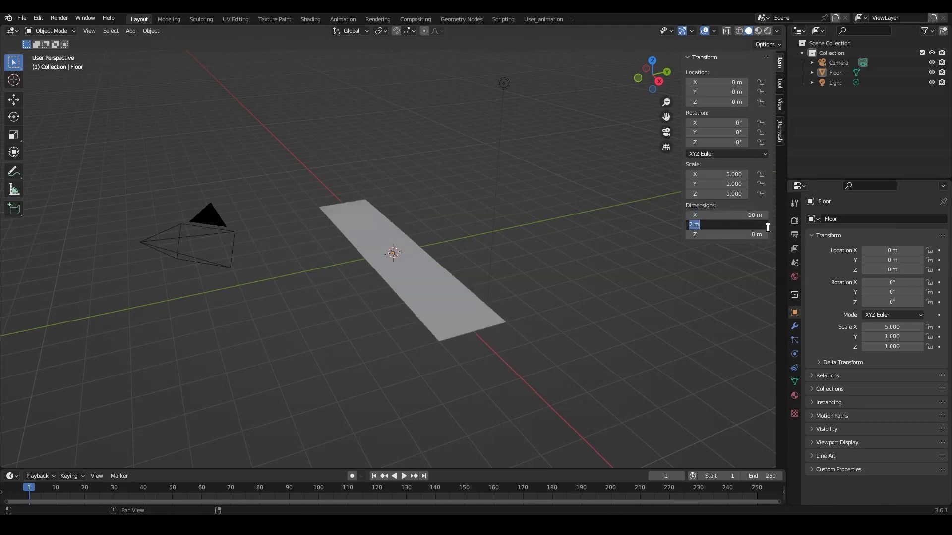
text(10)
key(Return)
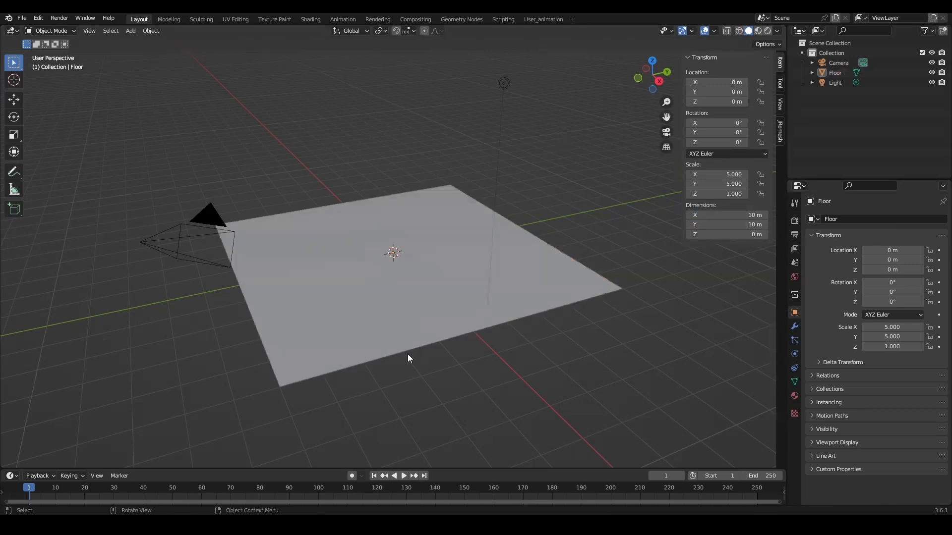
Step: Select the floor's face in Edit Mode using face selection and activate the Extrude Region tool
drag(652, 74, 637, 89)
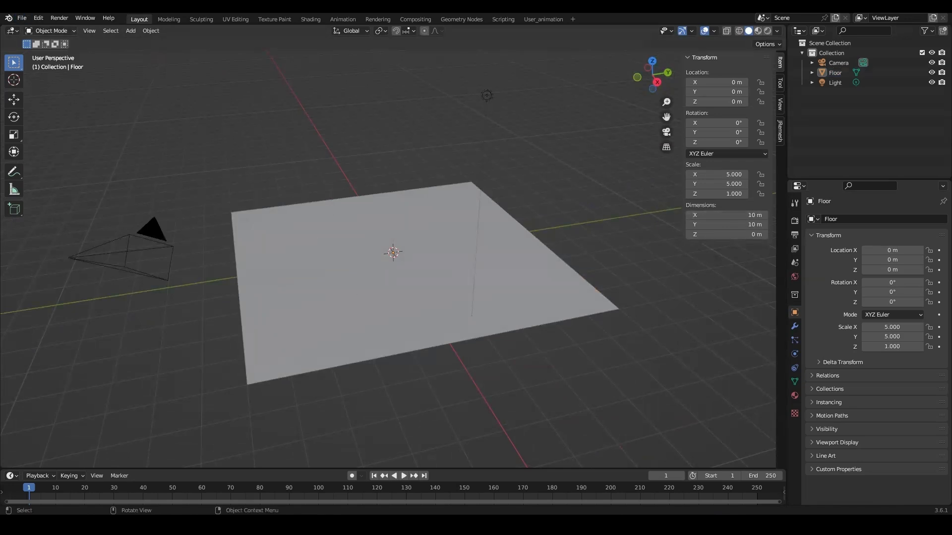
click(49, 31)
click(49, 52)
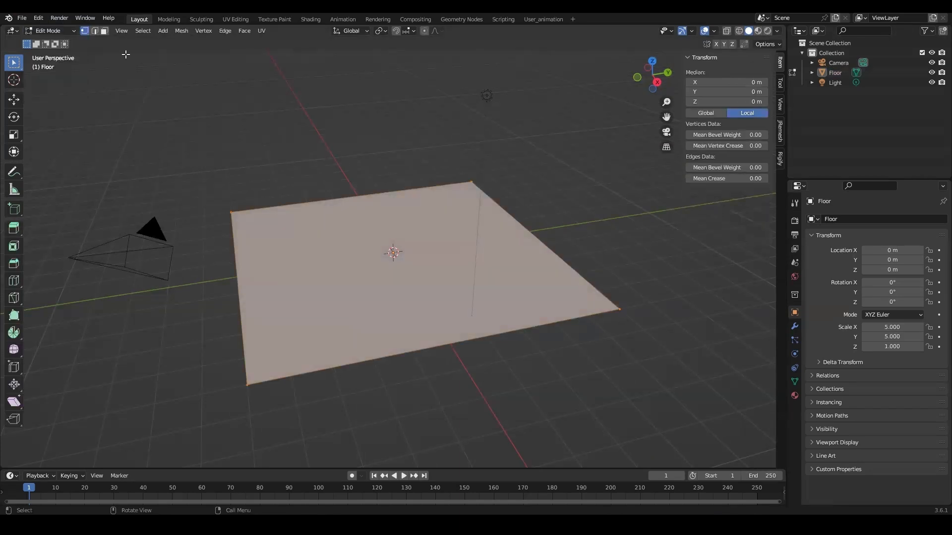
click(102, 31)
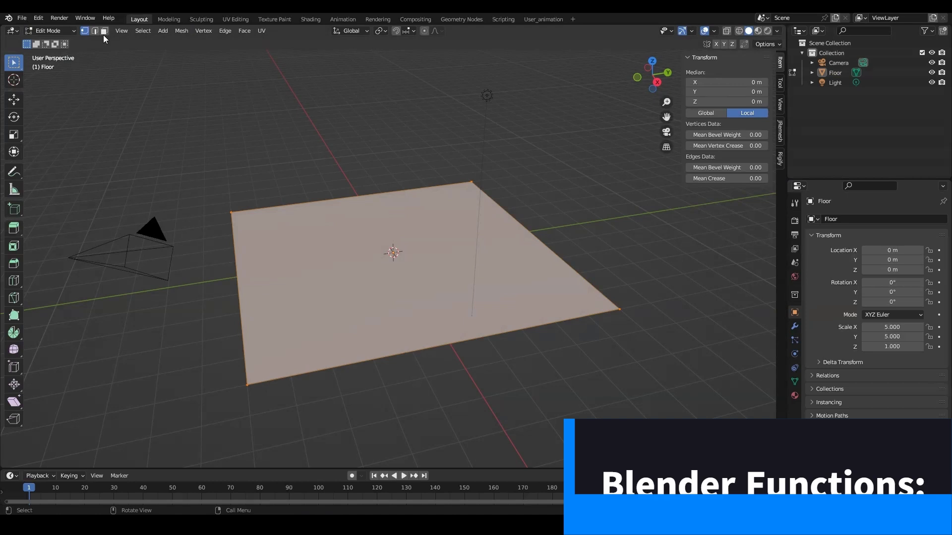
click(104, 31)
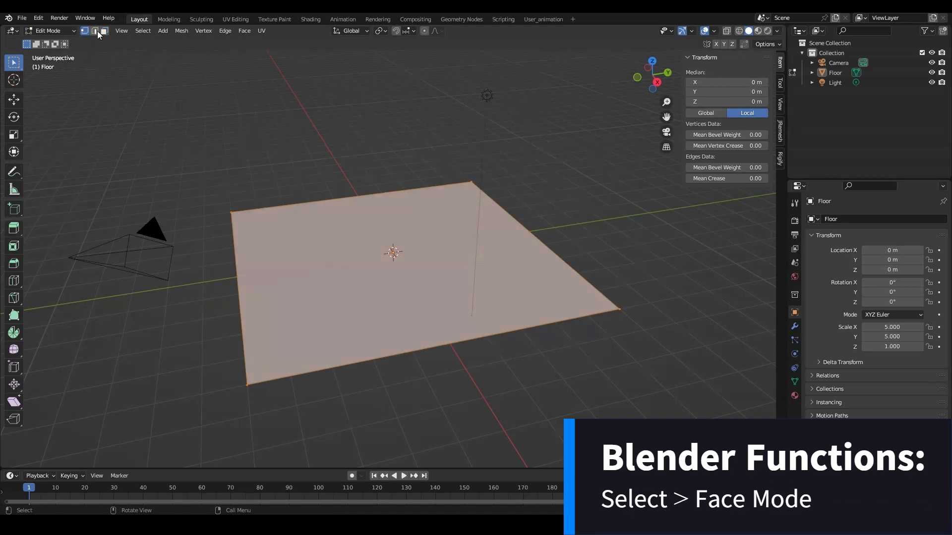
click(105, 32)
click(335, 176)
click(498, 232)
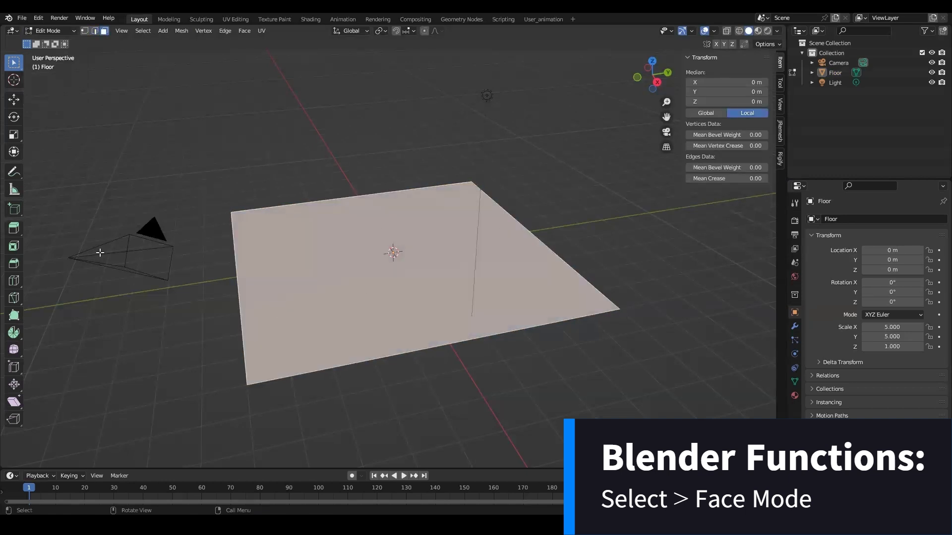
click(14, 231)
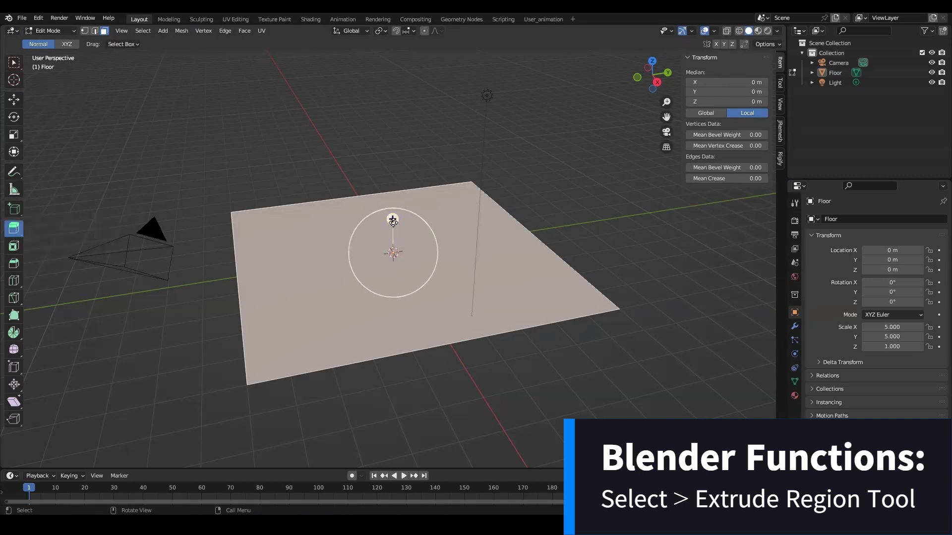
drag(392, 221, 391, 179)
key(ctrl+z)
key(ctrl+z)
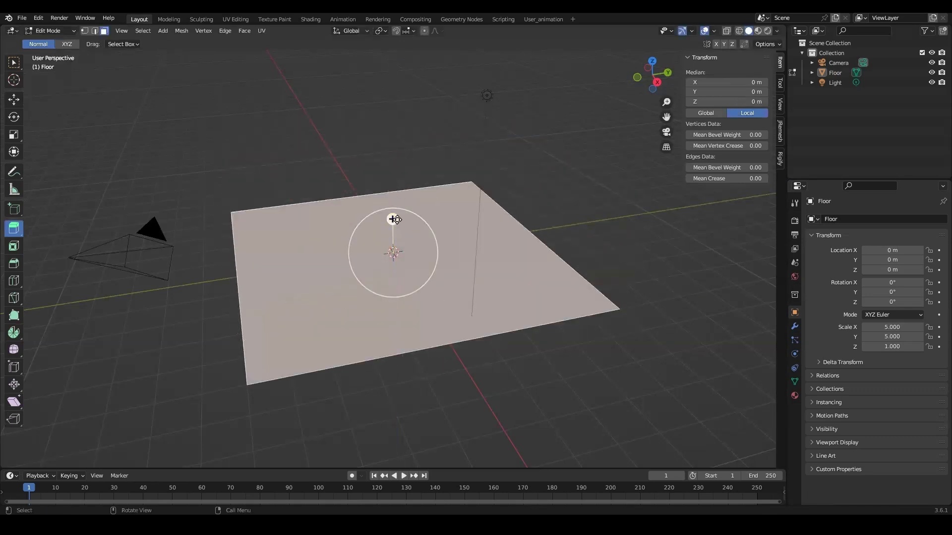
drag(393, 215, 393, 244)
key(ctrl+z)
key(ctrl+z)
Step: Extrude the floor's face 1 m downward to make a solid slab and return to Object Mode
ctrl+drag(392, 220, 392, 242)
ctrl+drag(391, 280, 392, 239)
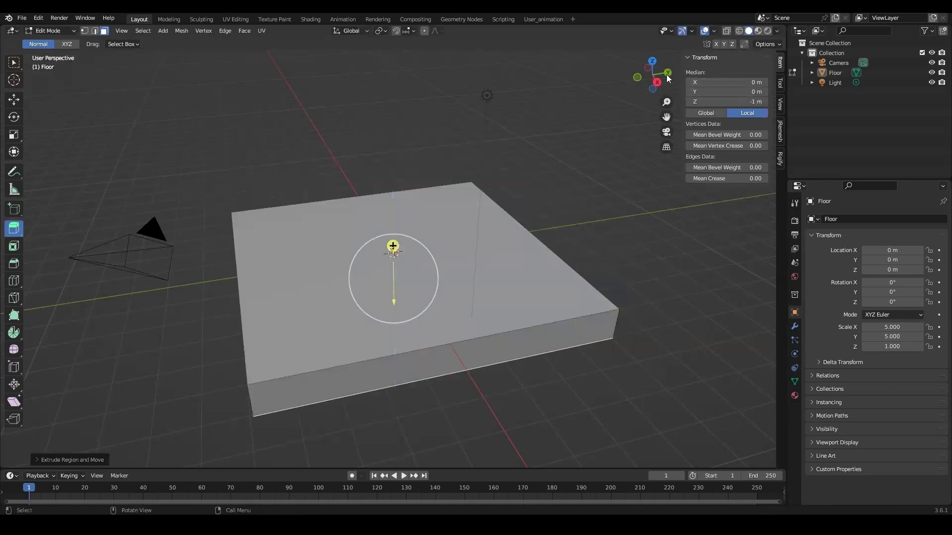
mouse_move(669, 74)
mouse_down()
mouse_move(640, 87)
mouse_move(656, 77)
mouse_up()
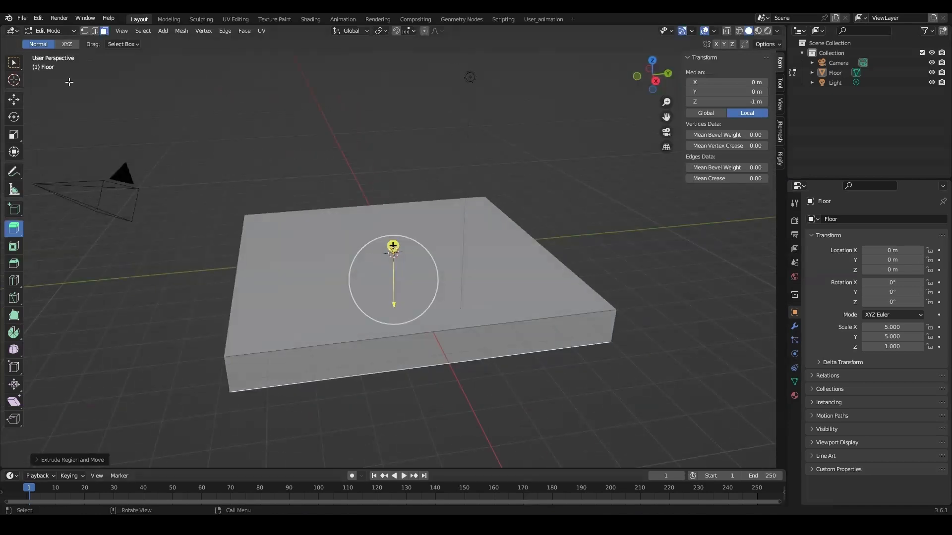
click(52, 32)
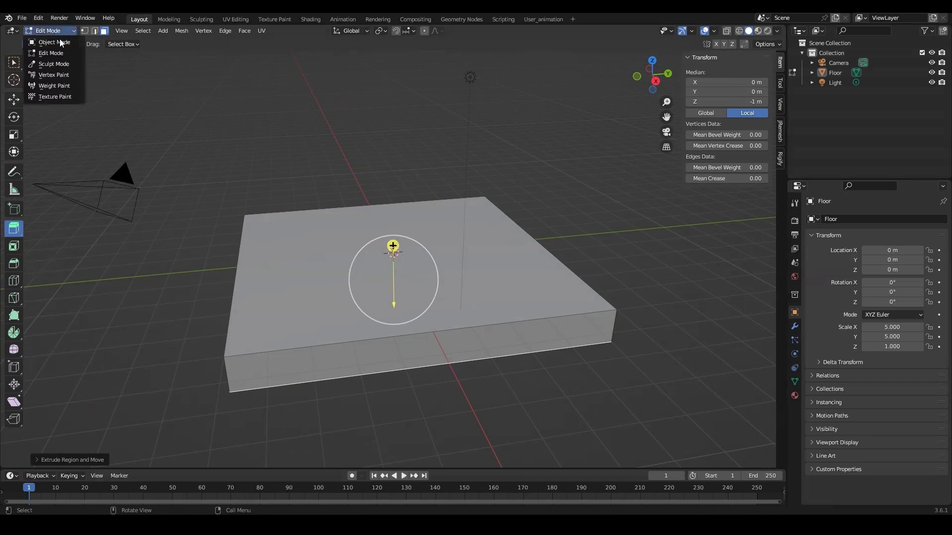
click(58, 39)
Step: Add a UV sphere and set its Z location to 1 m so it rests on the floor
mouse_move(653, 75)
mouse_down()
mouse_move(664, 74)
mouse_move(647, 76)
mouse_up()
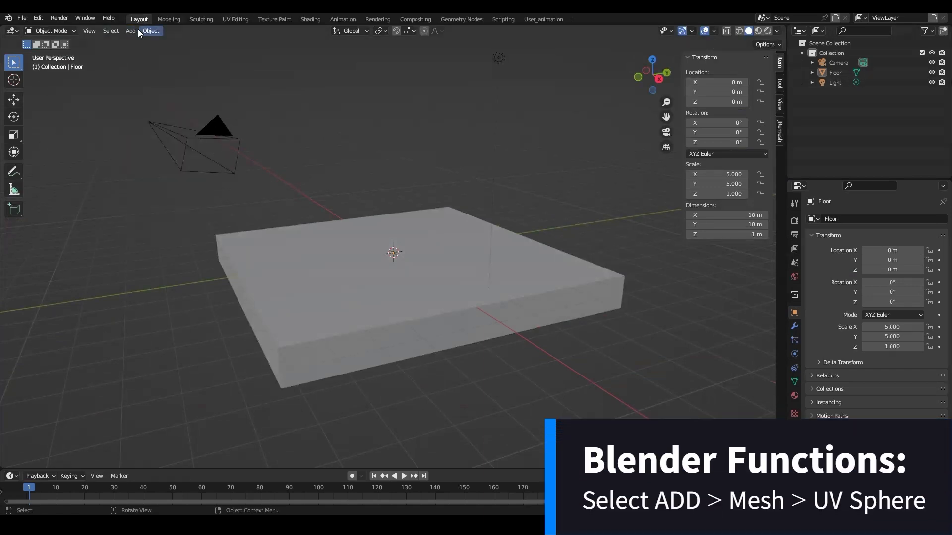
click(134, 31)
mouse_move(177, 42)
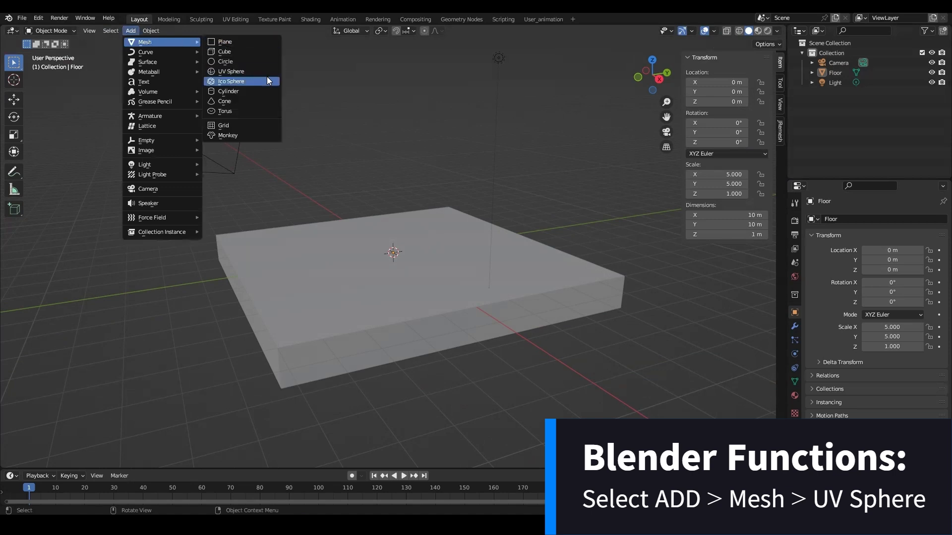
click(252, 71)
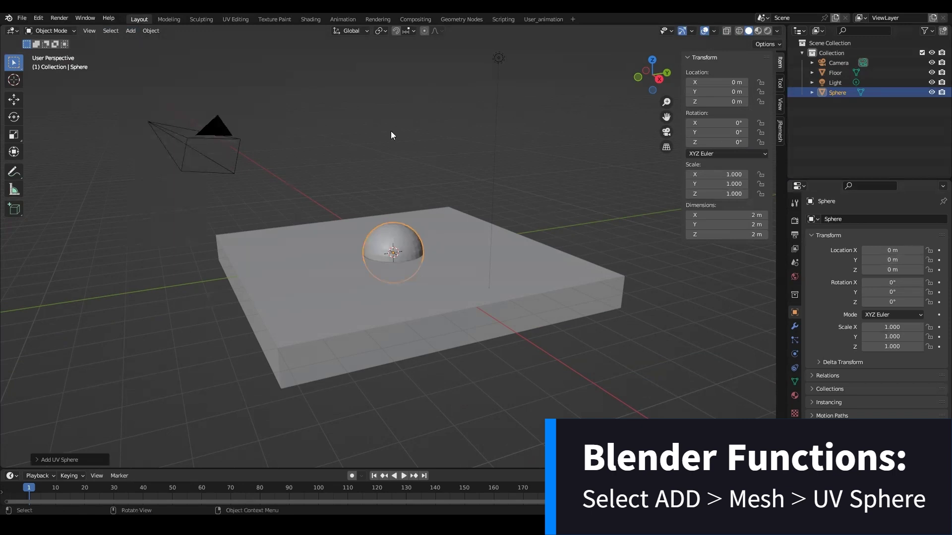
double_click(891, 269)
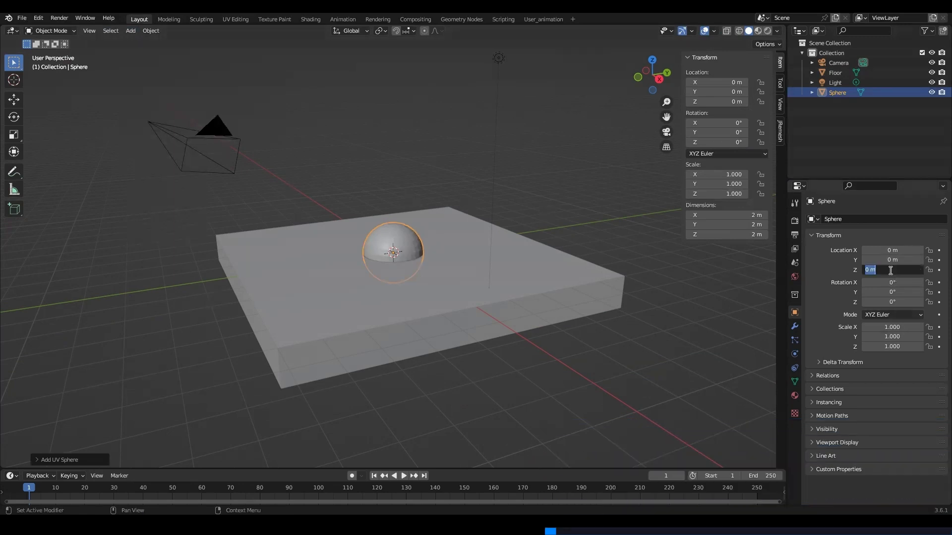
text(1)
key(Return)
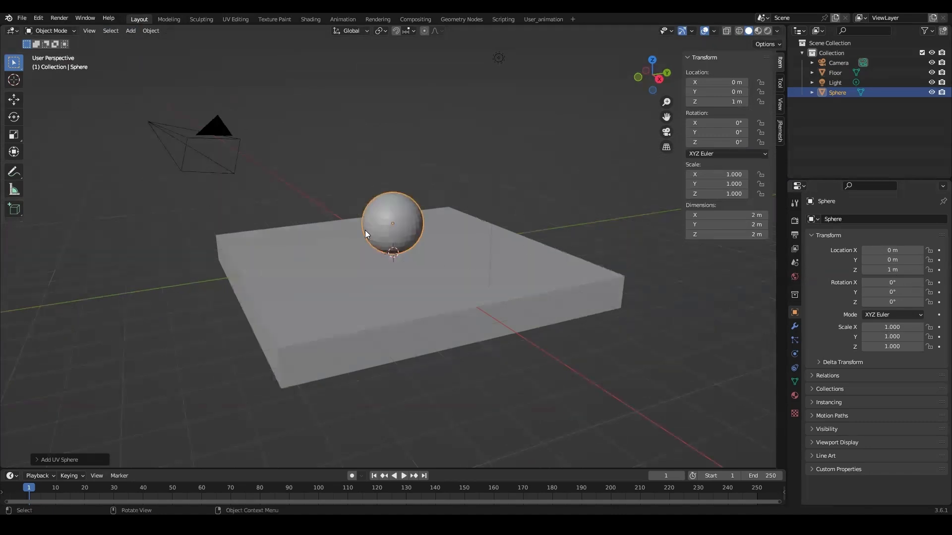
Step: Shade the sphere smooth and apply all its transforms to deltas
right_click(374, 216)
click(364, 216)
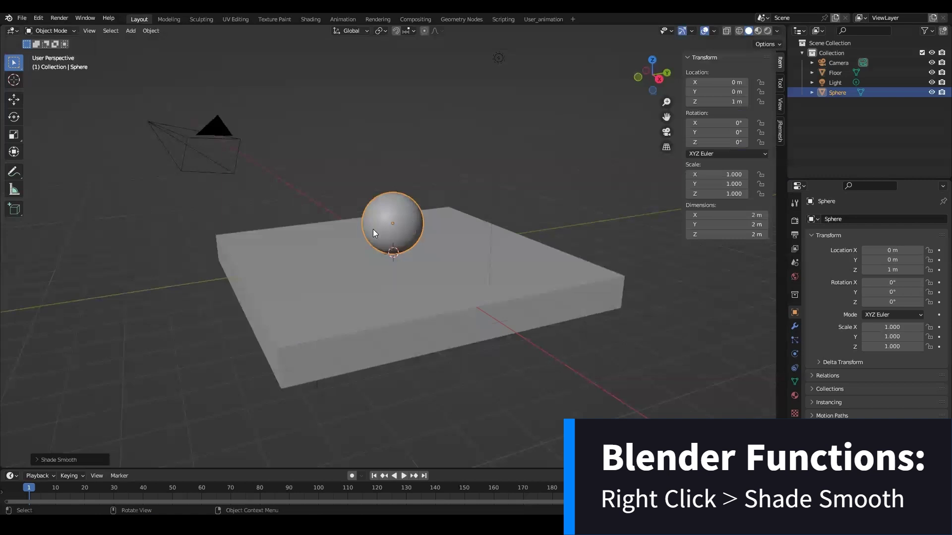
drag(655, 80, 693, 81)
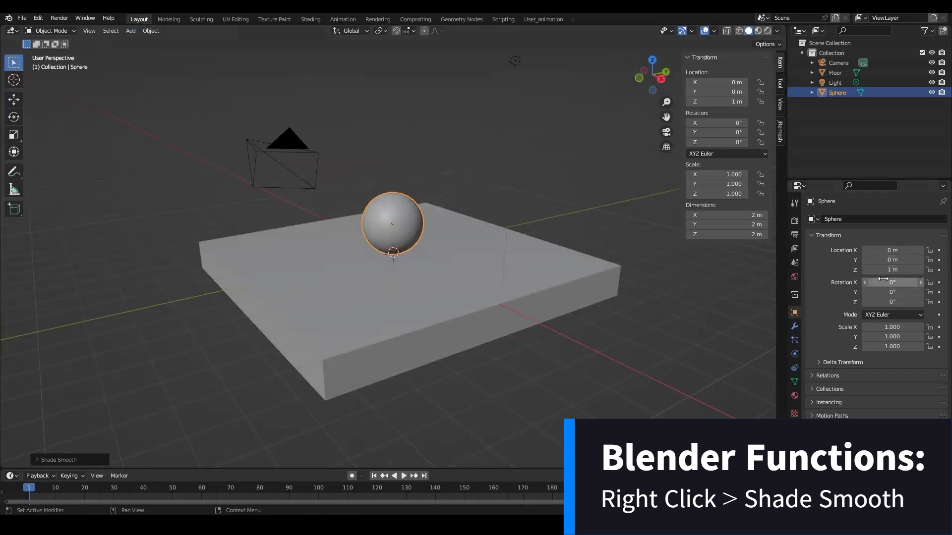
click(144, 31)
mouse_move(165, 82)
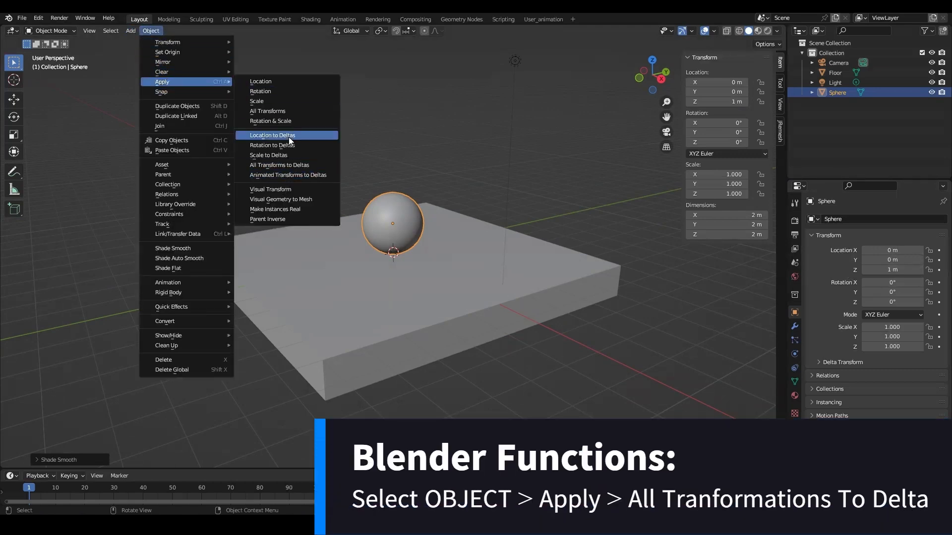
click(290, 165)
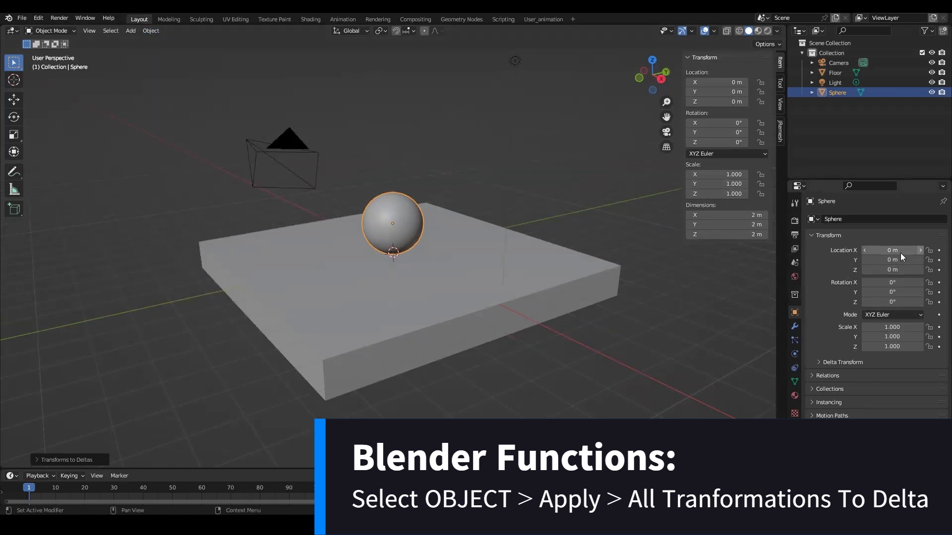
Step: Open the Cell Fracture settings for the selected sphere and place the dialog clear of it
drag(664, 79, 295, 214)
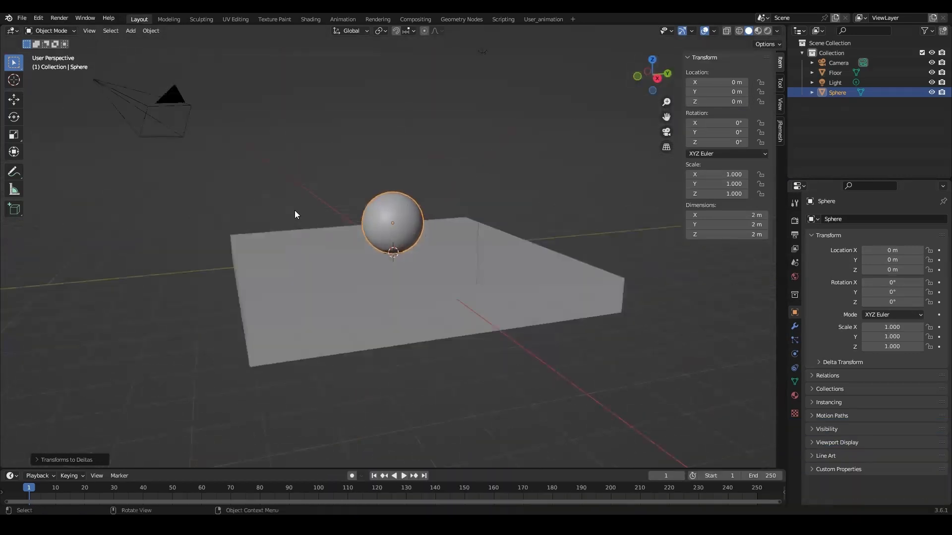
mouse_move(654, 77)
mouse_down()
mouse_move(644, 80)
mouse_move(649, 91)
mouse_up()
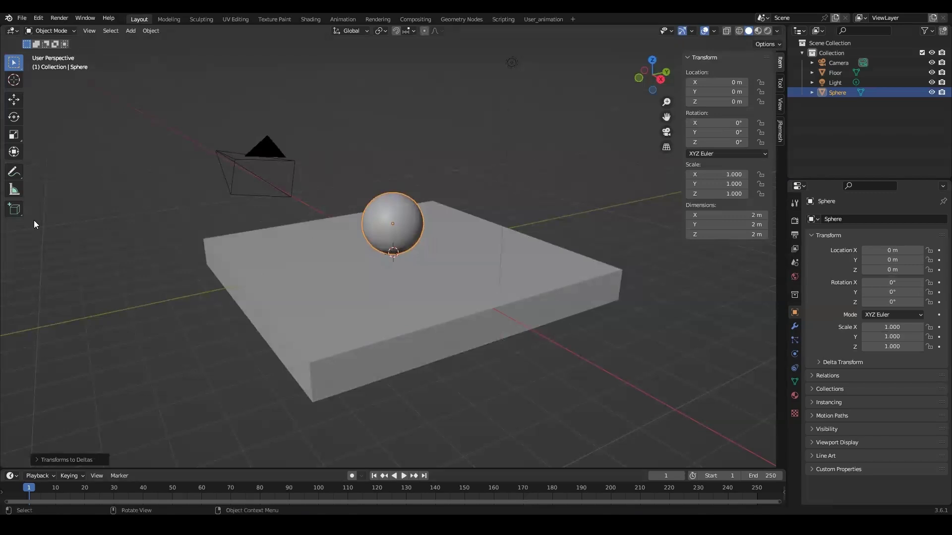
drag(651, 79, 654, 100)
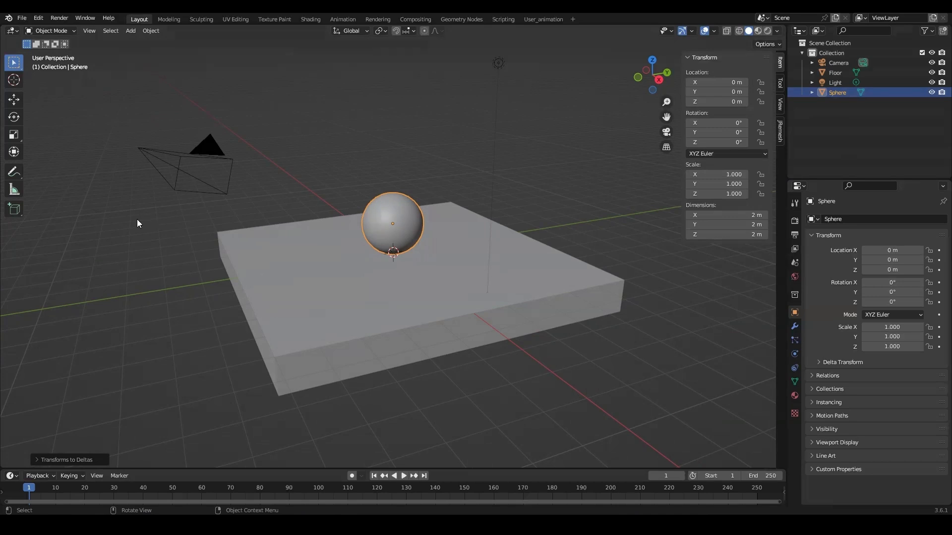
click(153, 31)
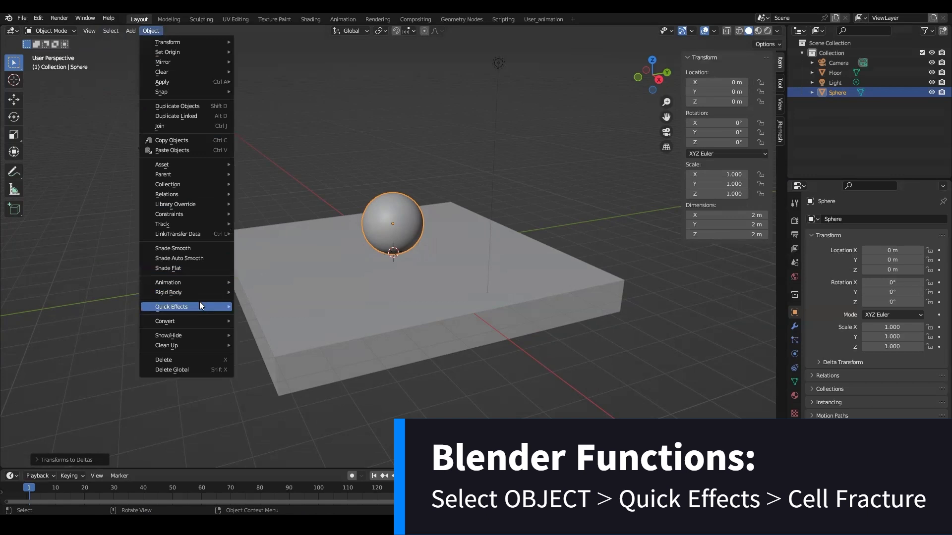
mouse_move(199, 304)
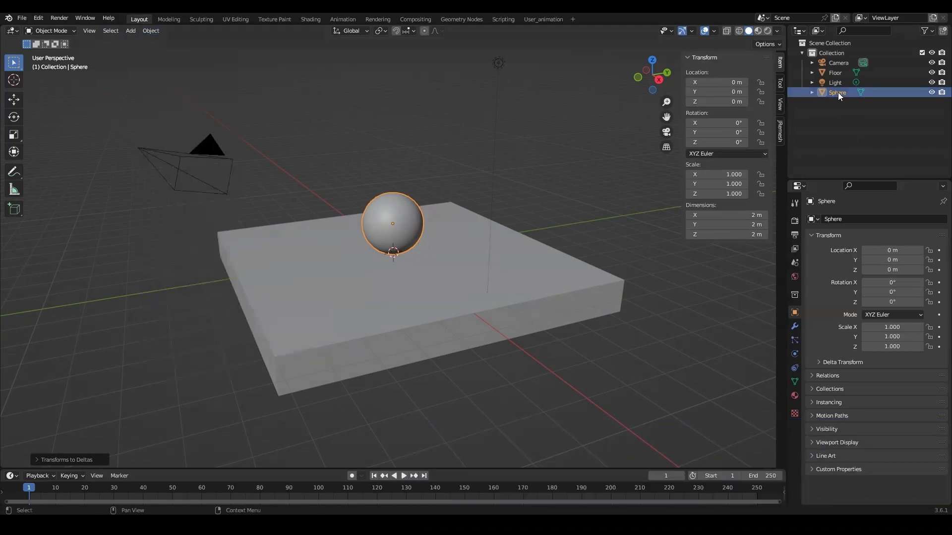
click(147, 33)
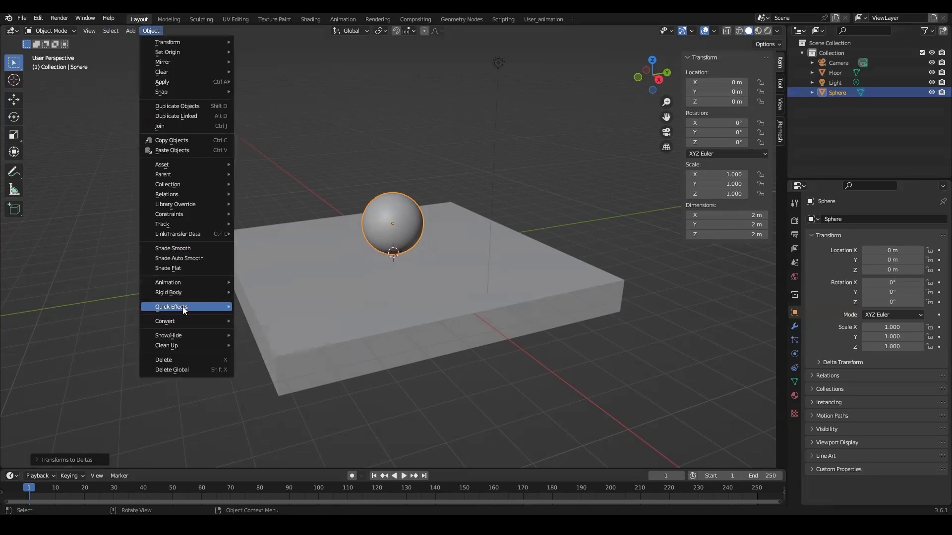
mouse_move(181, 307)
click(271, 351)
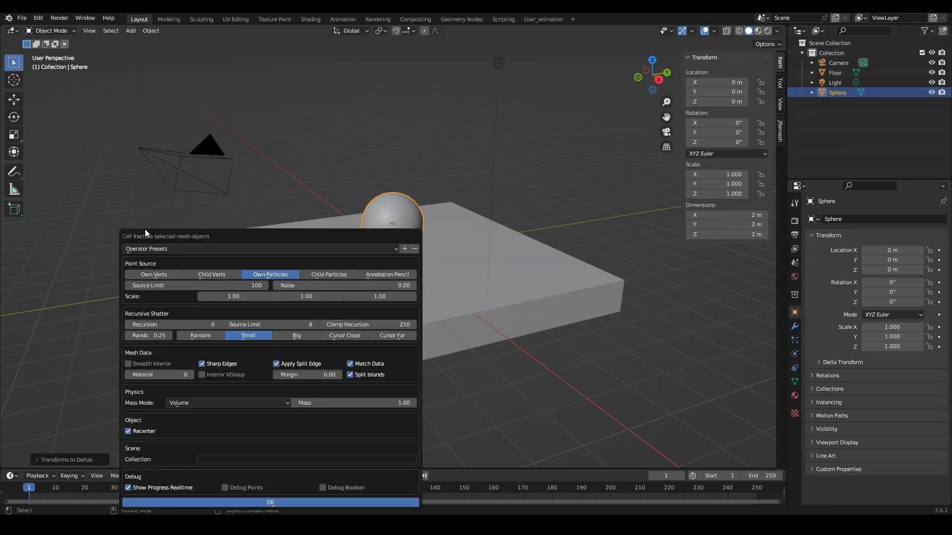
drag(205, 236, 174, 74)
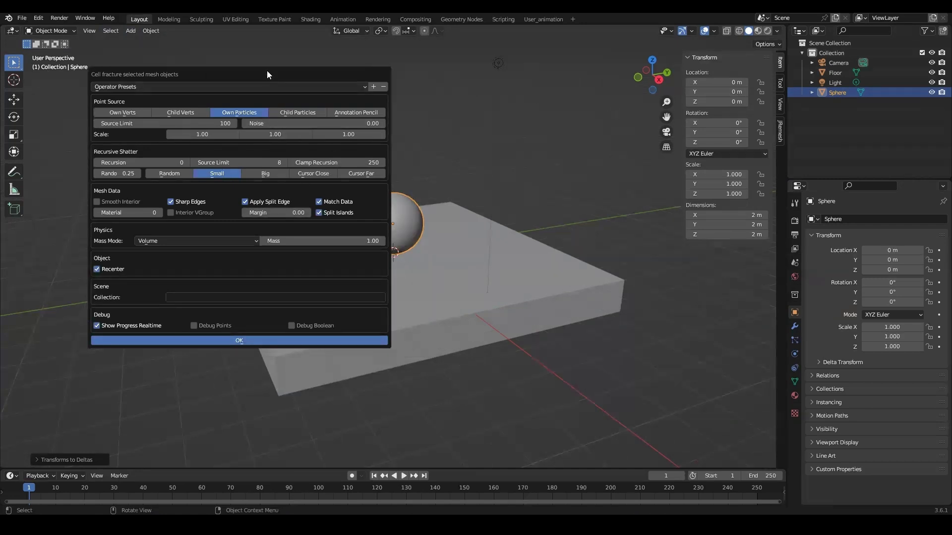
drag(267, 73, 227, 141)
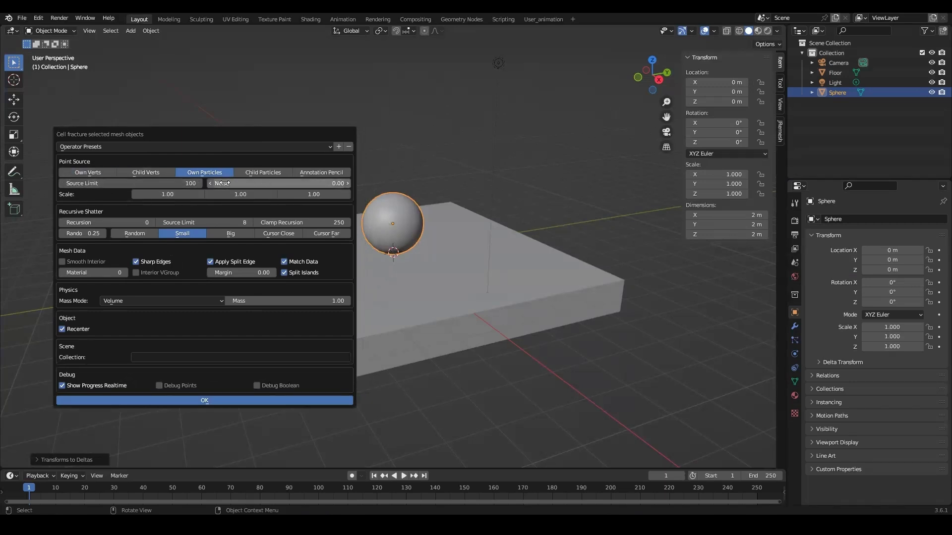
Step: Set the fracture noise to 1 and run Cell Fracture on the sphere
click(330, 184)
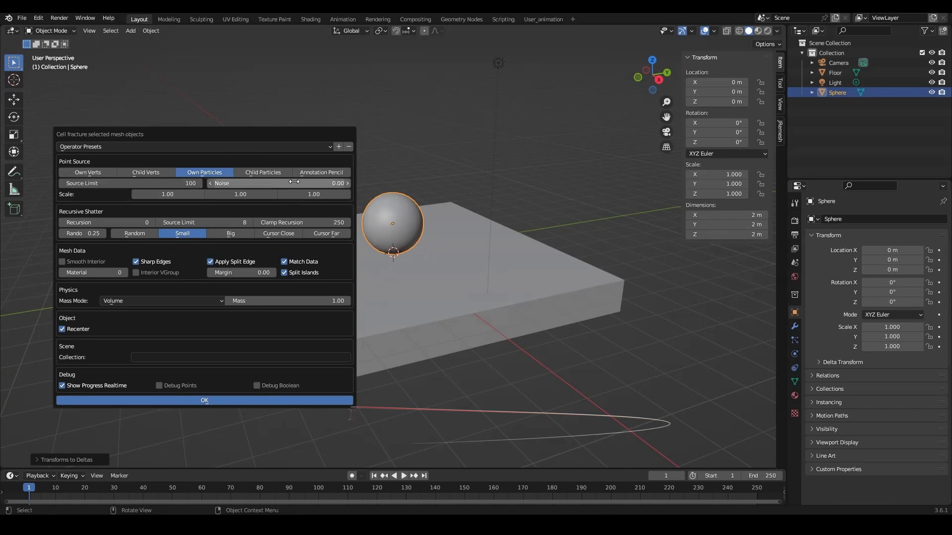
text(1)
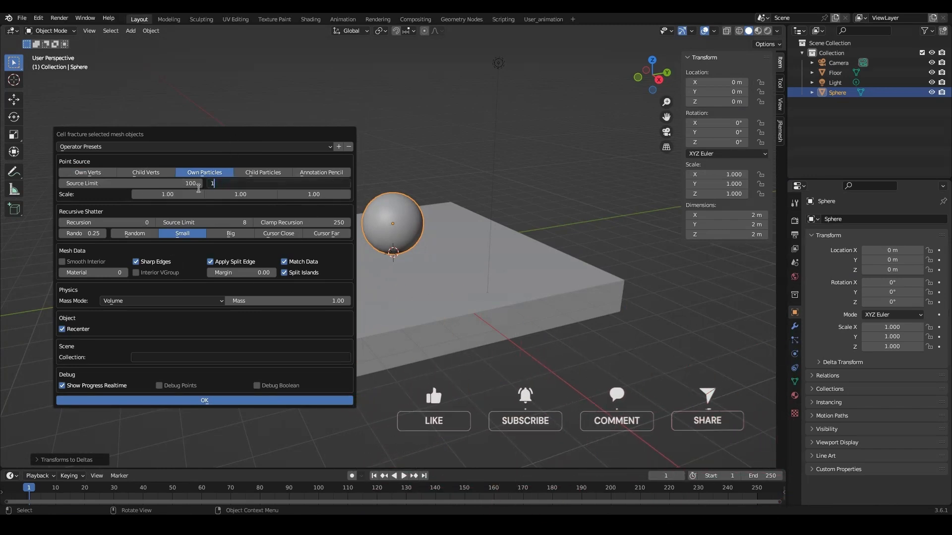
click(228, 403)
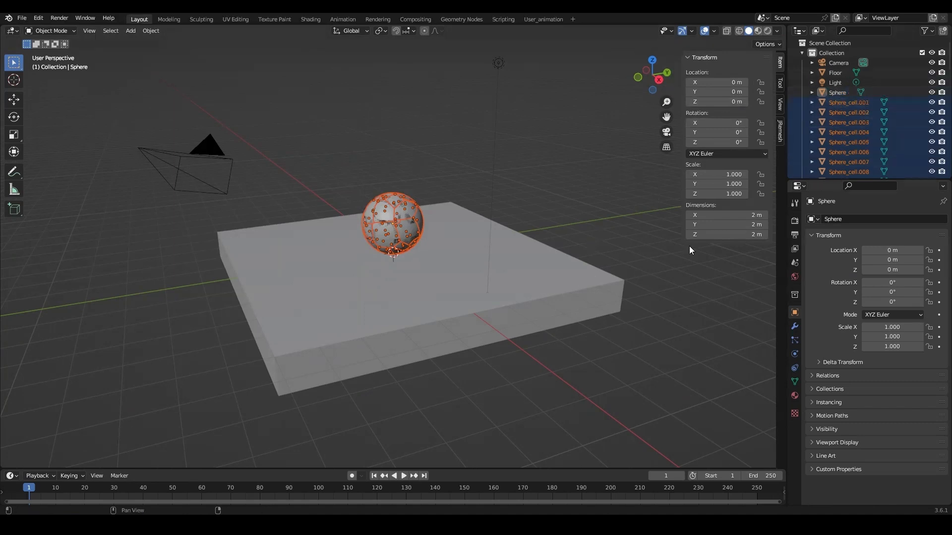
Step: Move the selected sphere cells into a new collection named "Fractured pieces"
key(m)
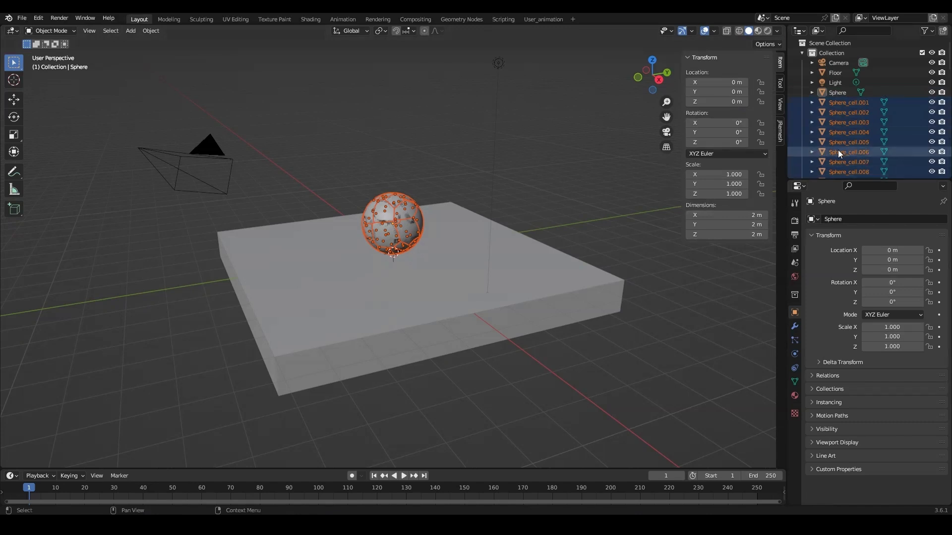
key(m)
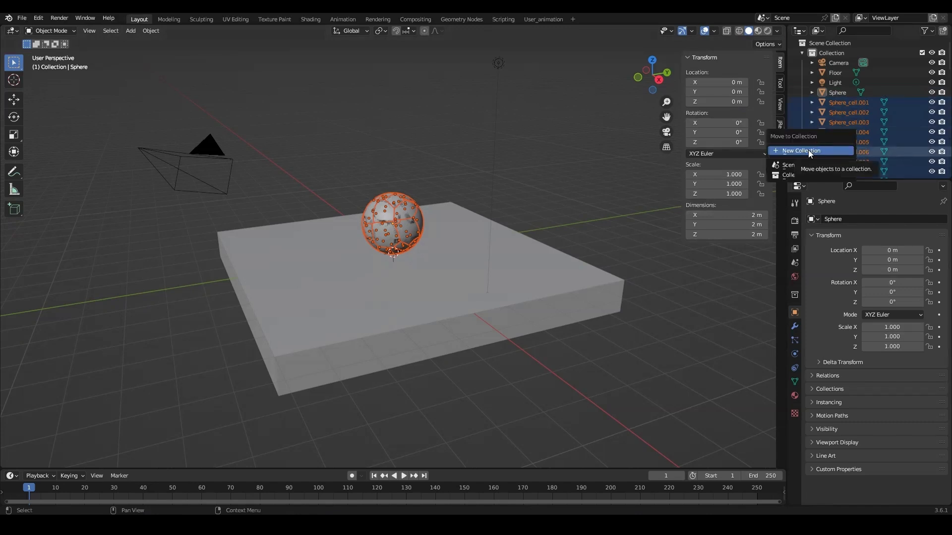
click(808, 150)
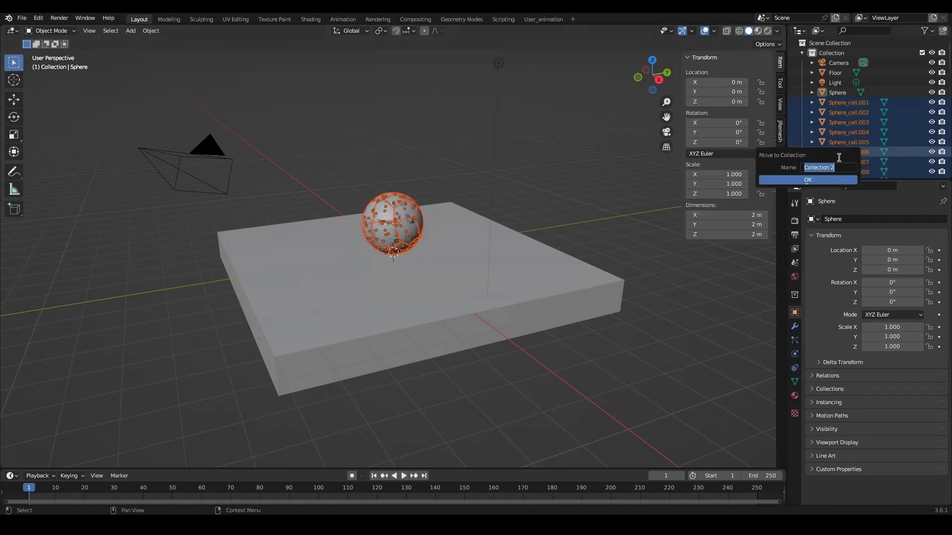
key(BackSpace)
text(Fractured pieces)
click(829, 180)
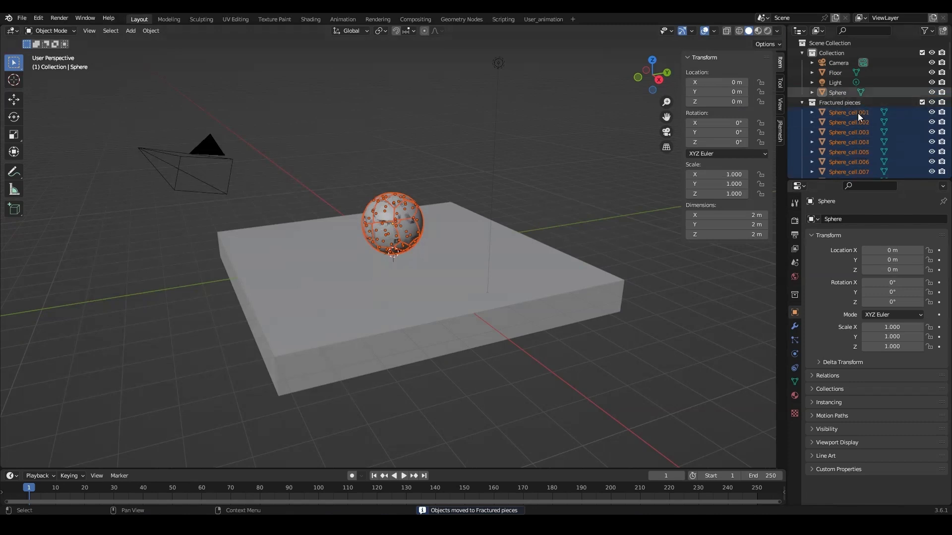
click(801, 102)
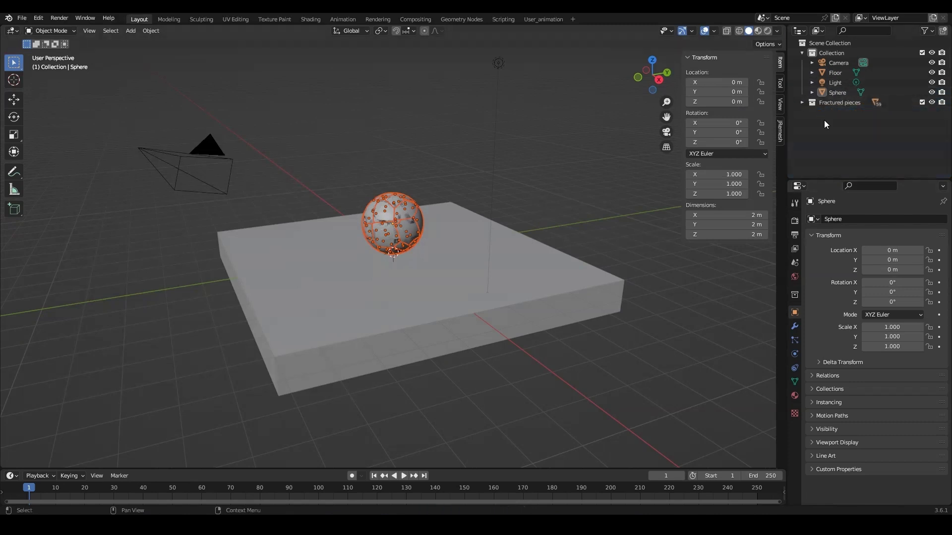
click(802, 103)
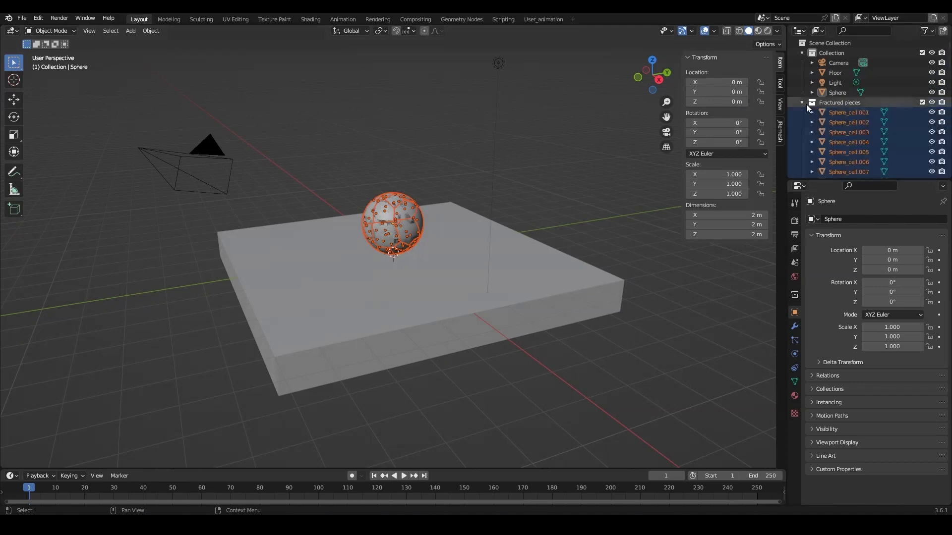
click(802, 102)
click(825, 103)
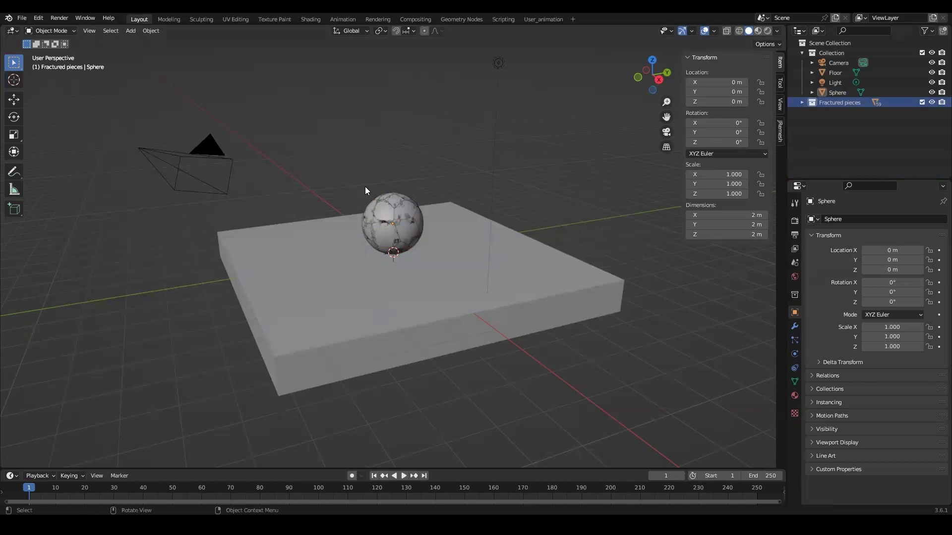
click(802, 102)
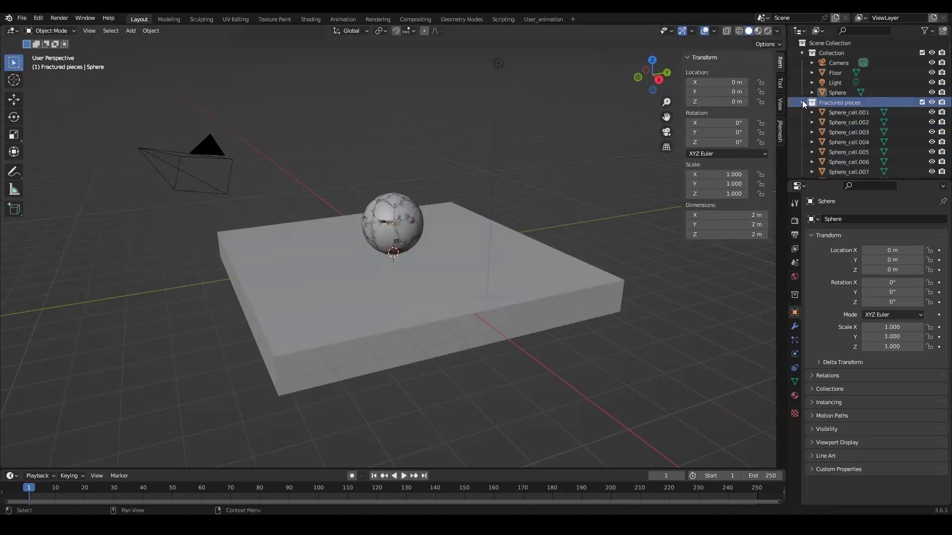
click(802, 102)
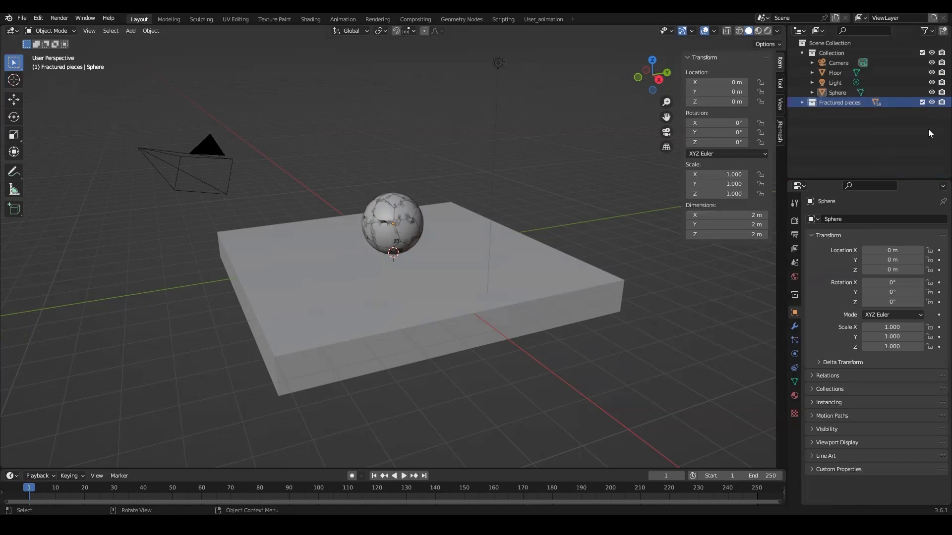
click(801, 103)
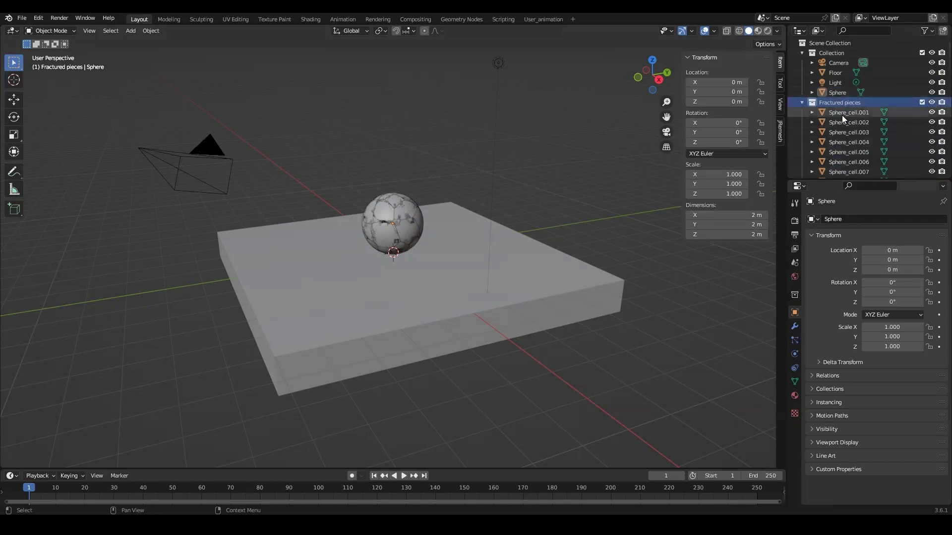
Step: Select all objects in the Fractured pieces collection
right_click(839, 101)
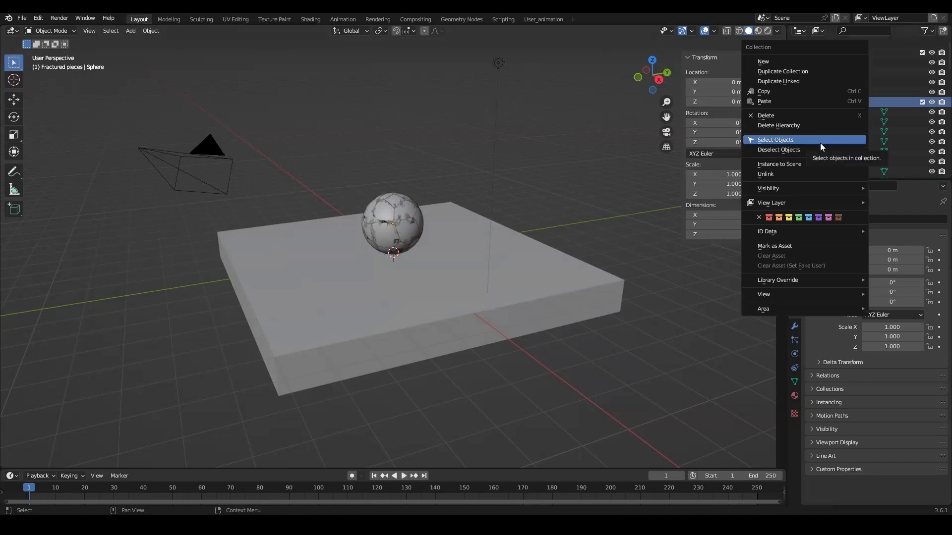
click(820, 143)
click(837, 103)
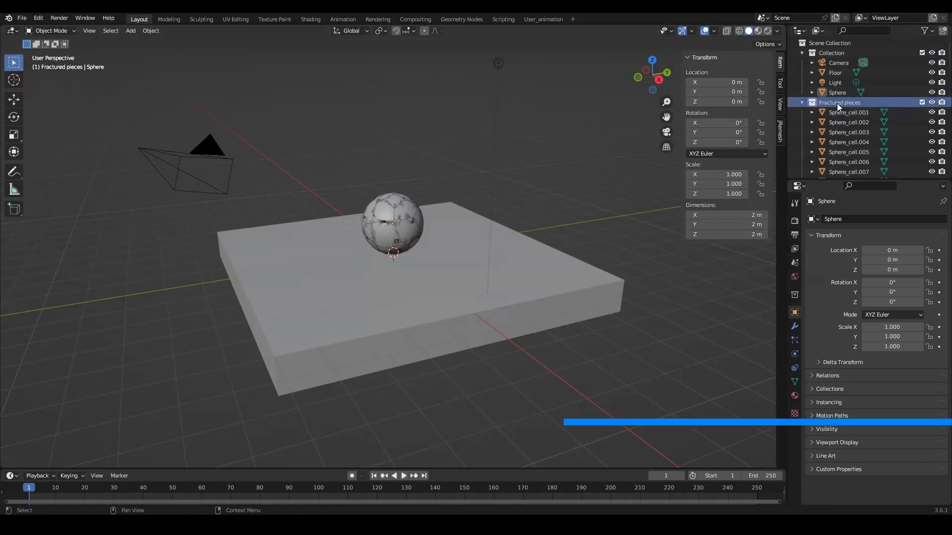
right_click(837, 103)
click(826, 117)
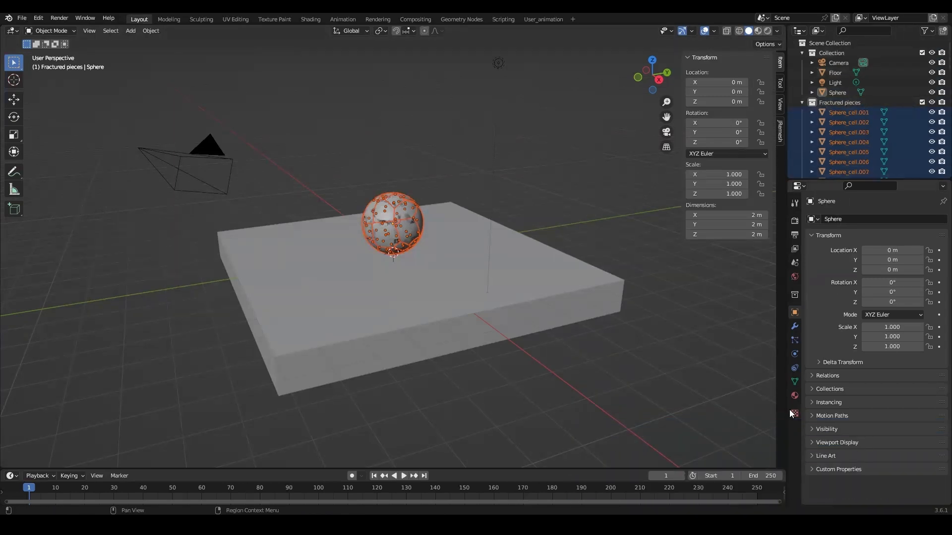
Step: Add an active Rigid Body to the original sphere and copy its physics settings to all selected fractured pieces
click(794, 354)
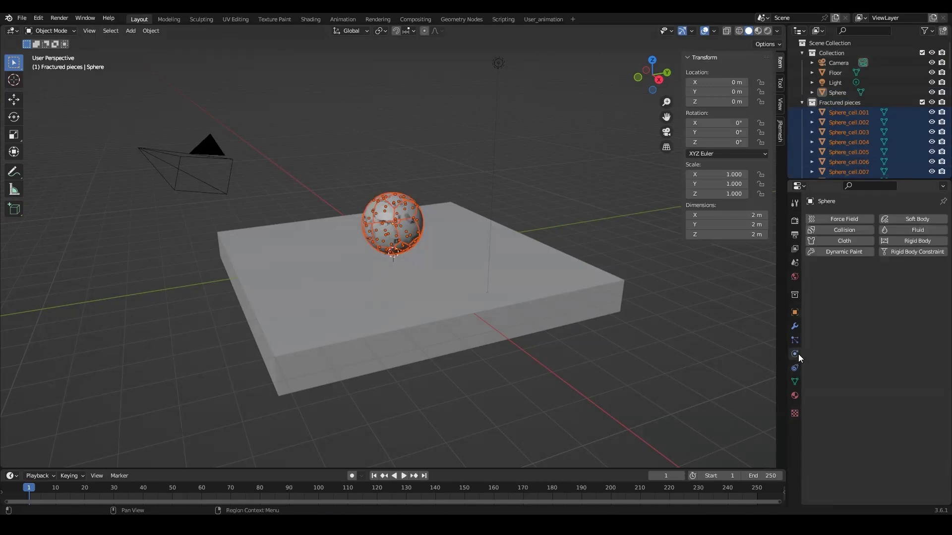
click(886, 240)
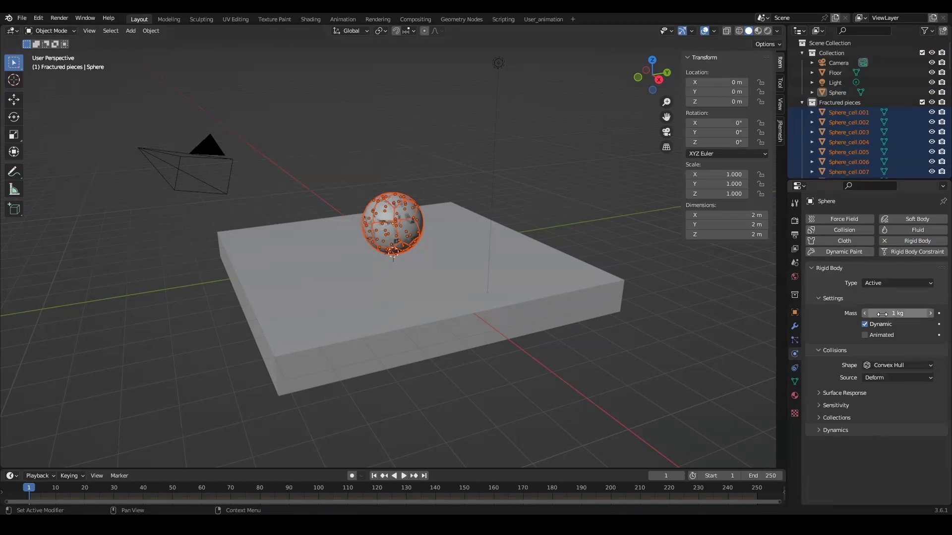
click(151, 32)
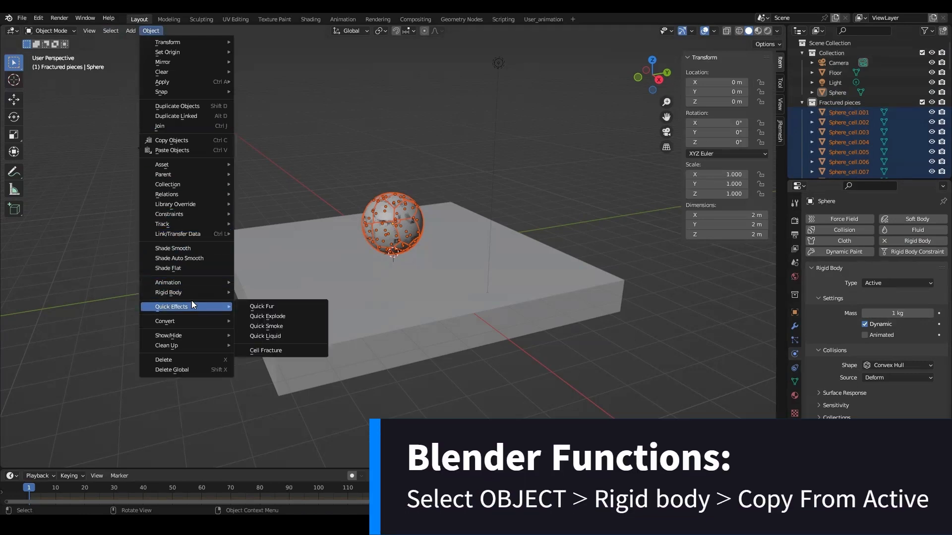
mouse_move(193, 294)
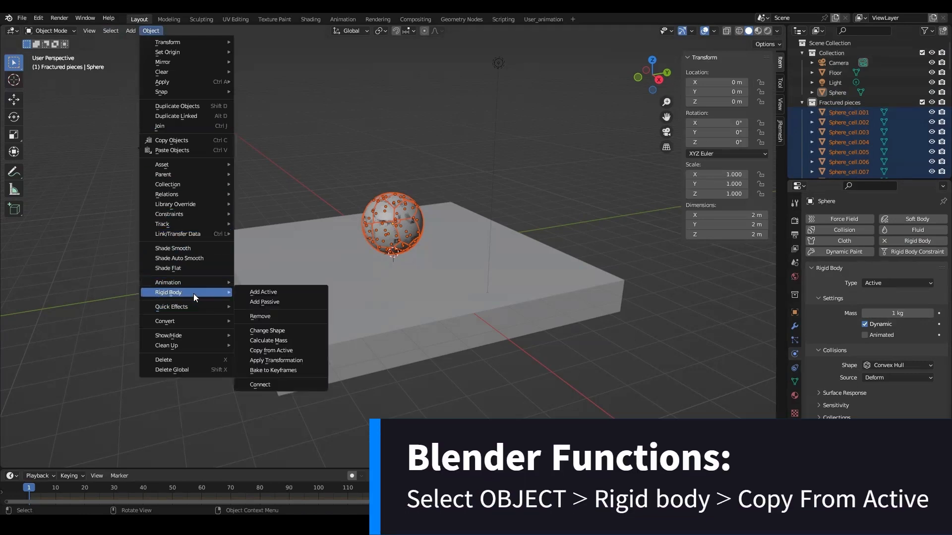
click(306, 348)
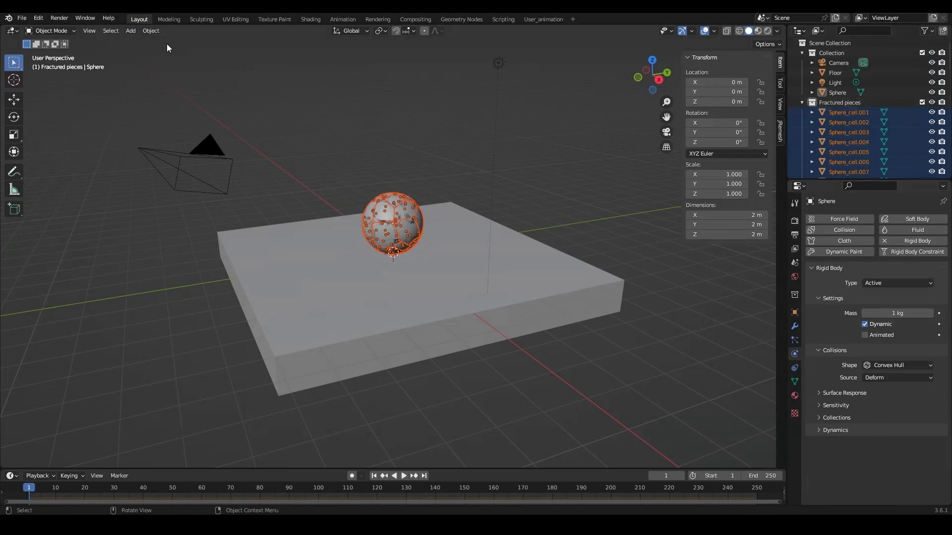
click(149, 30)
click(150, 30)
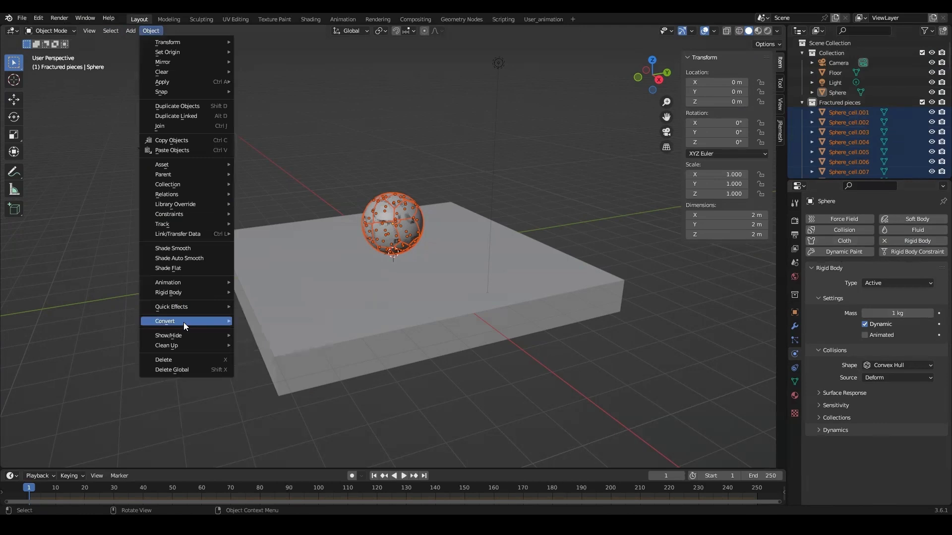
mouse_move(185, 294)
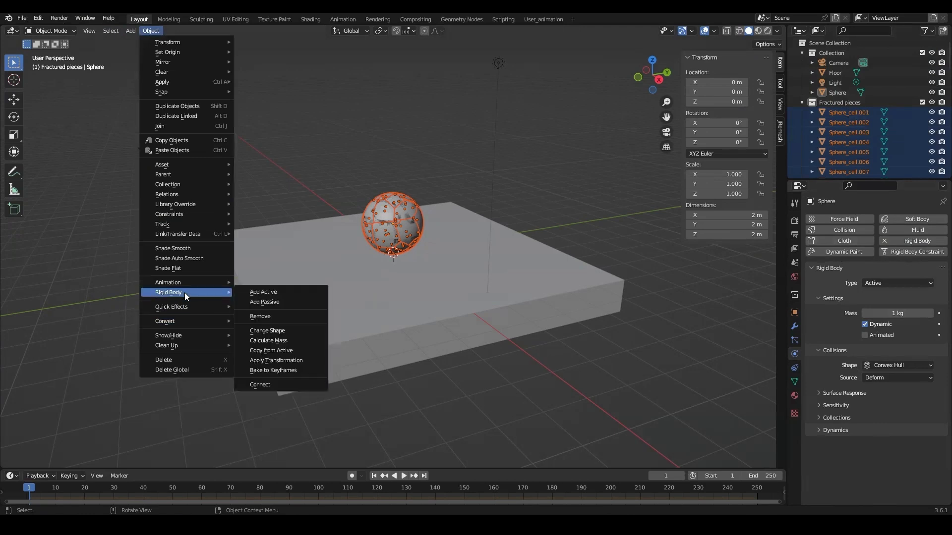
click(292, 352)
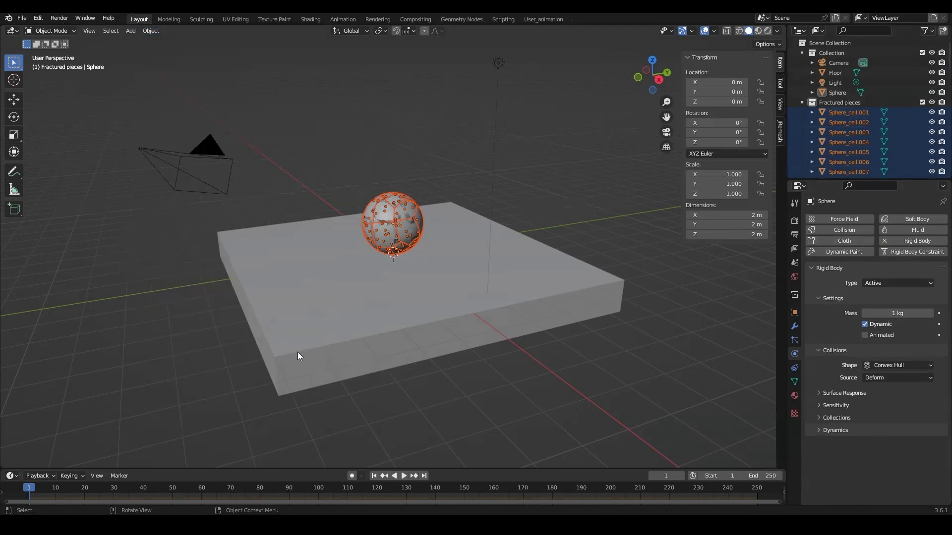
Step: Collapse the Fractured pieces collection and hide the original sphere in the viewport
click(801, 102)
click(811, 93)
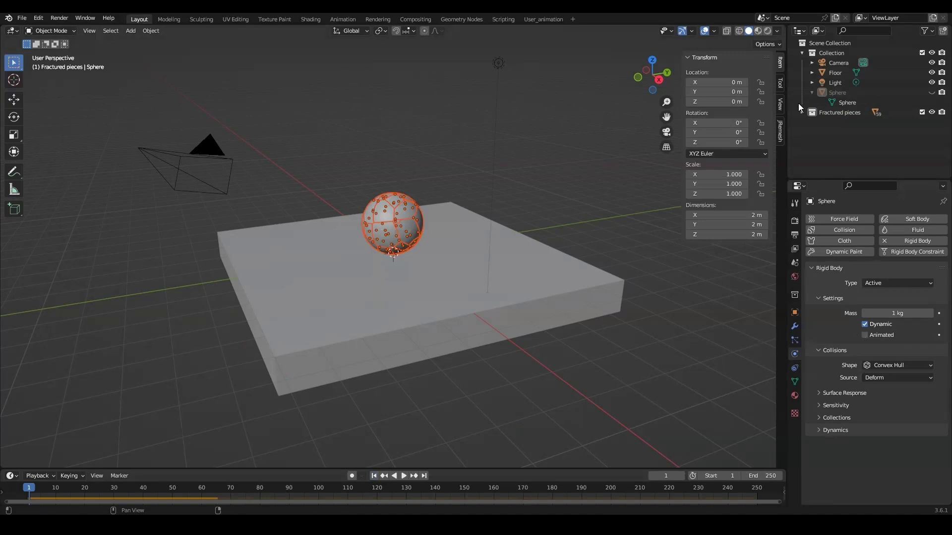
Step: Add a Rigid Body to the Floor object and set its type to Passive
click(833, 73)
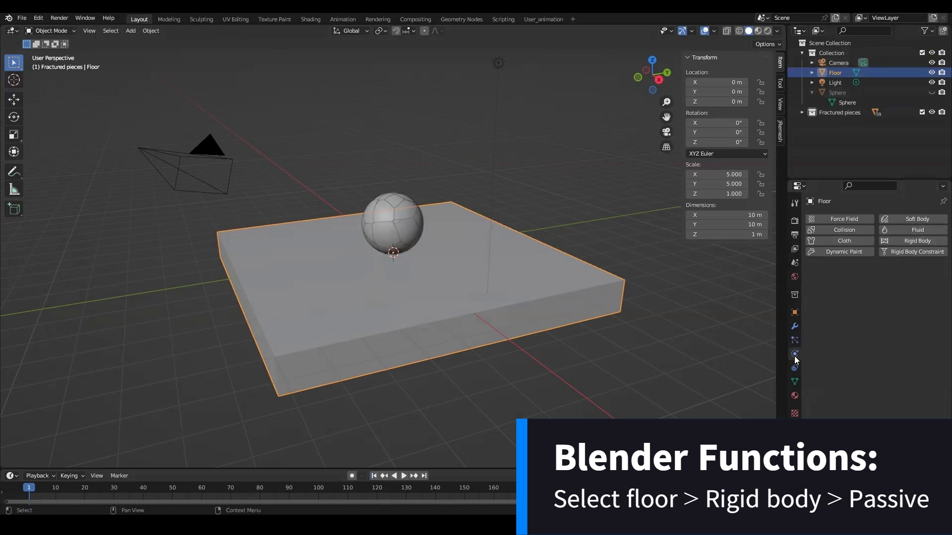
click(895, 239)
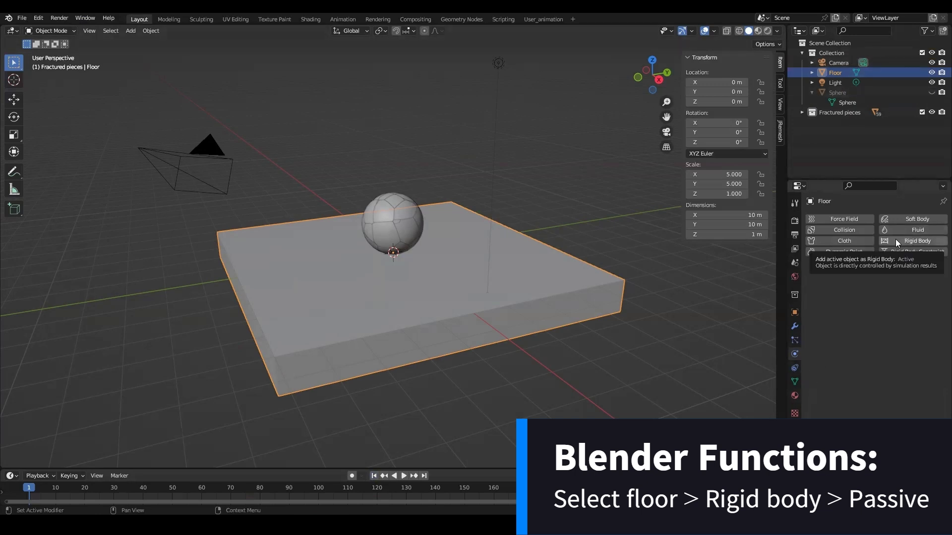
click(881, 282)
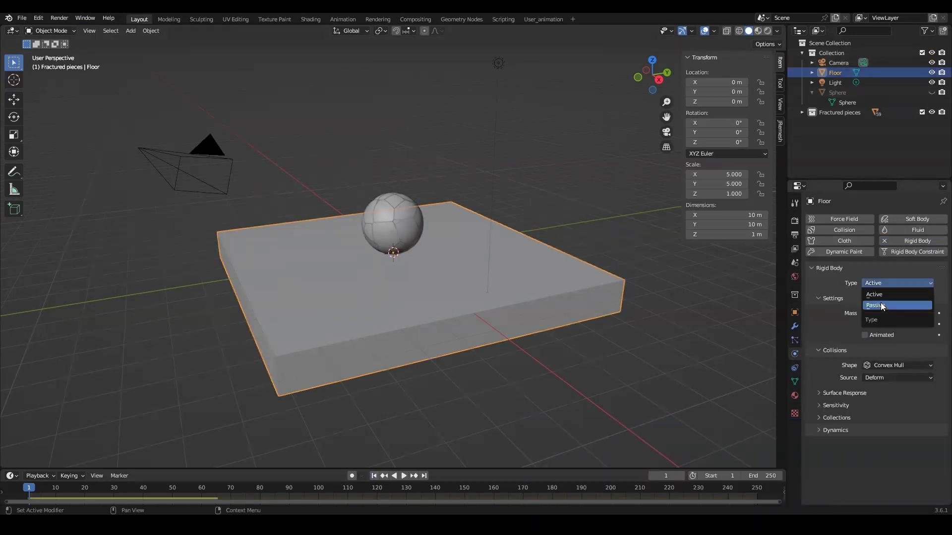
click(880, 304)
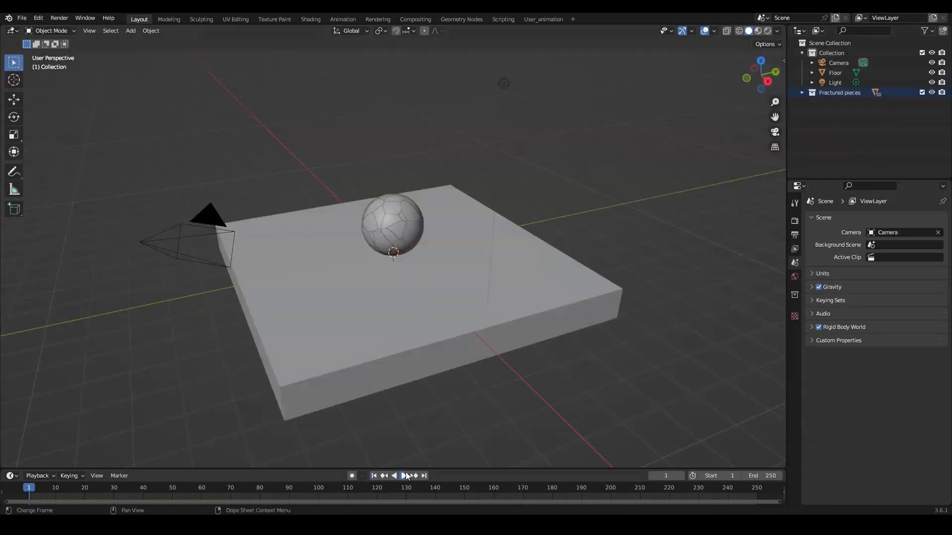
Step: Play the simulation to watch the fractured sphere fall apart on the floor, and return to frame 1
click(405, 476)
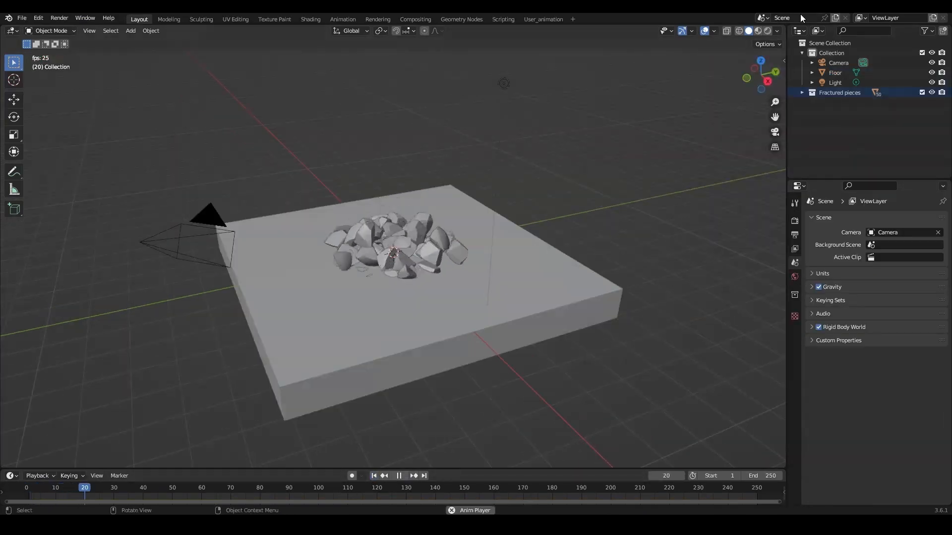
drag(774, 71, 757, 87)
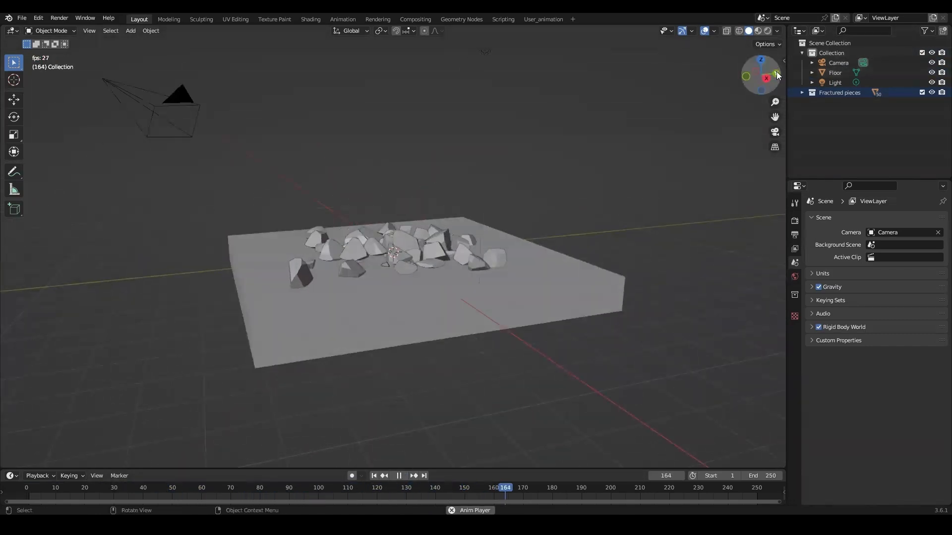
mouse_move(776, 76)
mouse_down()
mouse_move(716, 67)
mouse_move(823, 83)
mouse_move(781, 77)
mouse_up()
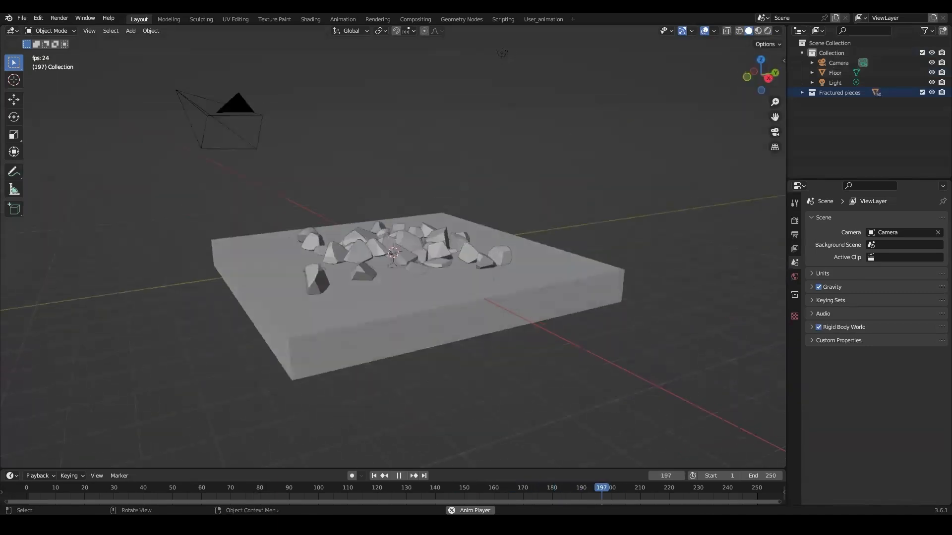
click(396, 475)
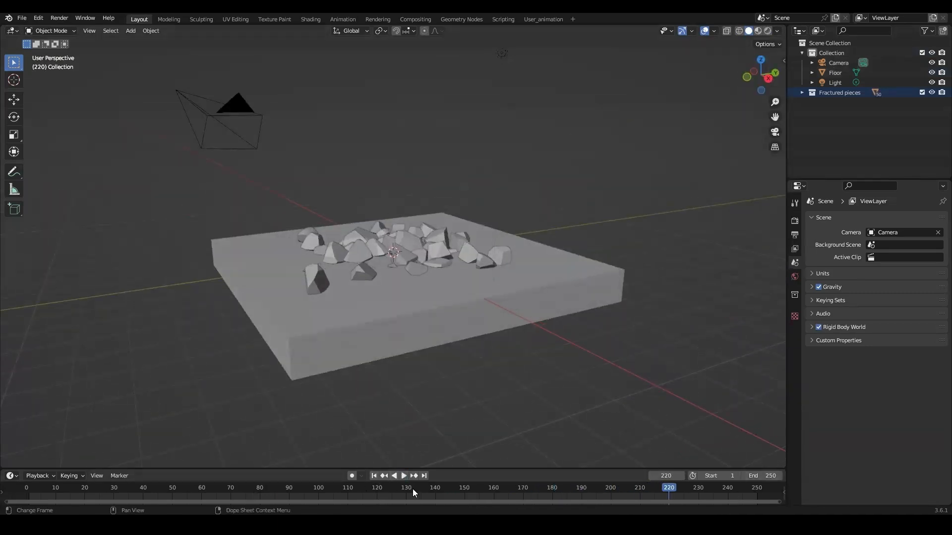
click(374, 476)
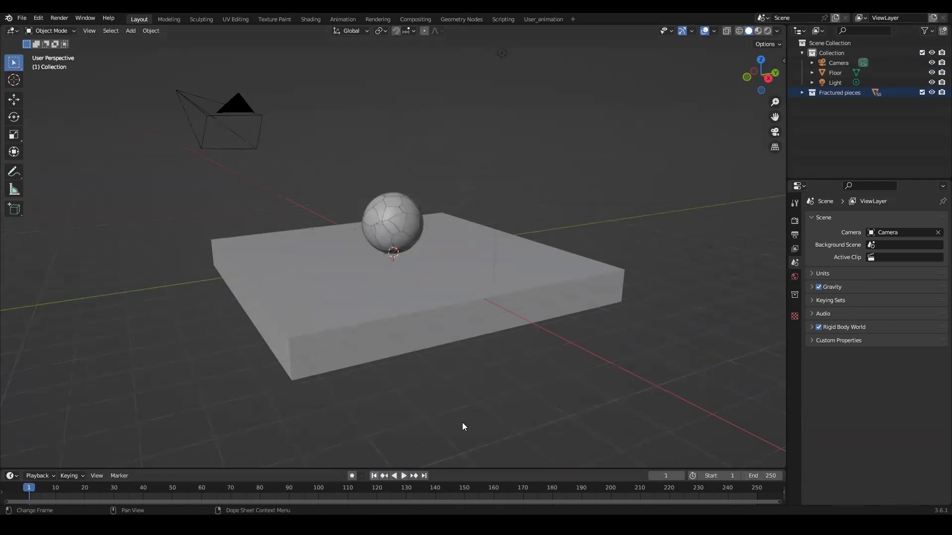
Step: Hide the Camera and the Light in the viewport
drag(760, 75, 817, 94)
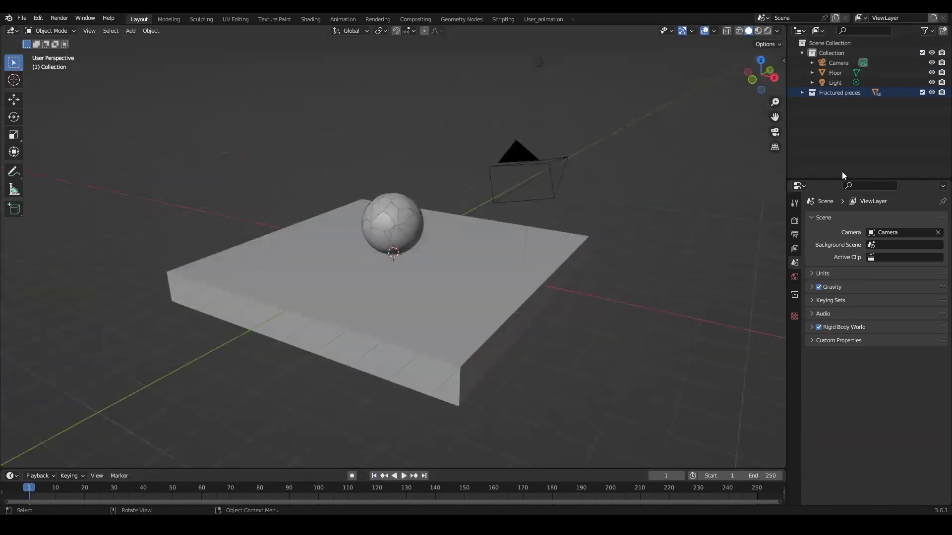
drag(771, 73, 270, 175)
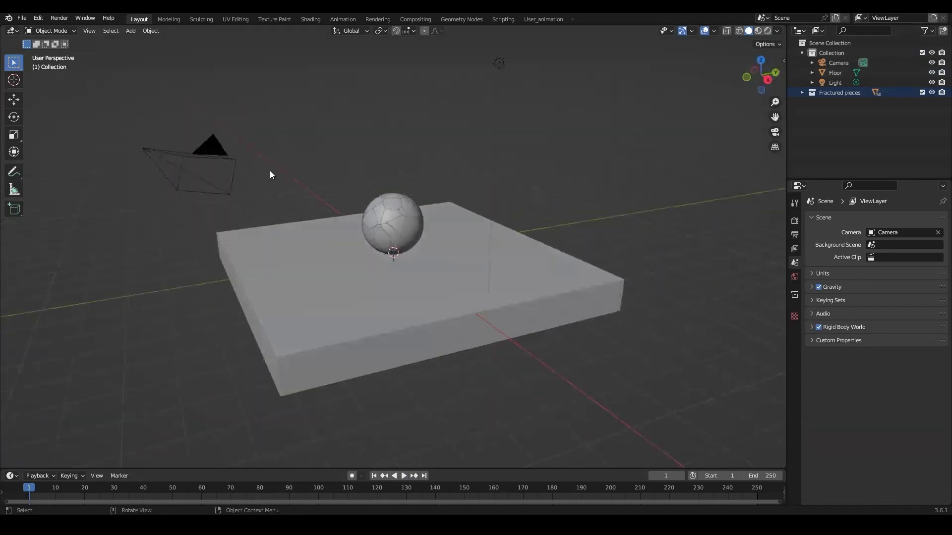
click(931, 62)
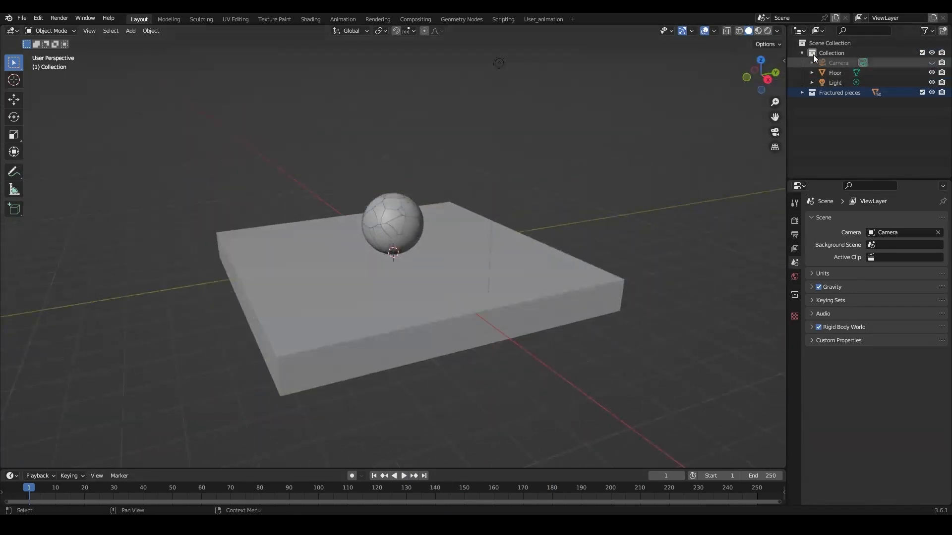
click(931, 83)
drag(766, 81, 818, 94)
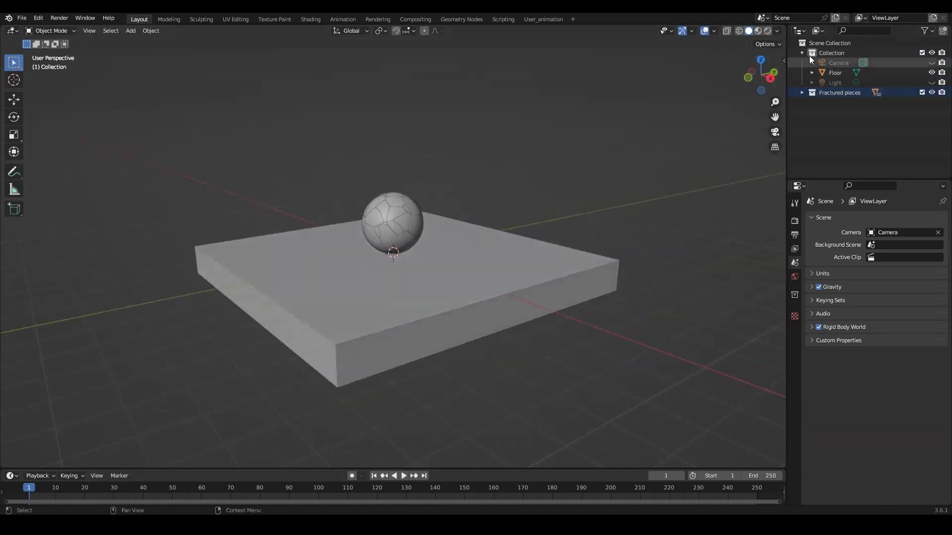
drag(761, 75, 843, 99)
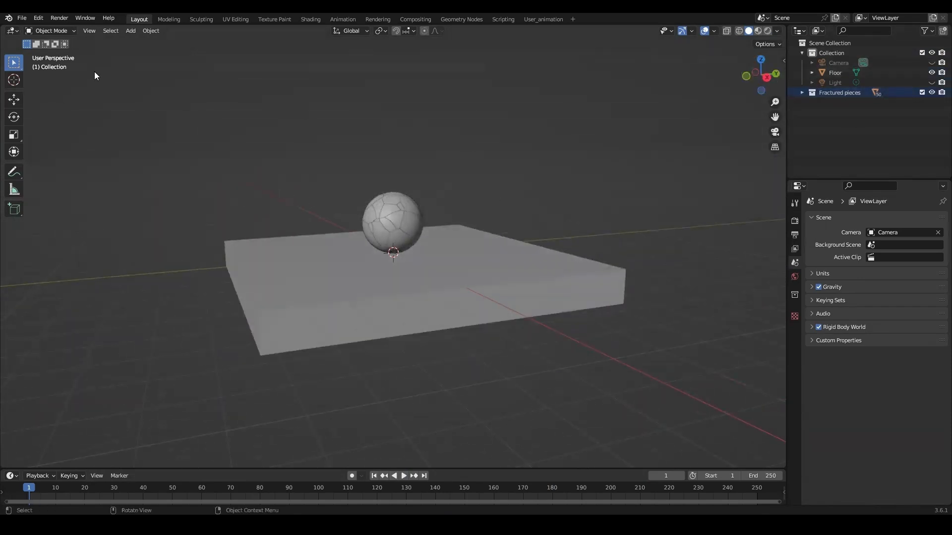
click(902, 108)
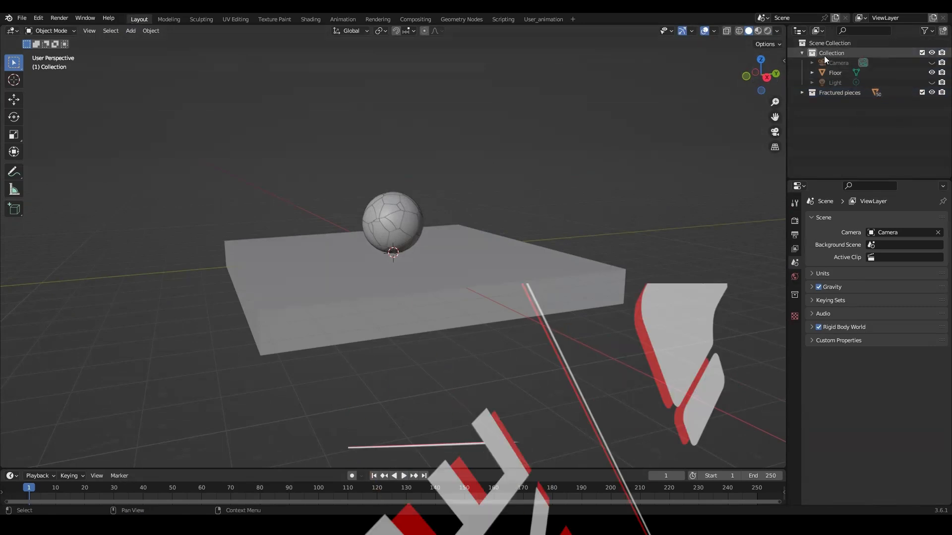
click(835, 52)
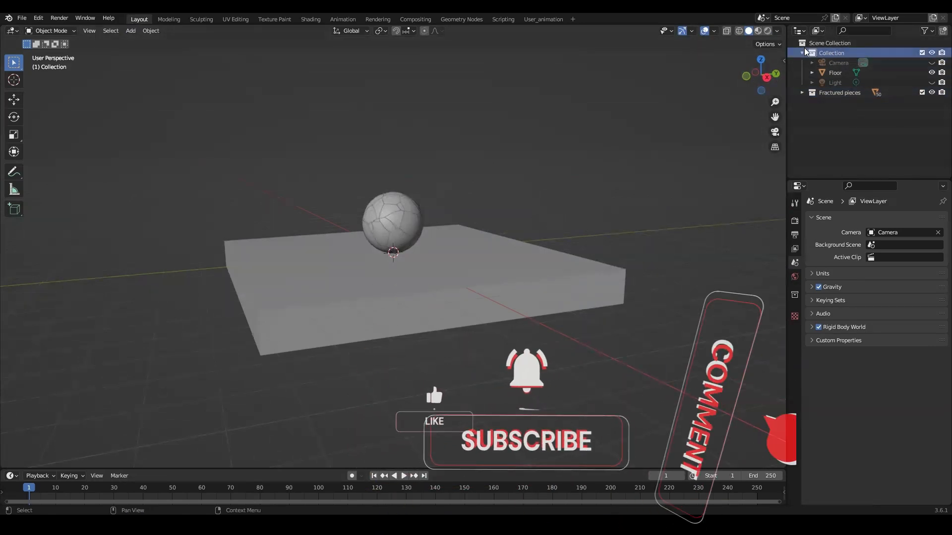
click(834, 93)
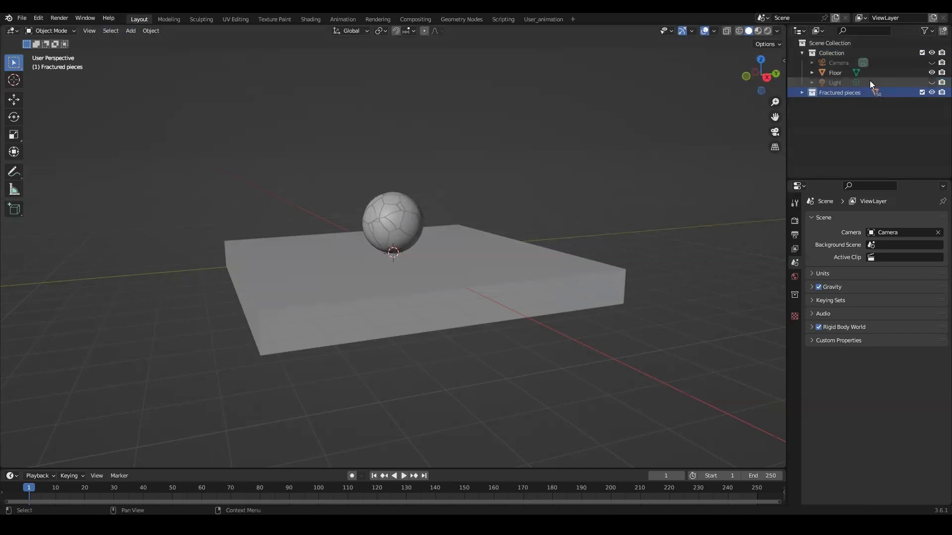
Step: Rename the main collection holding the camera, floor and light as "Collection_MAIN_SCENE"
click(831, 53)
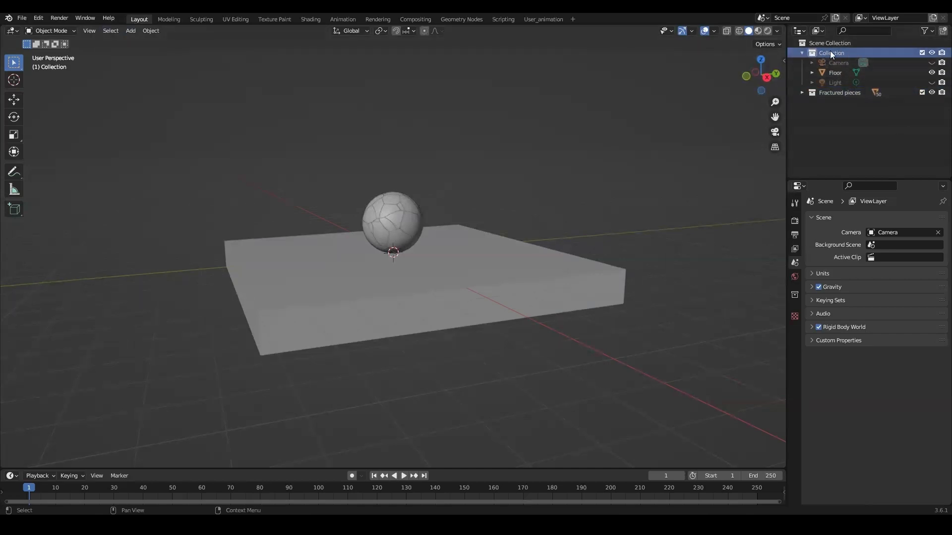
double_click(843, 51)
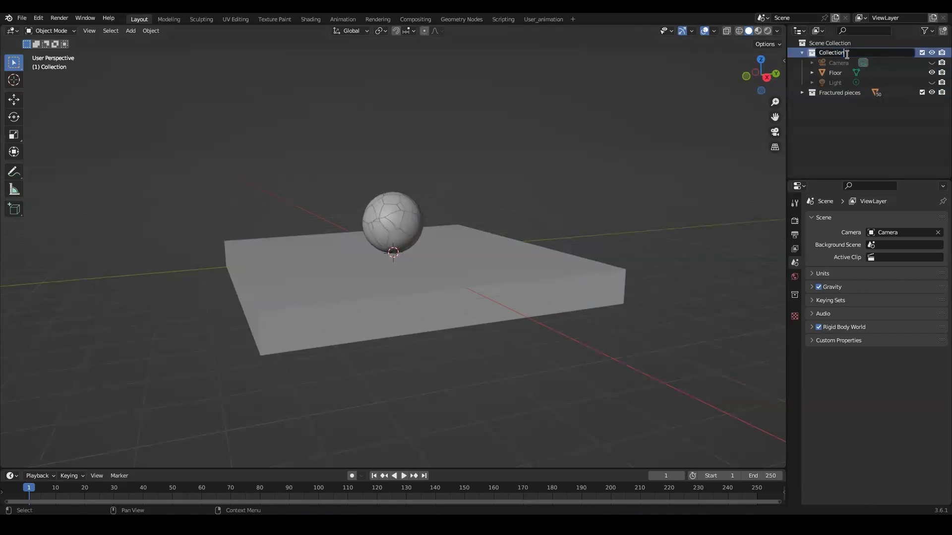
text(_MAIN)
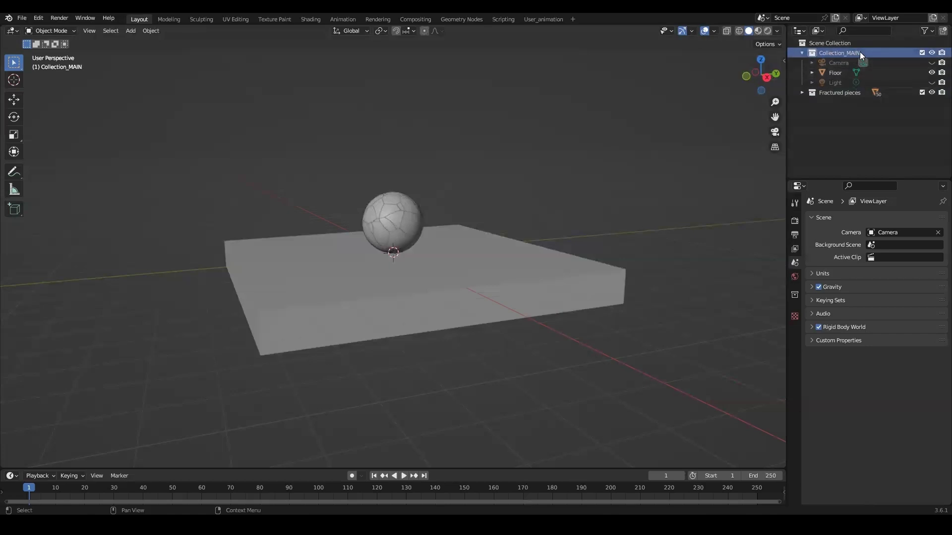
double_click(859, 51)
click(868, 51)
text(_S)
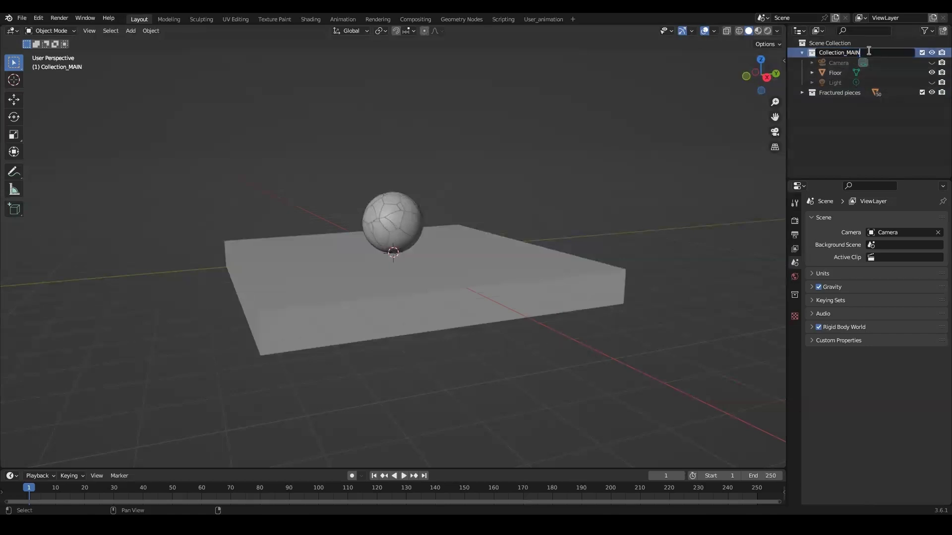
text(CENE)
key(Return)
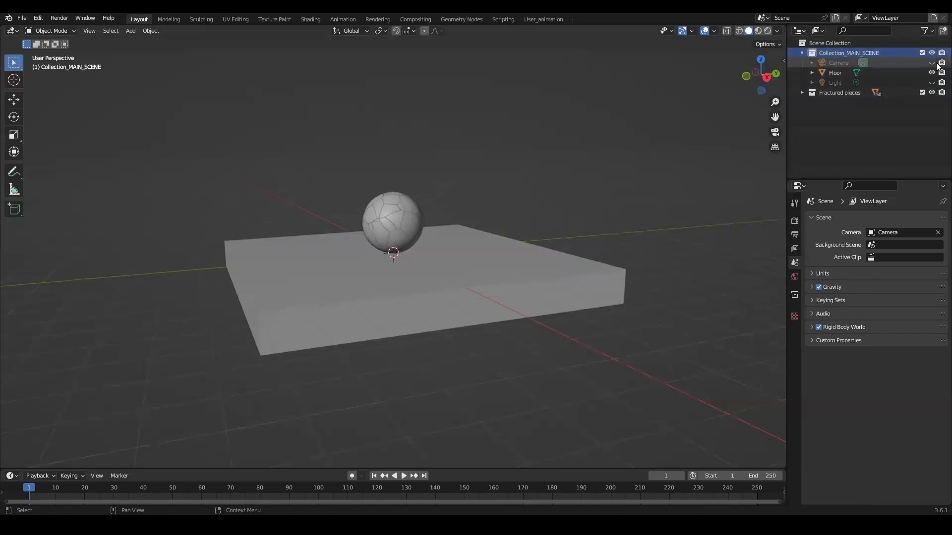
Step: Add a Plain Axes empty to the Collection_MAIN_SCENE collection
click(824, 94)
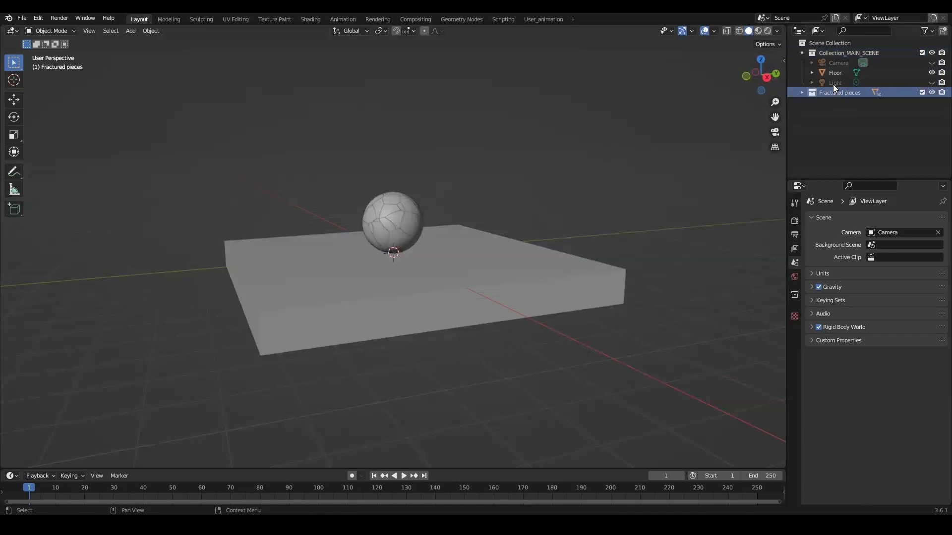
click(838, 55)
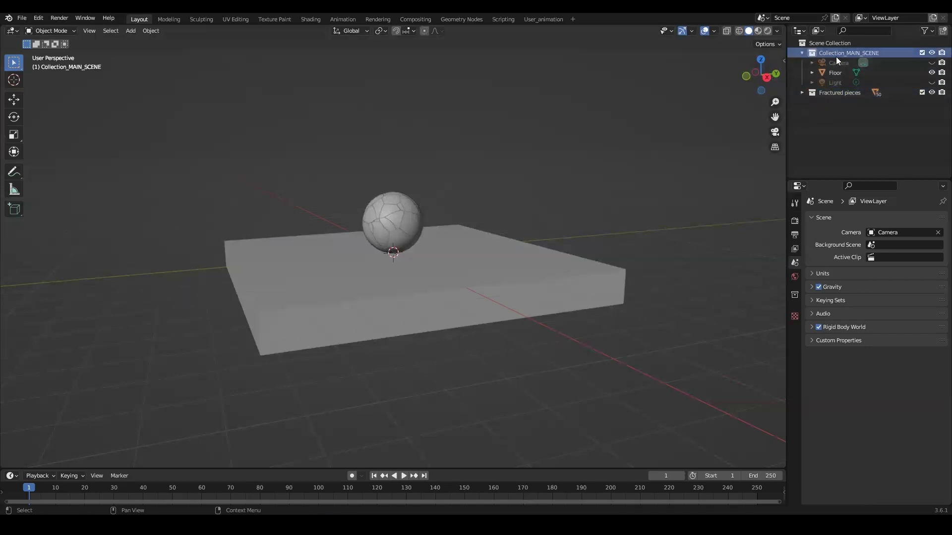
click(134, 30)
mouse_move(155, 139)
click(257, 139)
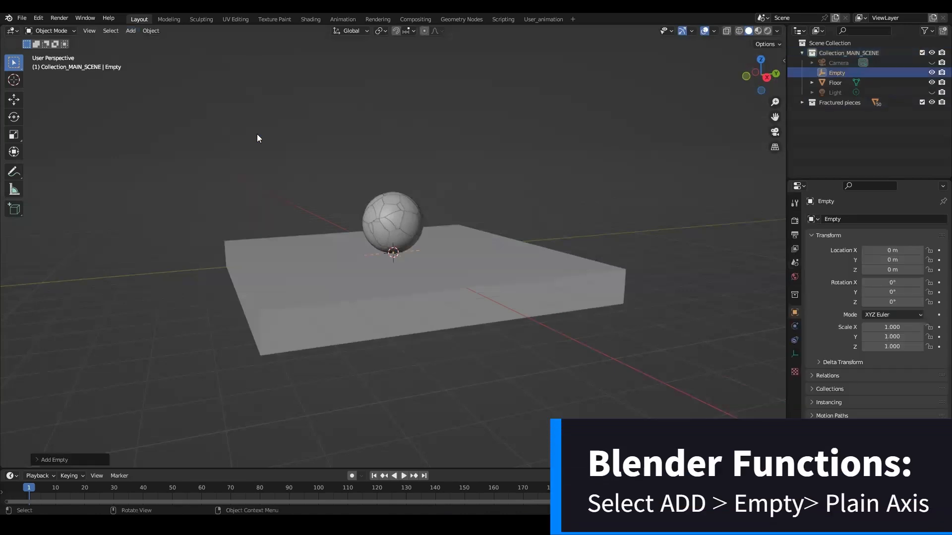
click(130, 31)
mouse_move(151, 141)
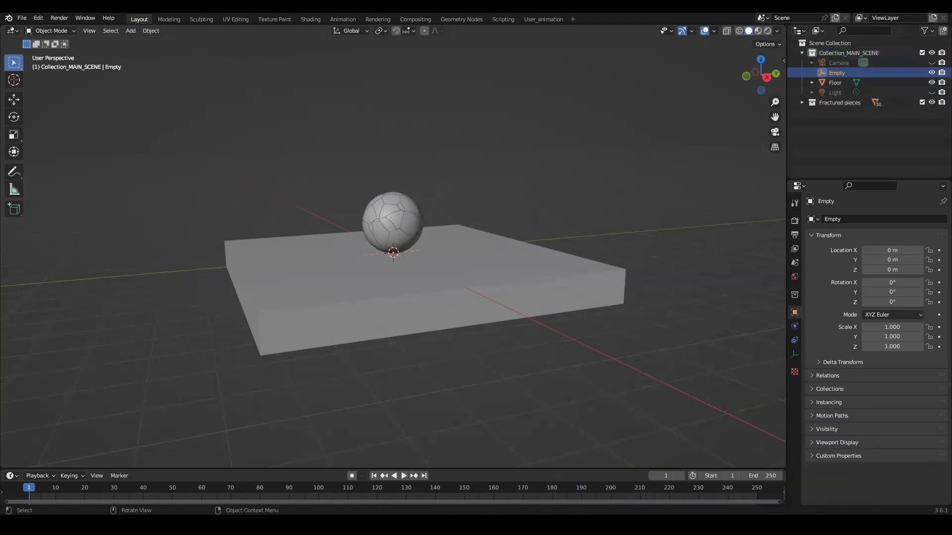
Step: Activate the Move tool and rename the new empty as "Fractured Pieces Controller"
click(19, 100)
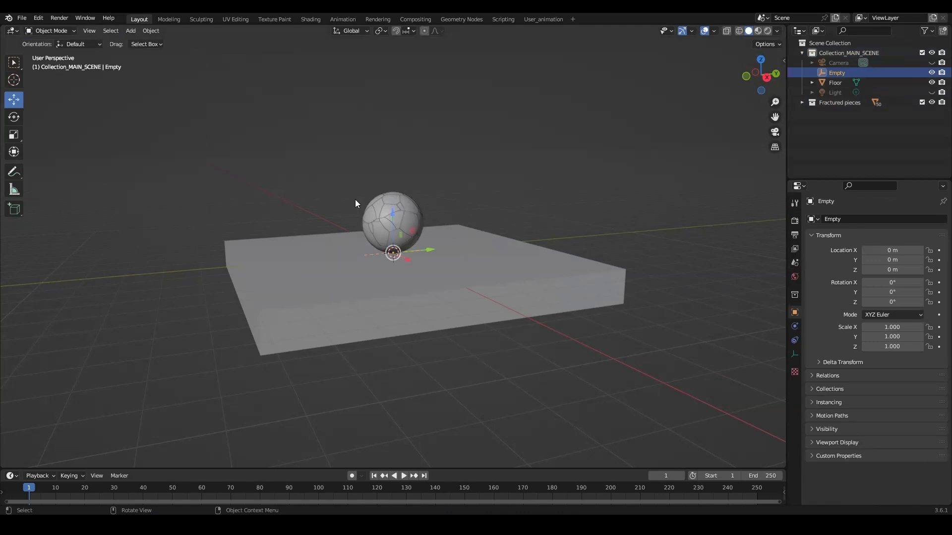
double_click(840, 74)
text(Frac)
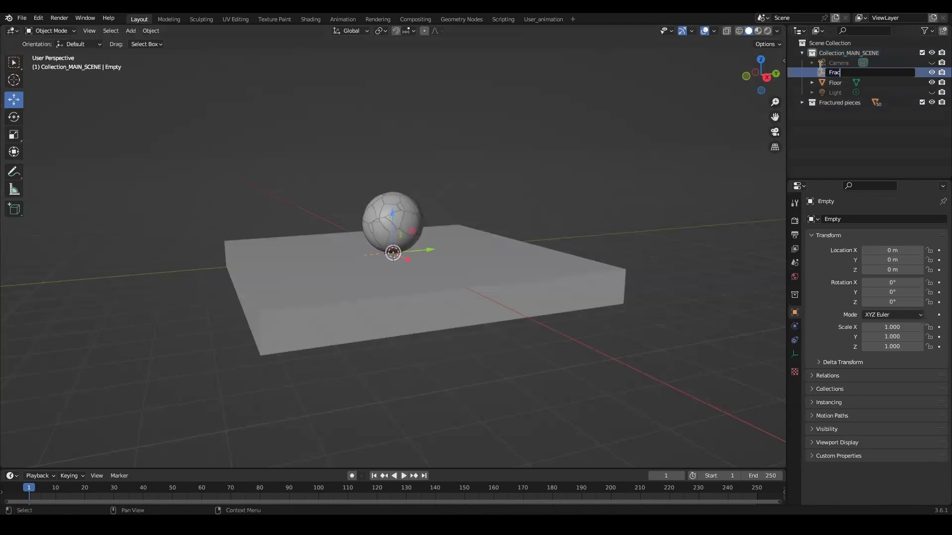
text(tured Pieces Controller)
key(Return)
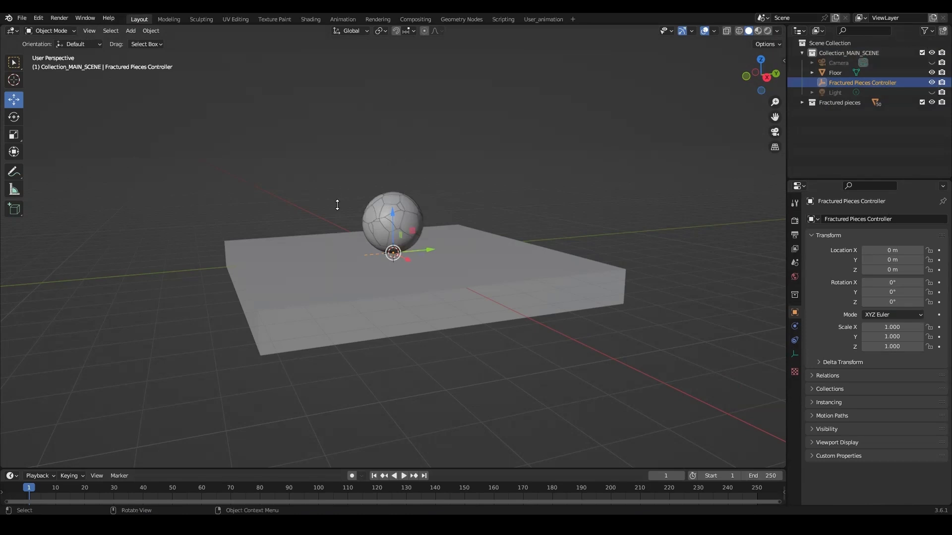
Step: Set the Z location of the Fractured Pieces Controller empty to 1 m
click(890, 269)
text(1)
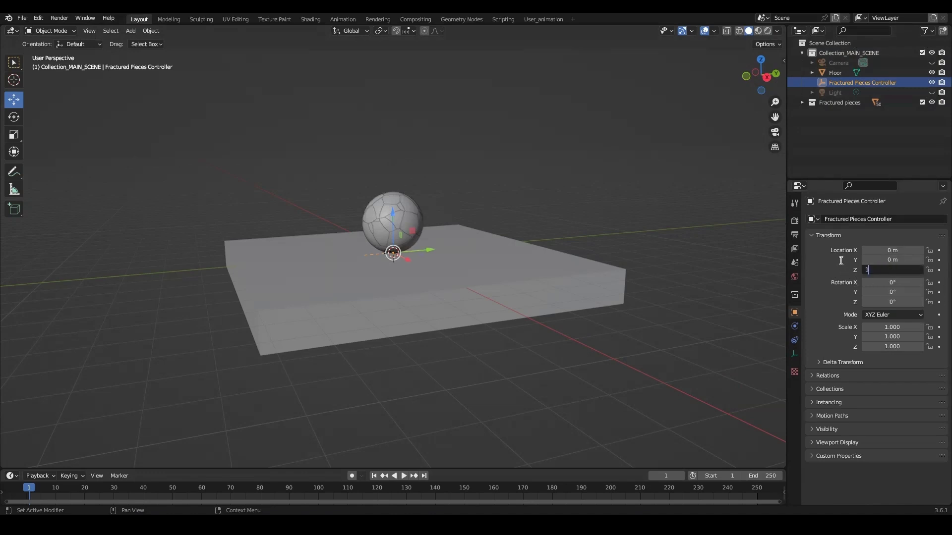
key(Return)
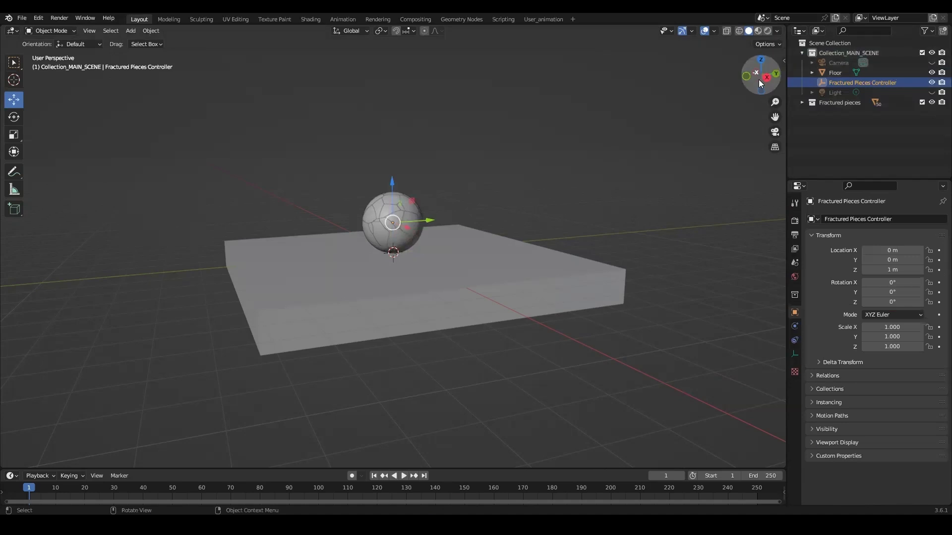
Step: Apply All Transforms to Deltas on the Fractured Pieces Controller empty and expand its Delta Transform values
drag(762, 75, 797, 76)
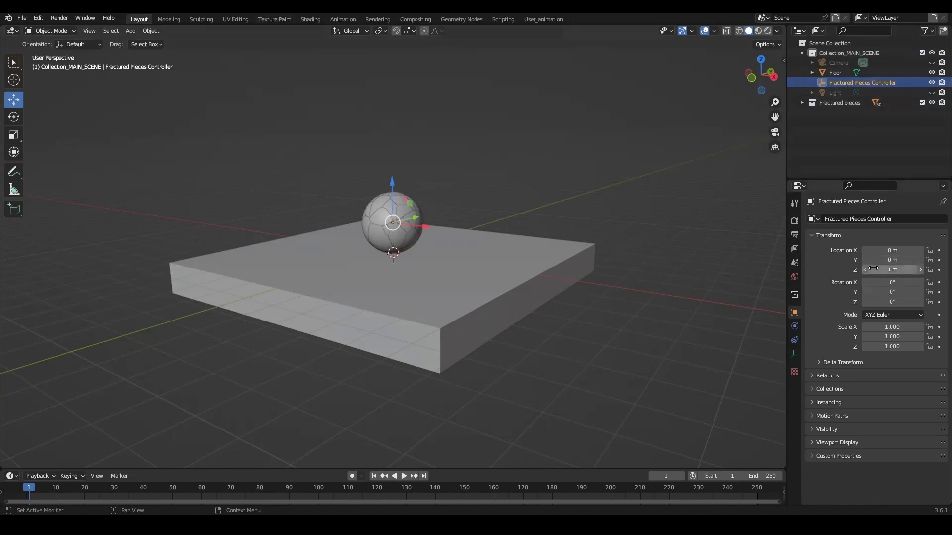
click(150, 31)
mouse_move(162, 81)
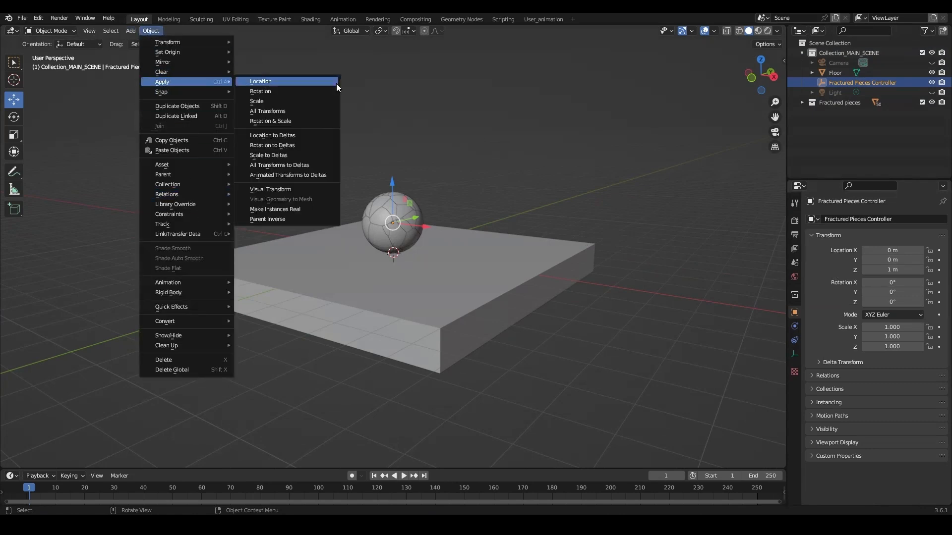
click(296, 167)
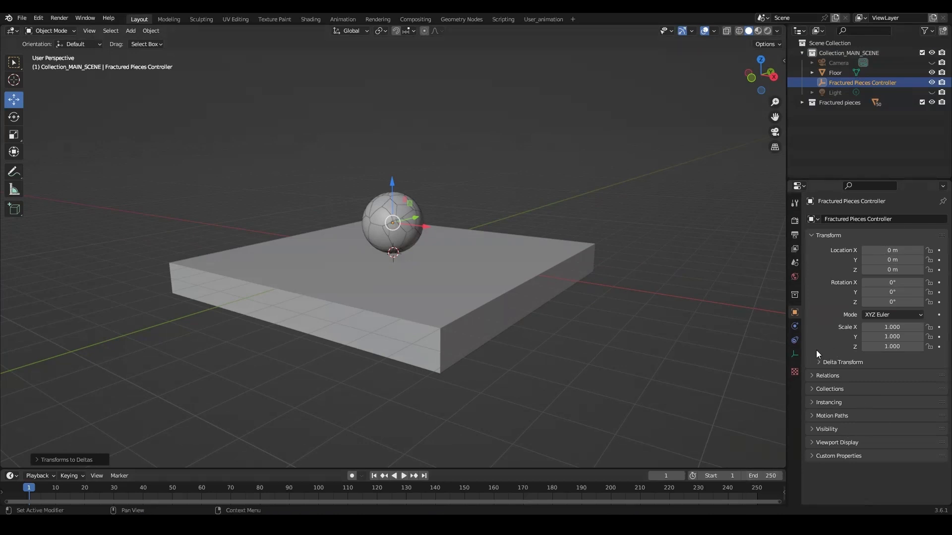
click(814, 363)
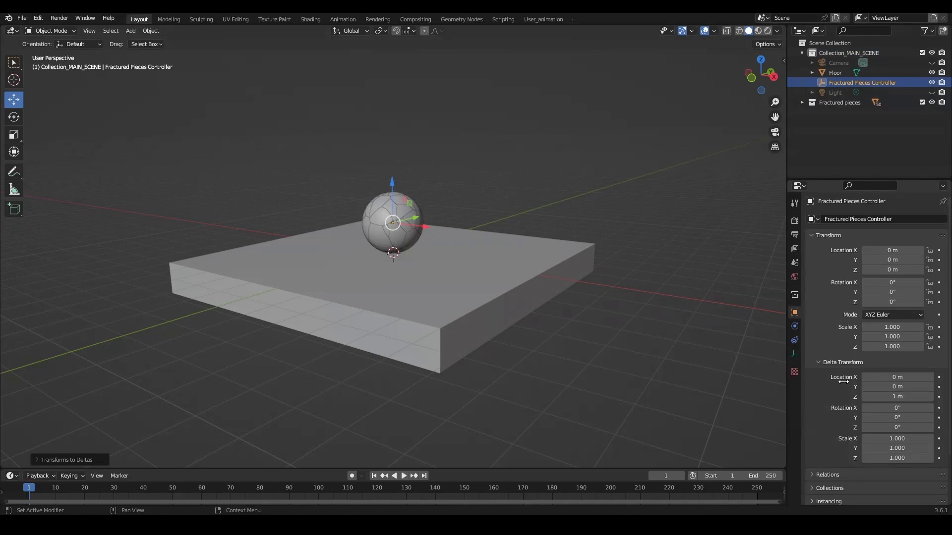
Step: Select all objects in the Fractured pieces collection and parent them to the Fractured Pieces Controller empty
click(819, 360)
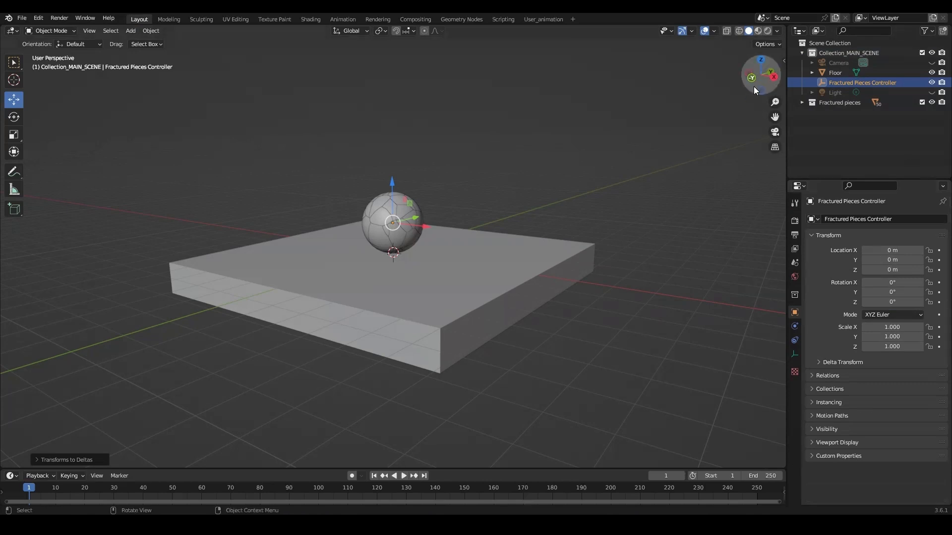
drag(770, 79, 763, 76)
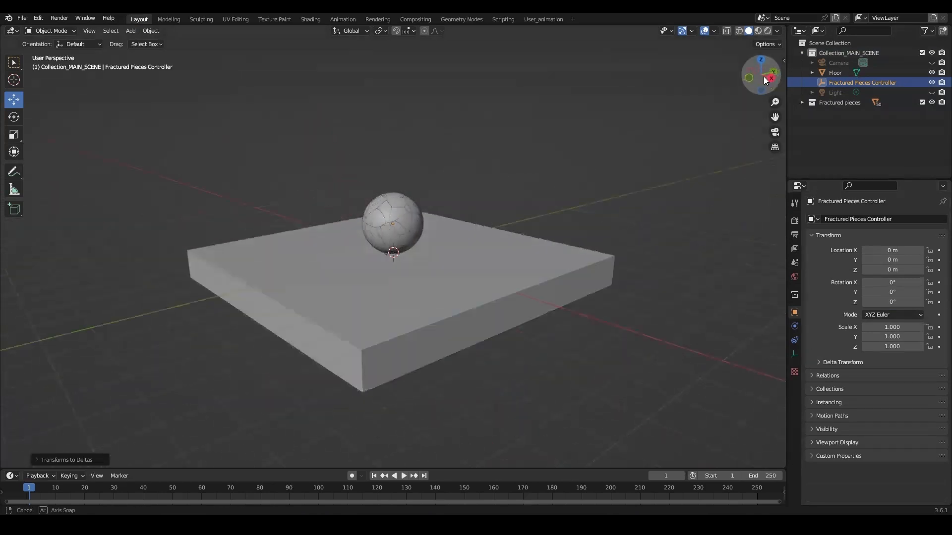
click(850, 104)
click(801, 102)
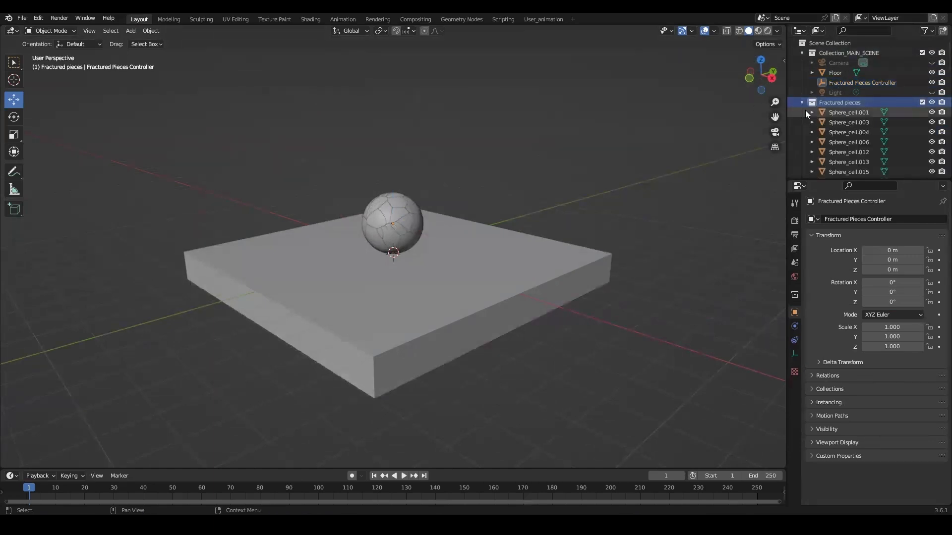
right_click(835, 102)
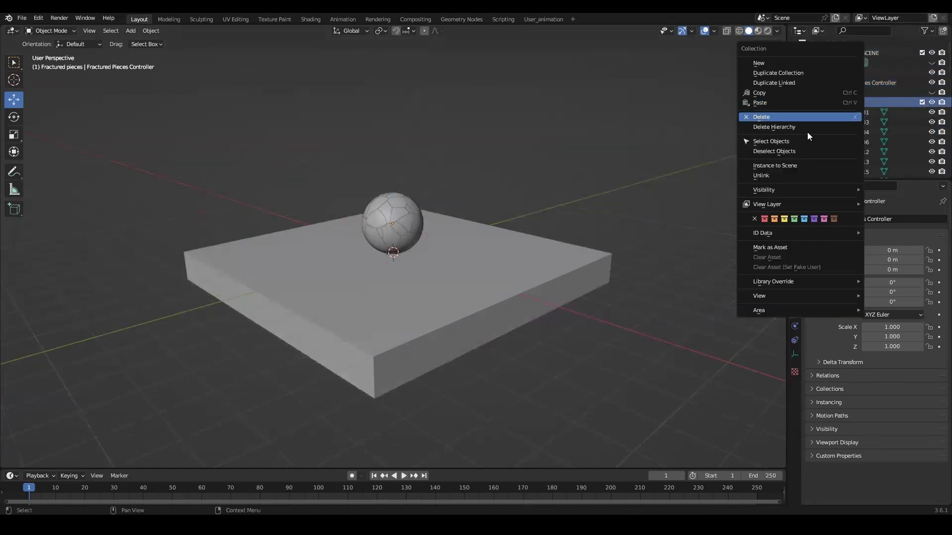
click(773, 144)
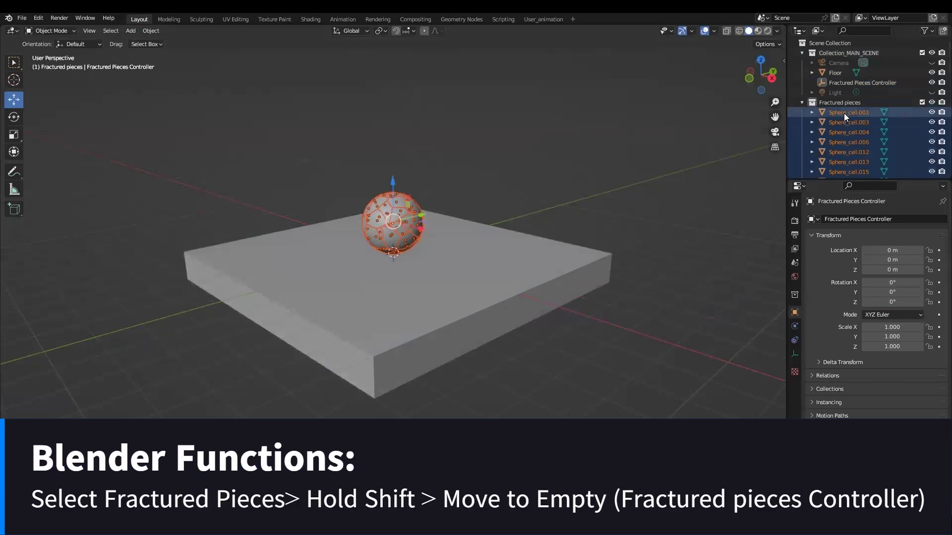
shift+drag(843, 113, 870, 84)
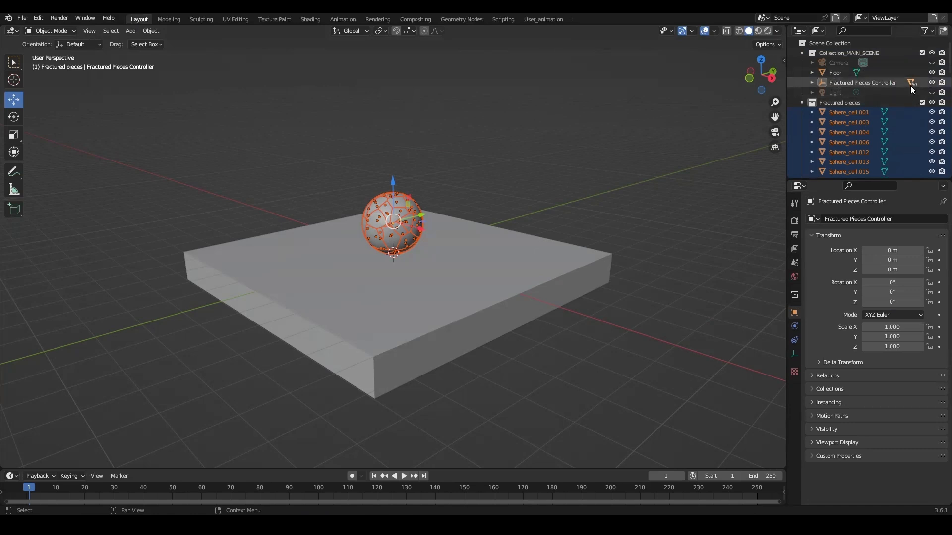
Step: Check the controller's child pieces in the hierarchy and move the Fractured Pieces Controller into the Fractured pieces collection
click(811, 83)
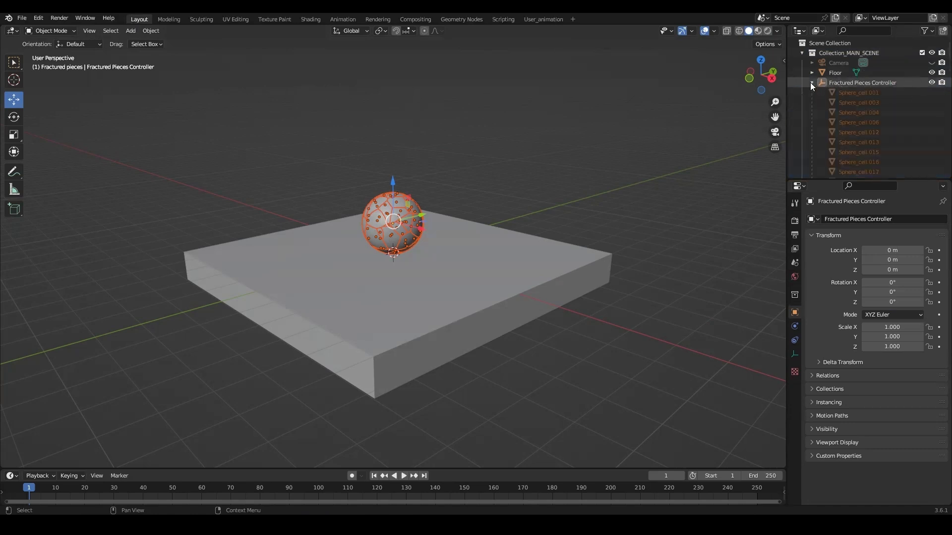
click(811, 82)
drag(844, 83, 829, 111)
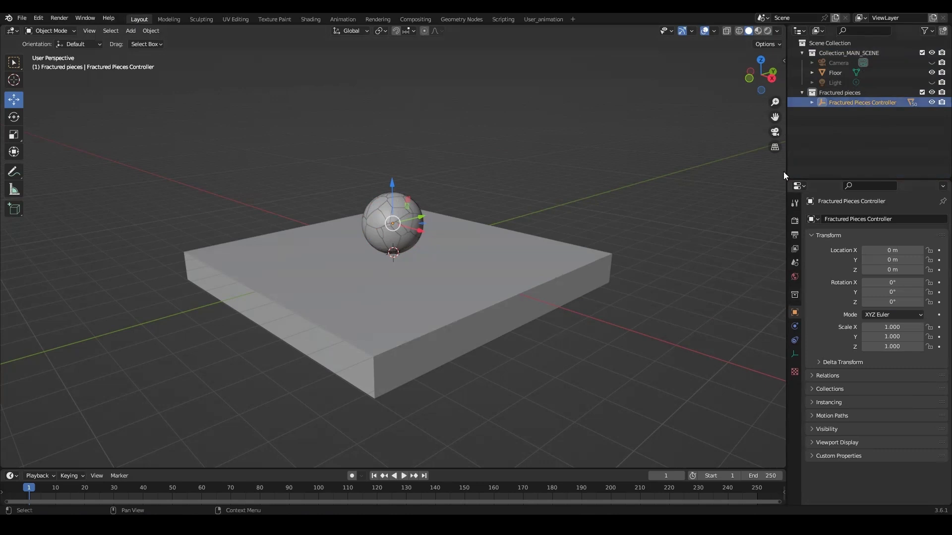
Step: Raise the Fractured Pieces Controller to a Z location of about 3.27 m, play the simulation, and rewind to frame 1
drag(776, 80, 815, 77)
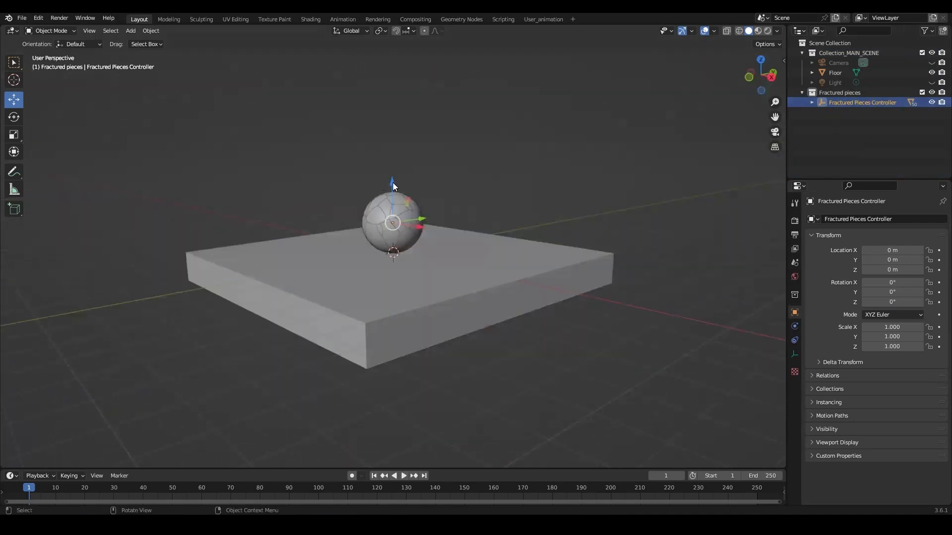
drag(392, 182, 391, 79)
click(409, 476)
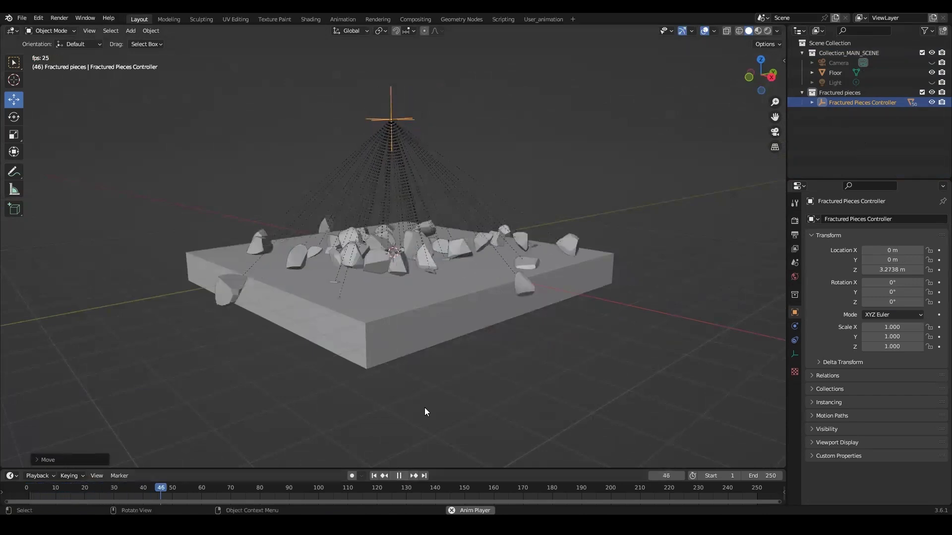
click(399, 476)
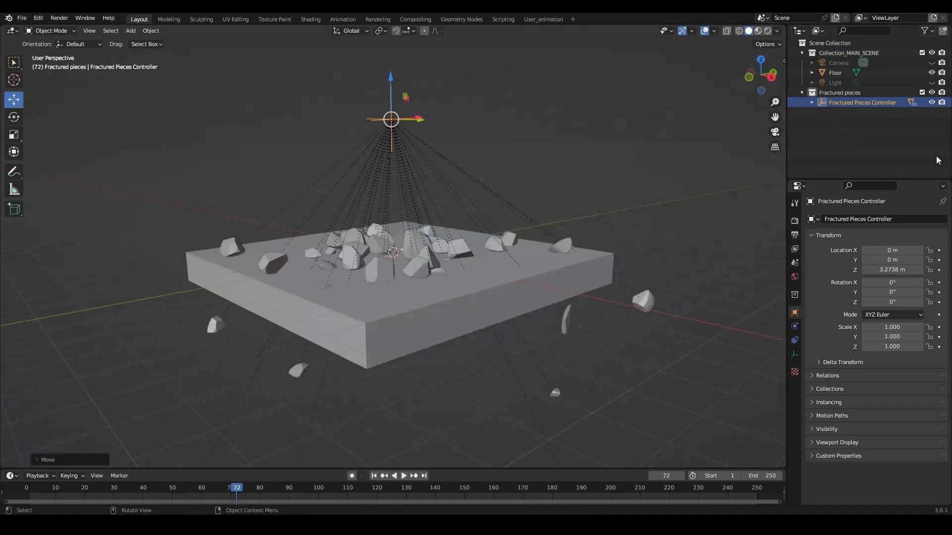
drag(761, 74, 432, 247)
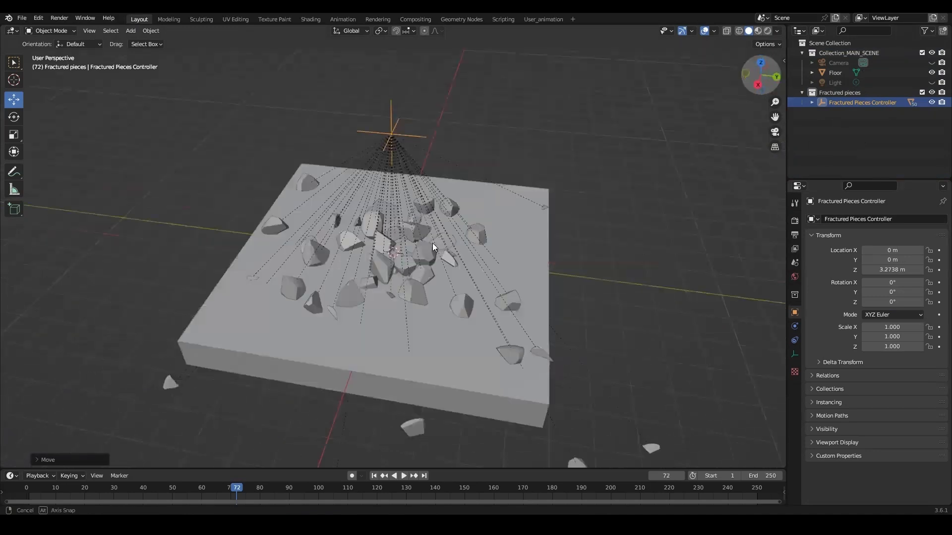
drag(773, 79, 46, 90)
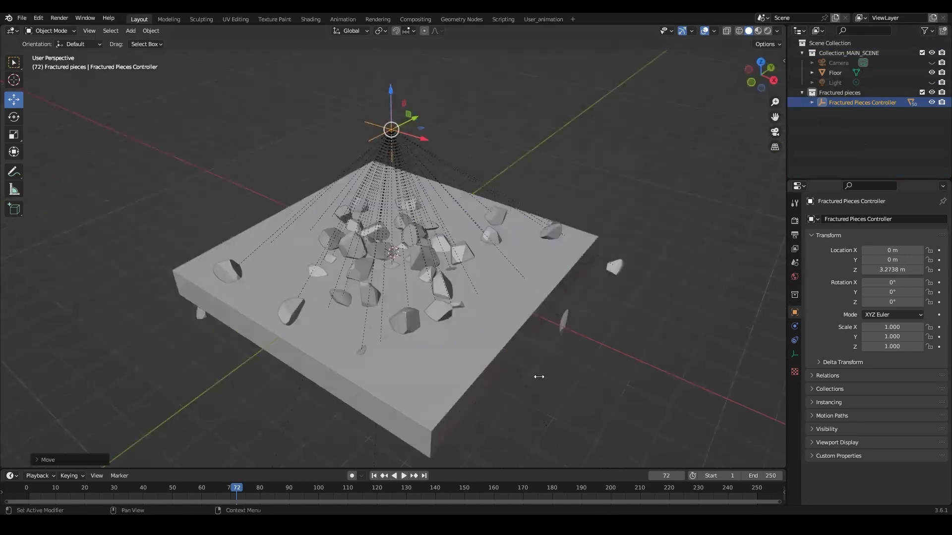
click(373, 476)
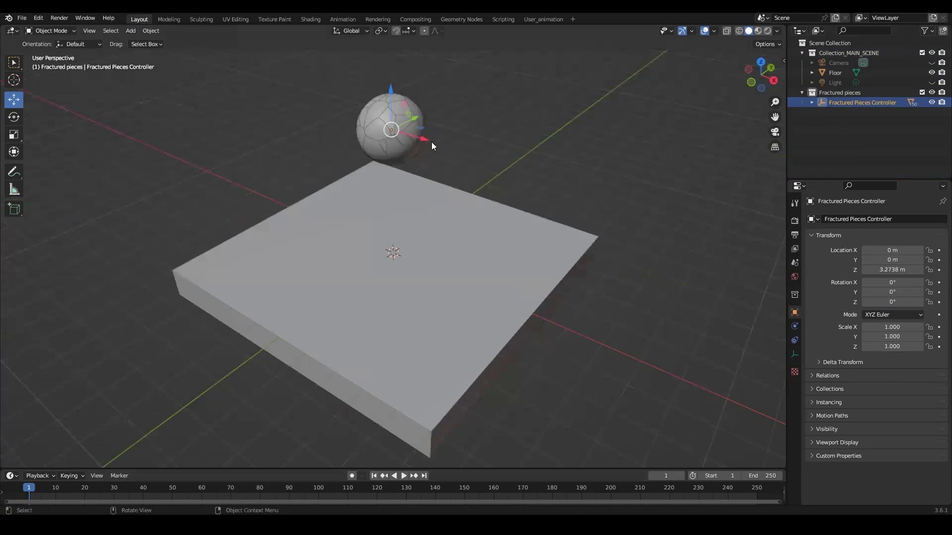
Step: Move the Fractured Pieces Controller to about -3.99 m in X and 5.18 m in Y, beyond the floor's corner
drag(375, 128, 271, 97)
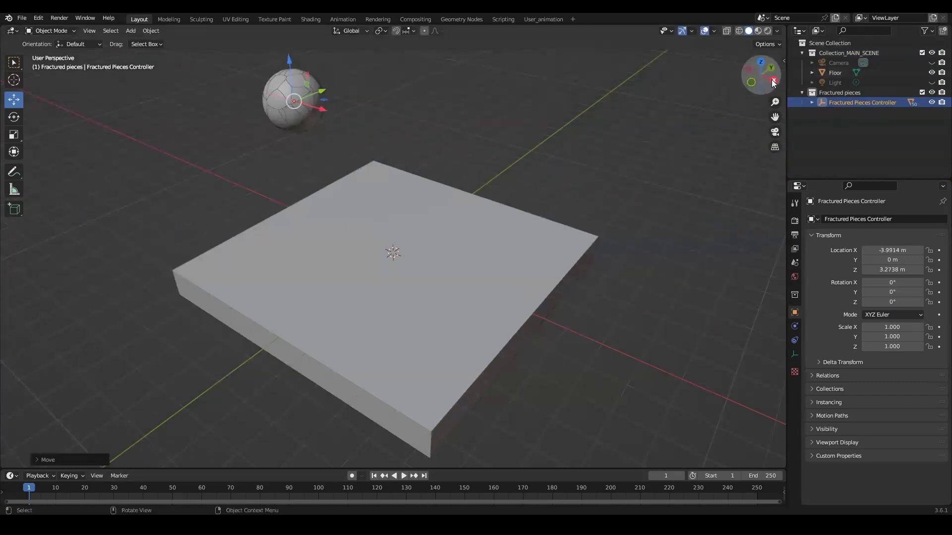
click(772, 81)
drag(429, 122, 585, 123)
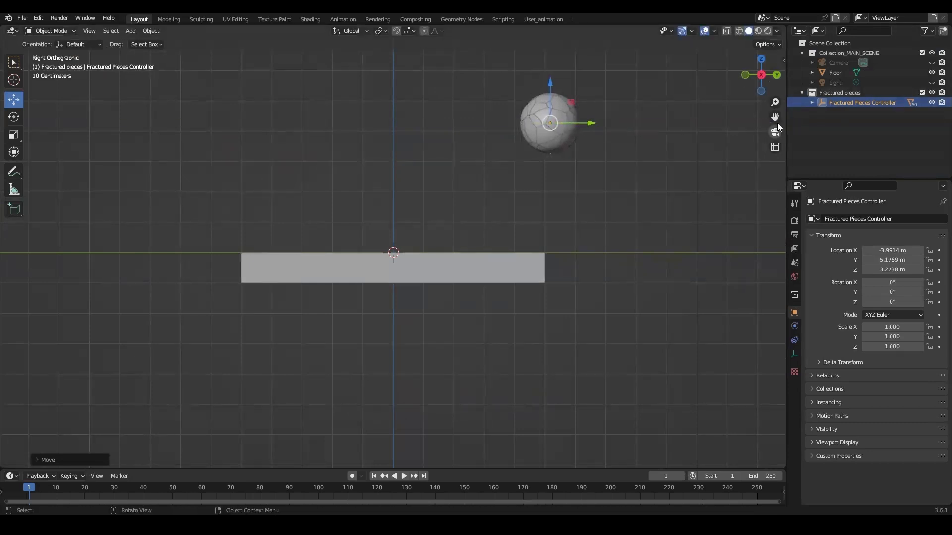
Step: Play the simulation from the controller's offset position, stop it, and rewind to frame 1
mouse_move(760, 75)
mouse_down()
mouse_move(714, 88)
mouse_move(779, 90)
mouse_move(771, 77)
mouse_up()
scroll(665, 184, down, 3)
scroll(665, 184, up, 1)
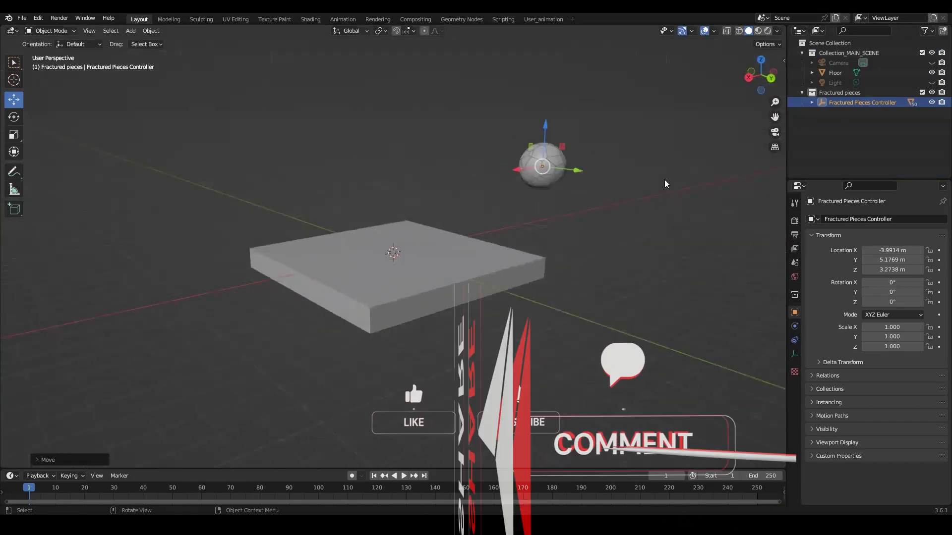
click(403, 475)
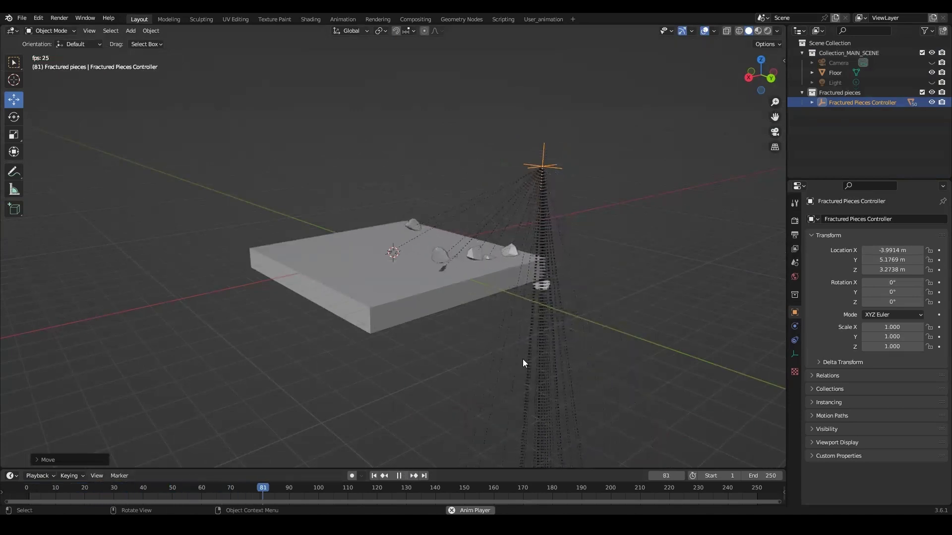
click(398, 476)
click(374, 475)
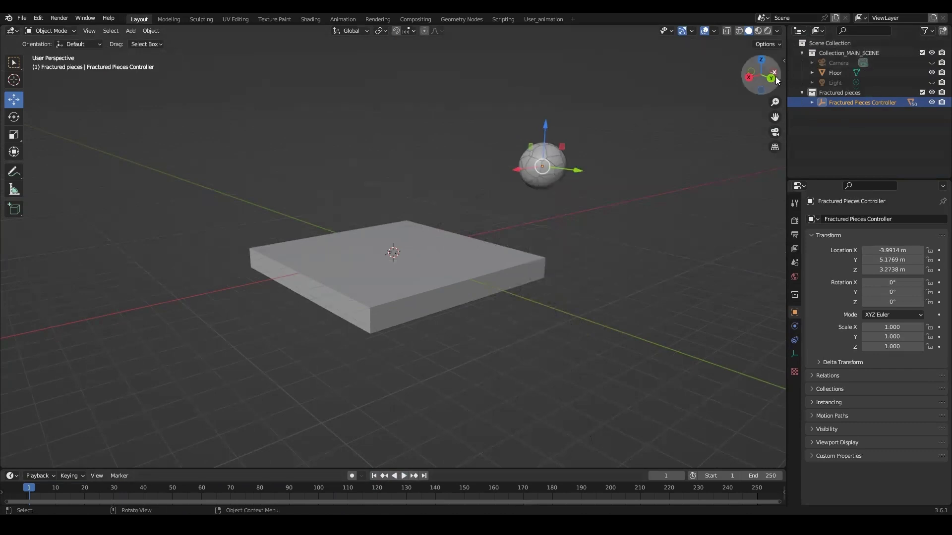
drag(761, 74, 780, 77)
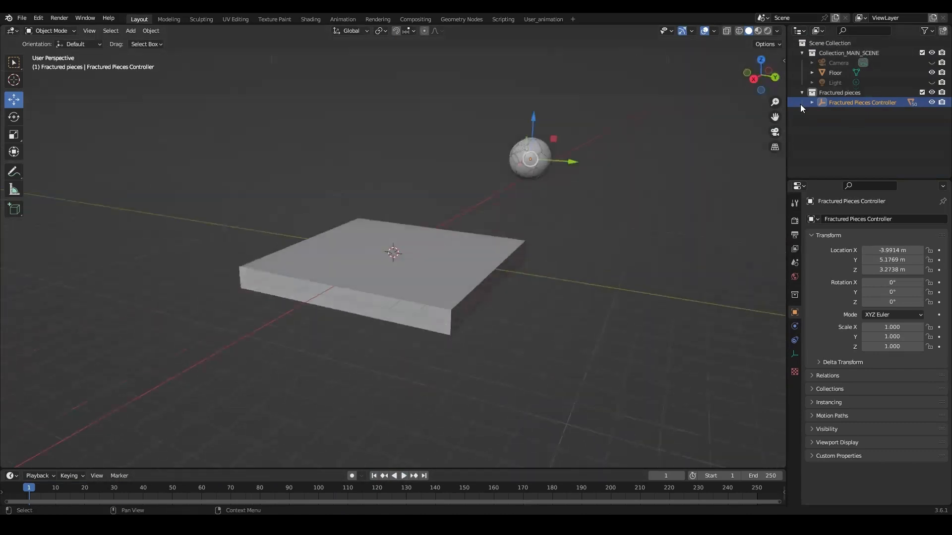
right_click(857, 105)
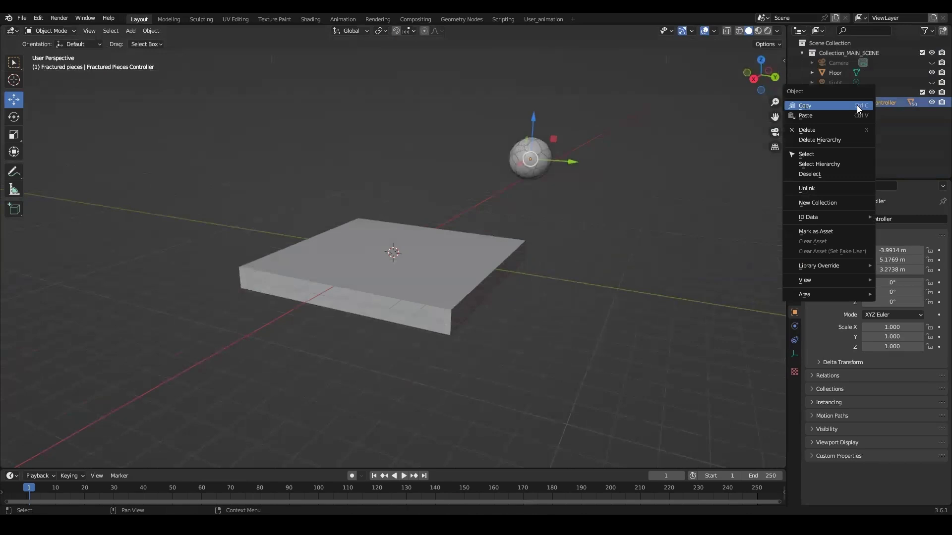
click(854, 105)
click(845, 118)
right_click(846, 118)
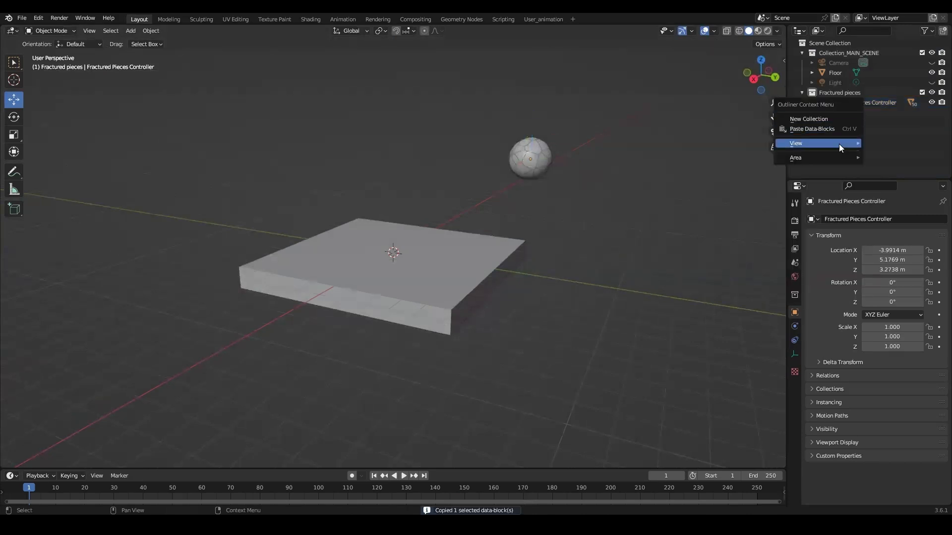
click(846, 93)
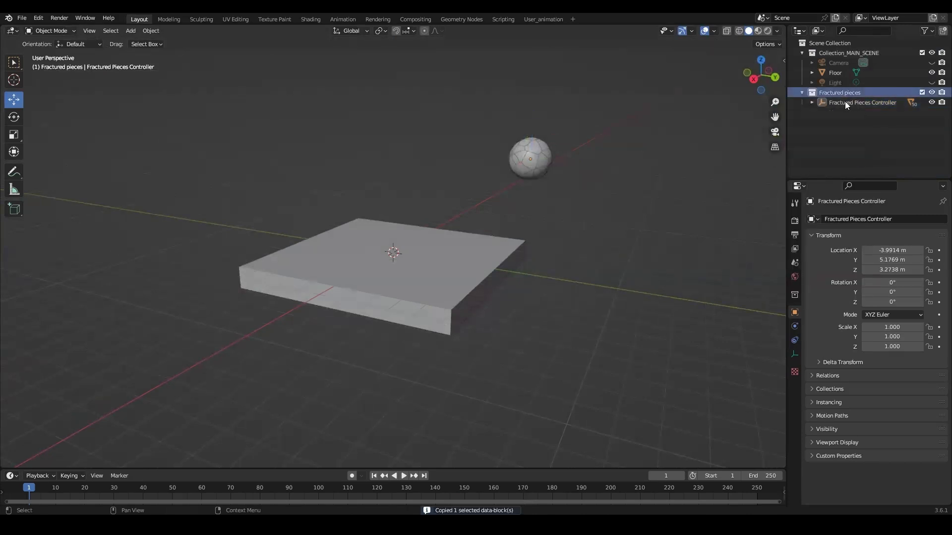
click(802, 93)
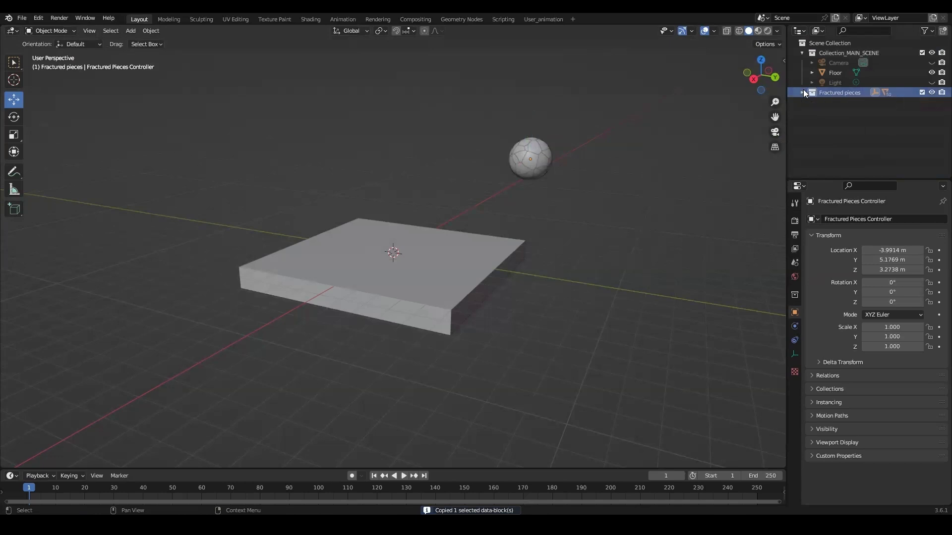
click(844, 54)
right_click(847, 54)
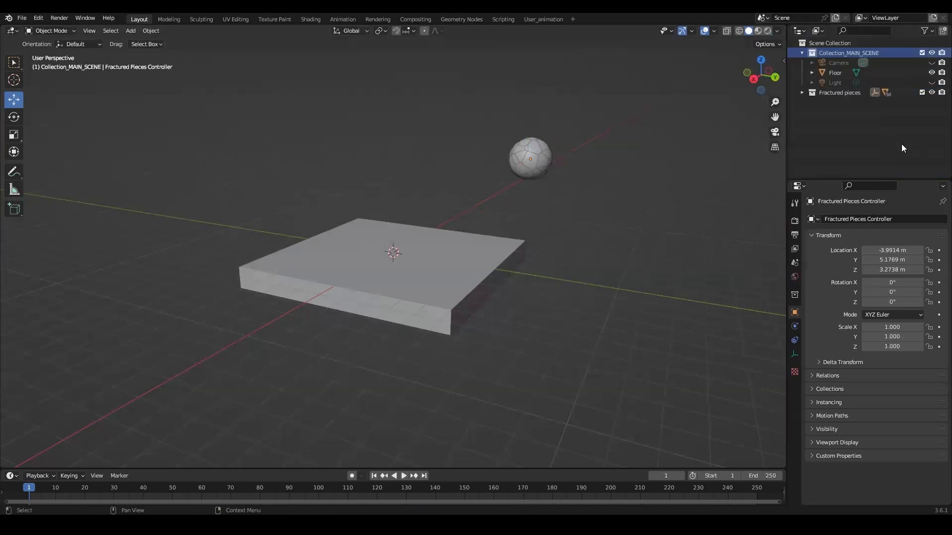
Step: Copy the Fractured pieces collection and paste the duplicate into Collection_MAIN_SCENE
click(839, 92)
right_click(845, 93)
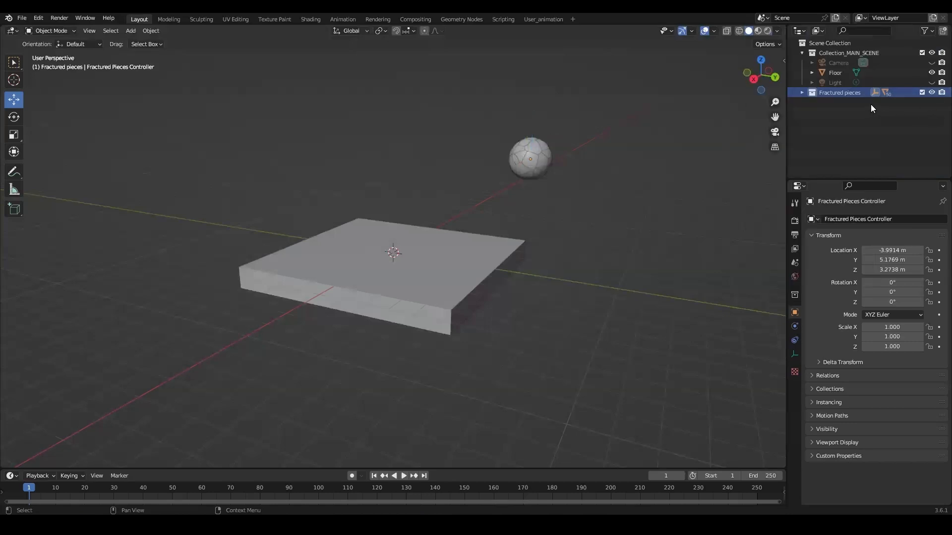
right_click(844, 92)
click(793, 68)
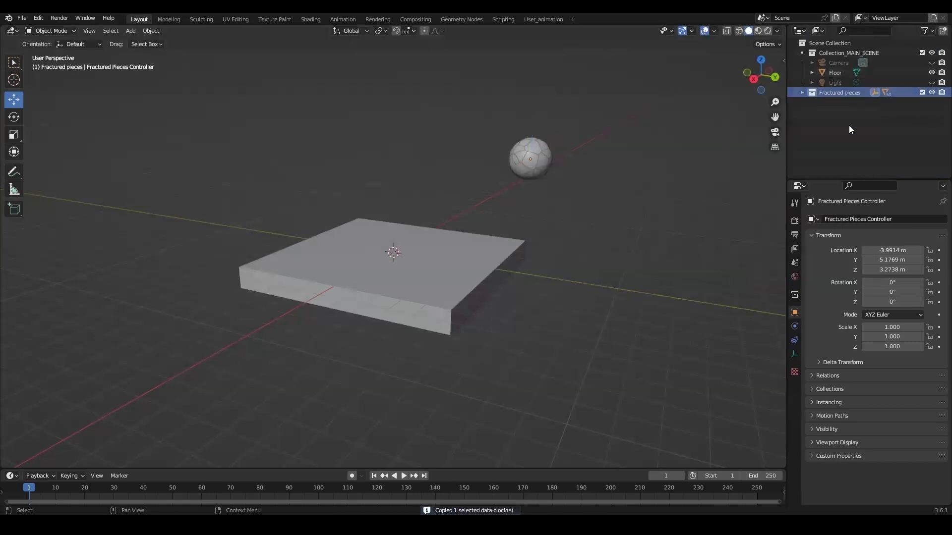
click(831, 52)
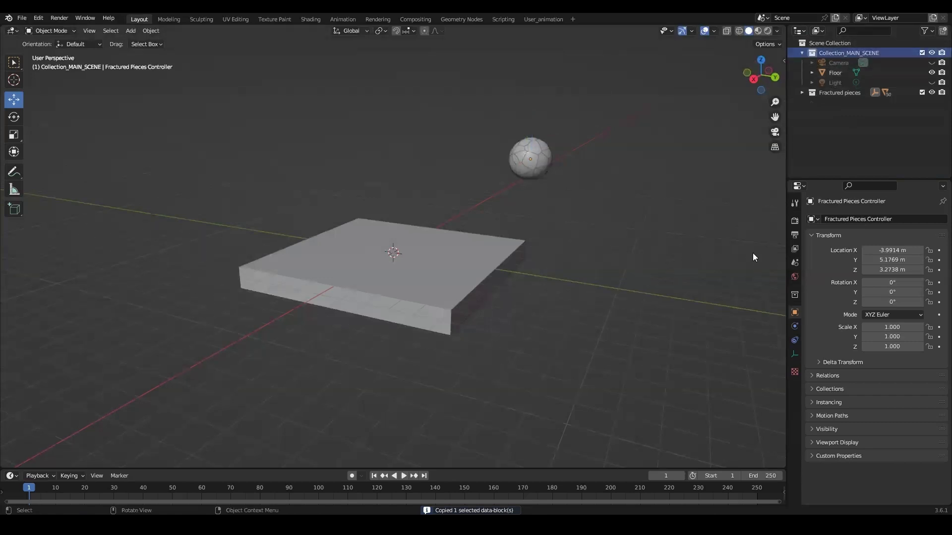
right_click(829, 51)
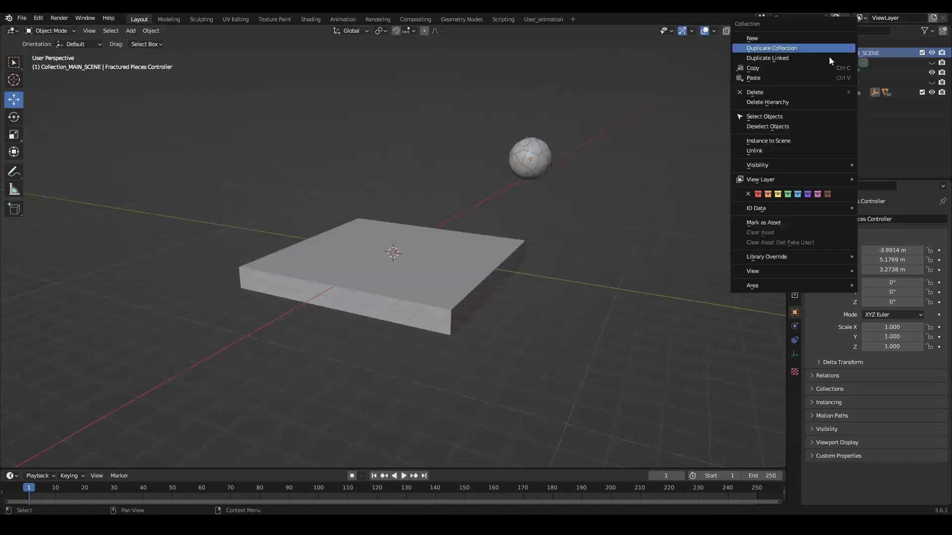
click(794, 75)
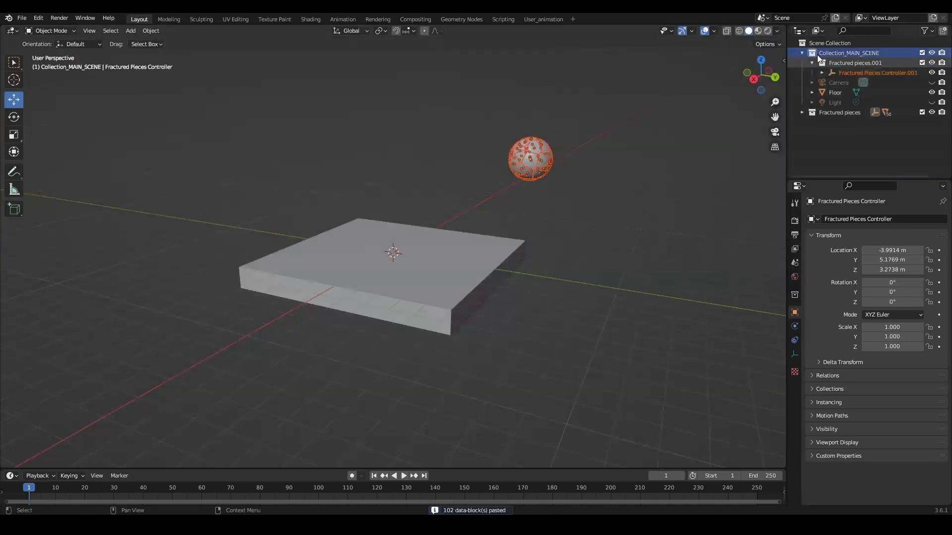
Step: Collapse the pasted collection, nest the original Fractured pieces collection inside Collection_MAIN_SCENE, and select Fractured pieces.001
click(806, 51)
click(812, 63)
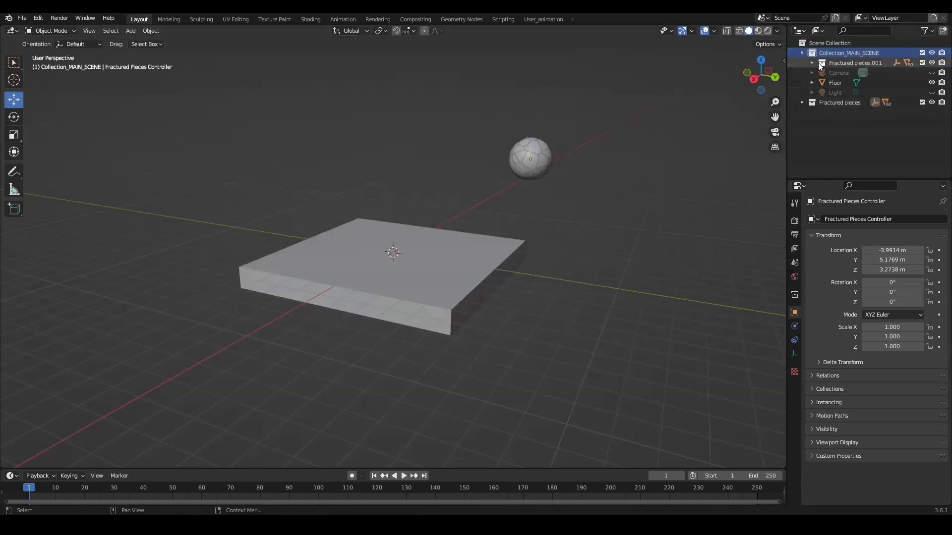
click(845, 64)
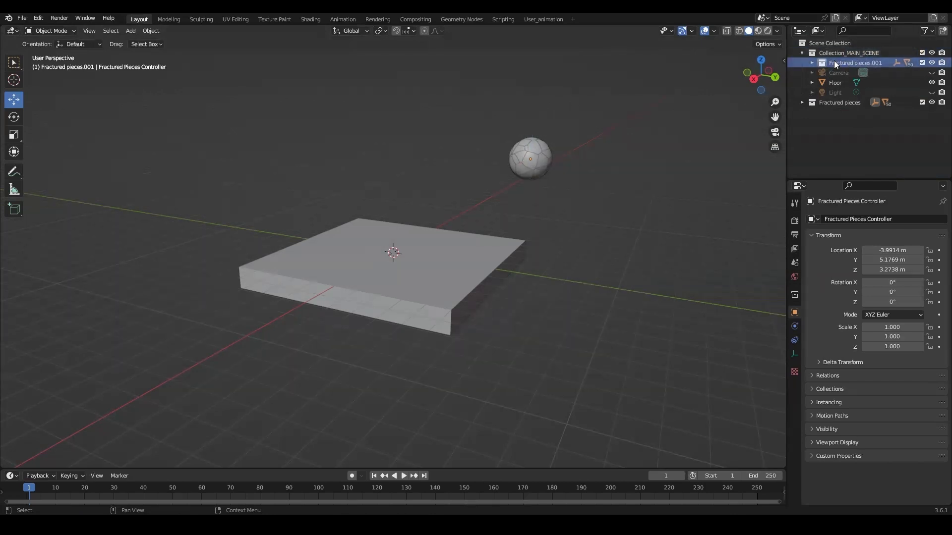
mouse_move(836, 62)
mouse_down()
mouse_move(836, 112)
mouse_move(824, 57)
mouse_up()
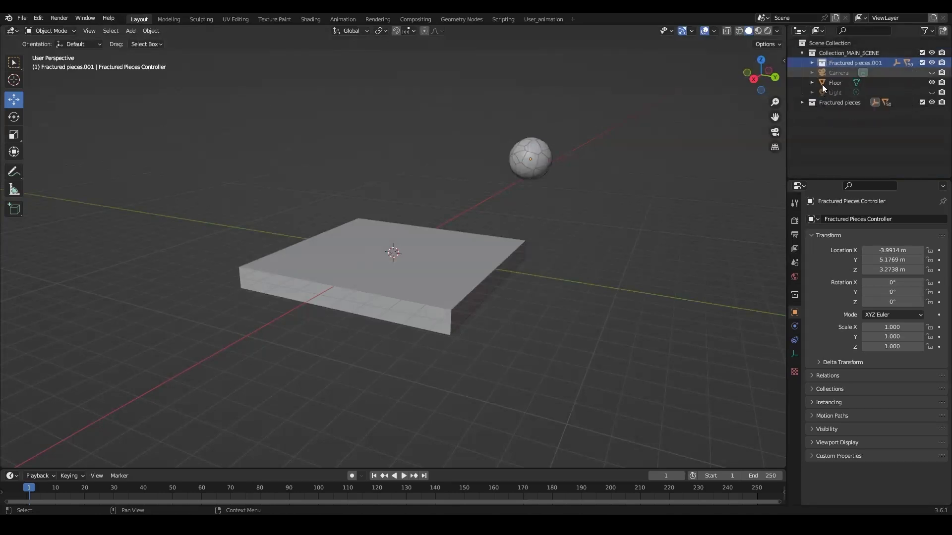
drag(832, 103, 851, 58)
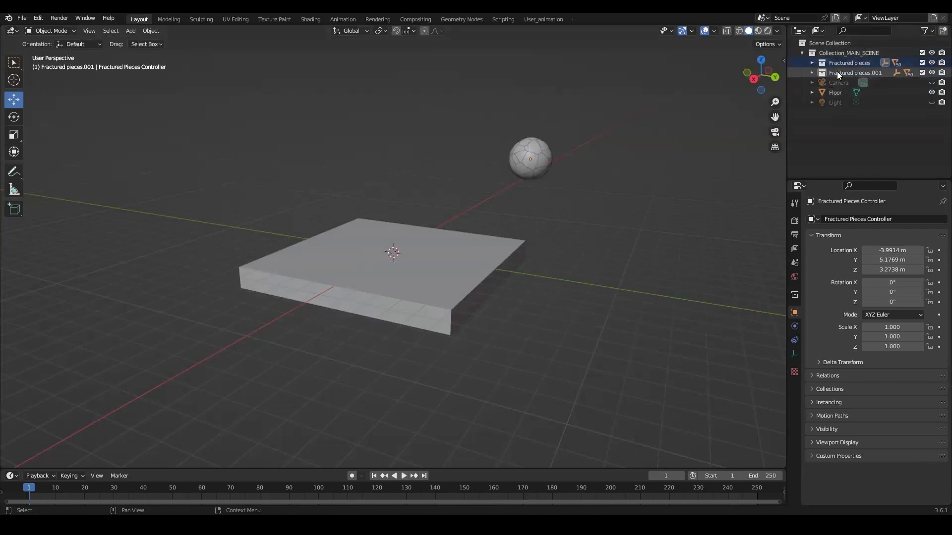
click(871, 73)
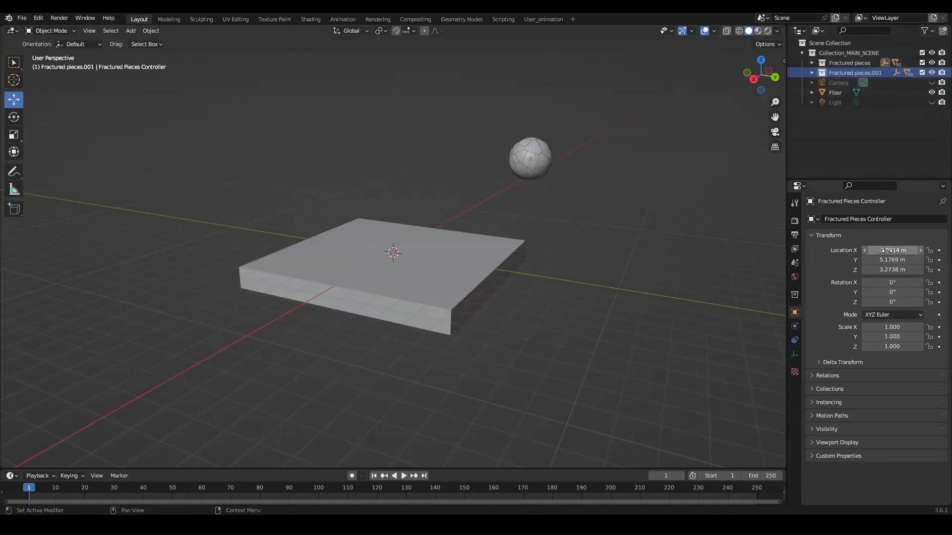
Step: Set the Fractured Pieces Controller's X, Y and Z location to 0 m
drag(889, 250, 888, 250)
text(0)
key(Tab)
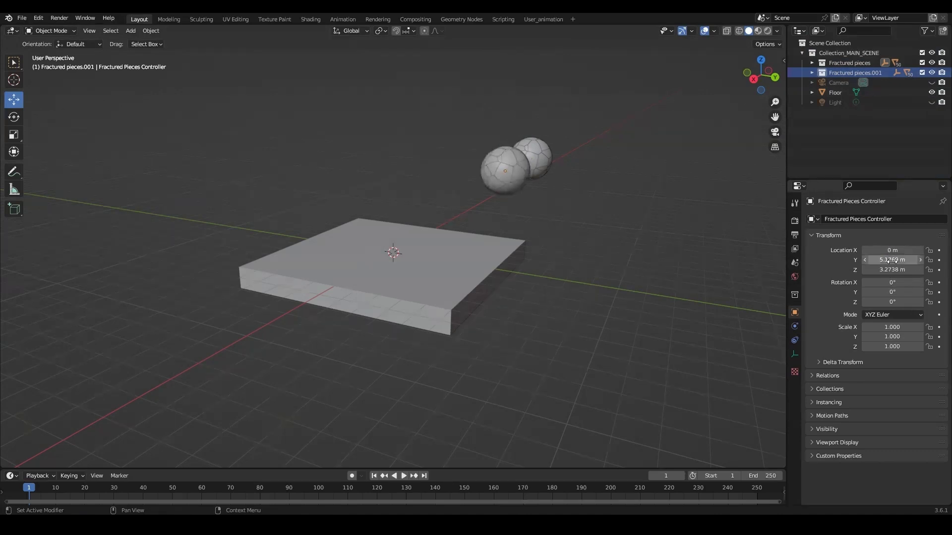
text(0)
key(Return)
drag(891, 270, 893, 271)
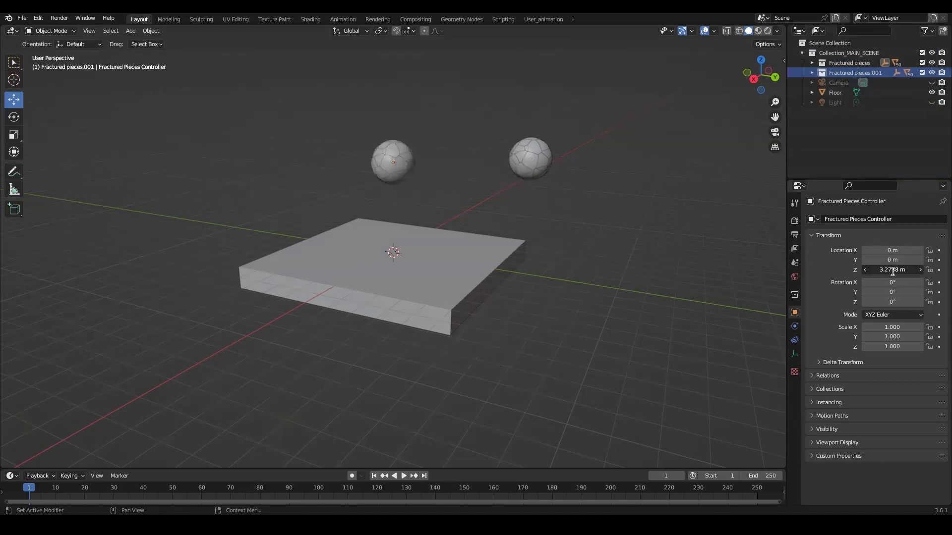
key(Return)
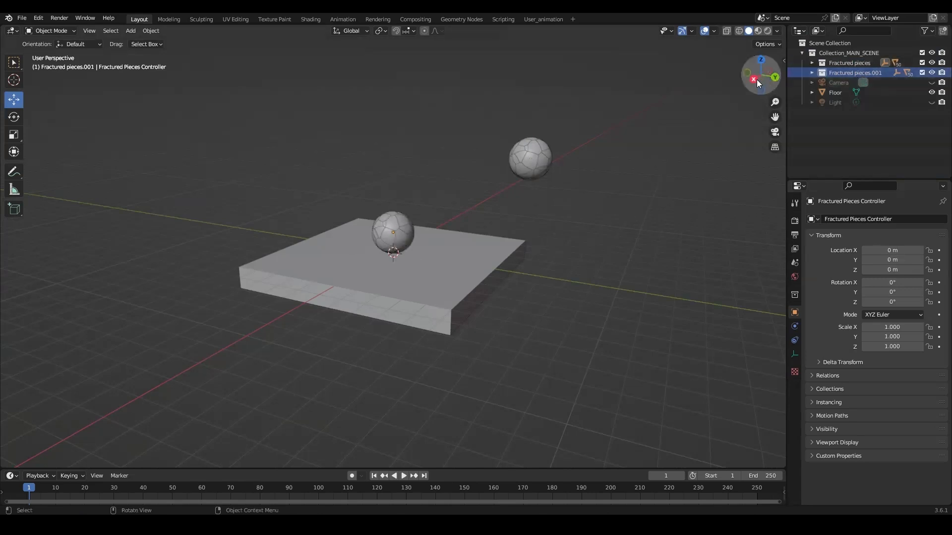
Step: Select Fractured Pieces Controller.001 in the Fractured pieces.001 collection and set its X, Y and Z location to 0 m
drag(757, 83, 750, 89)
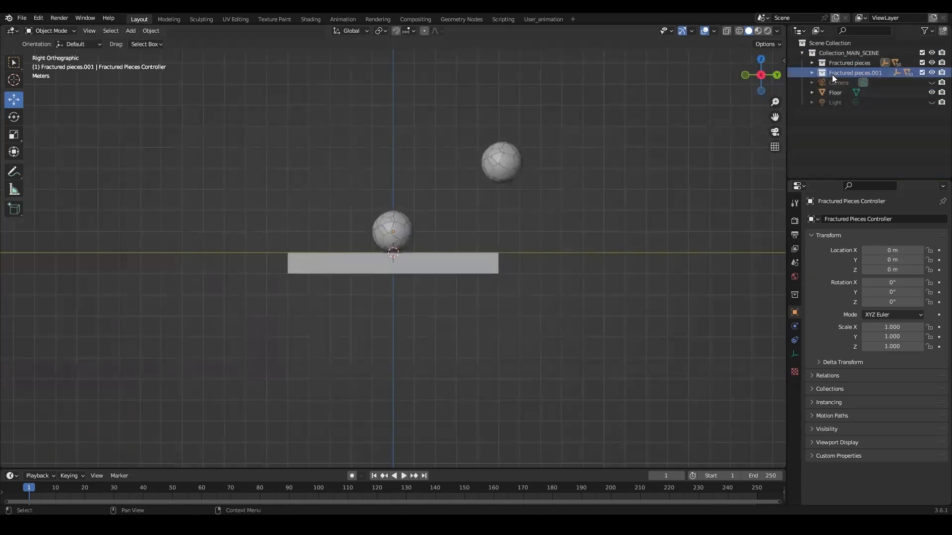
click(811, 72)
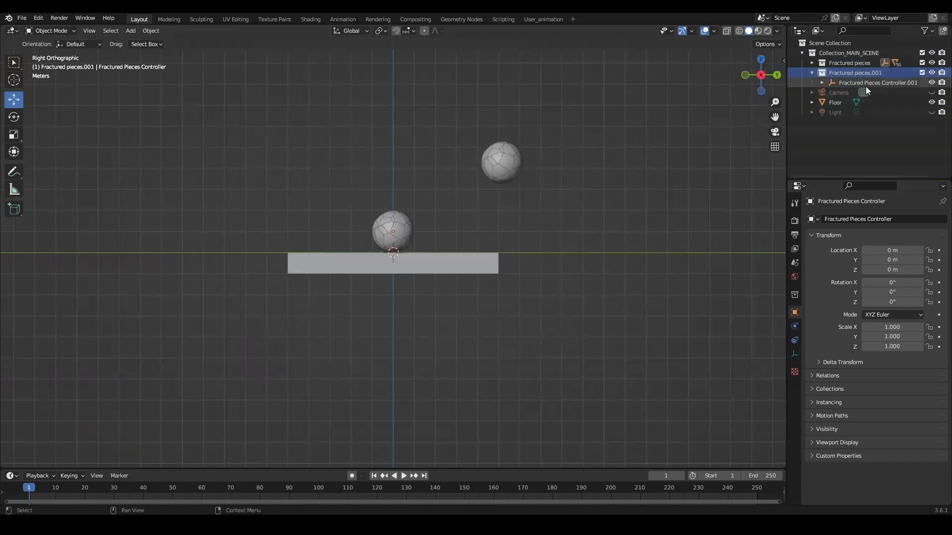
click(868, 83)
click(812, 72)
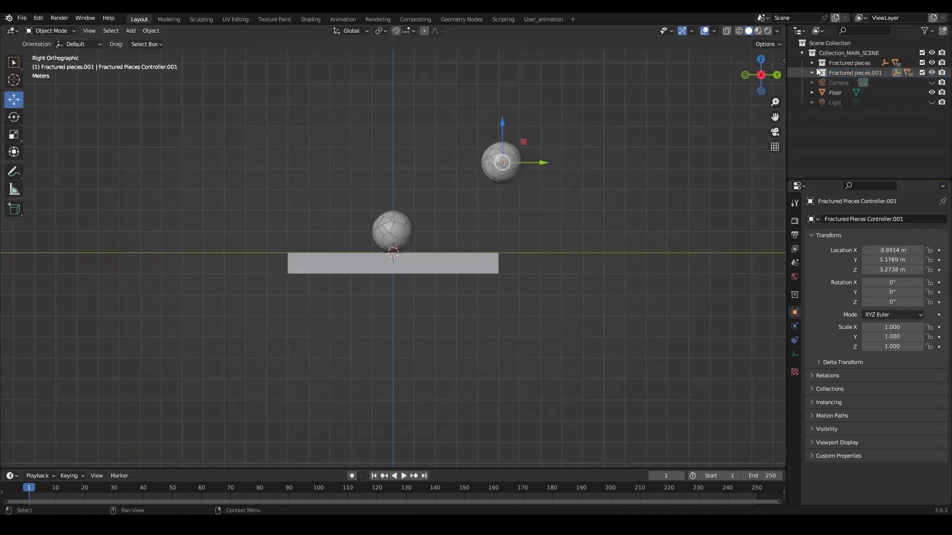
click(811, 72)
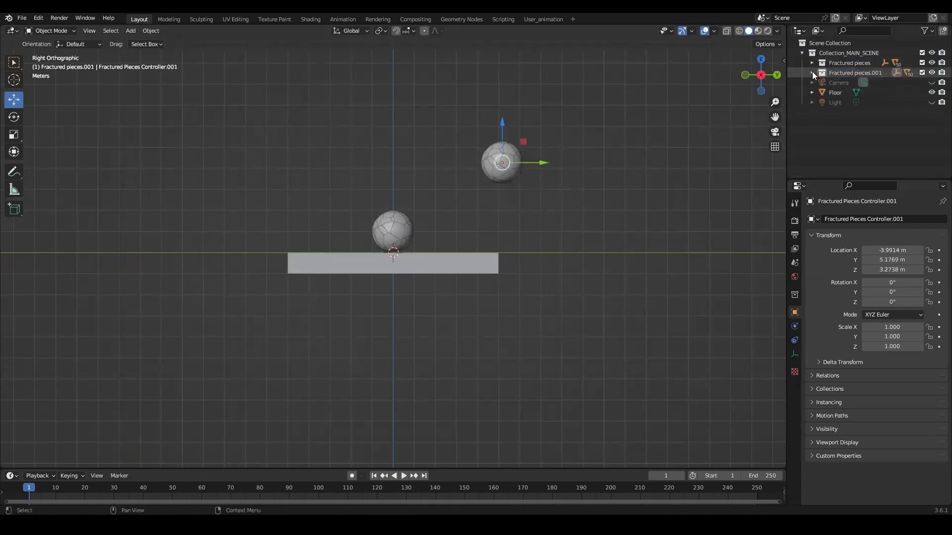
click(896, 250)
text(0)
key(Return)
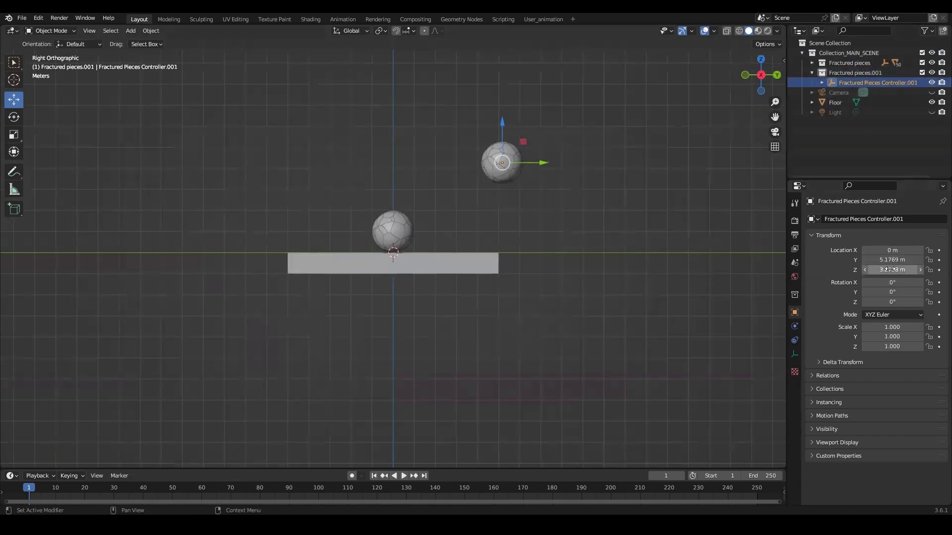
text(0)
key(Return)
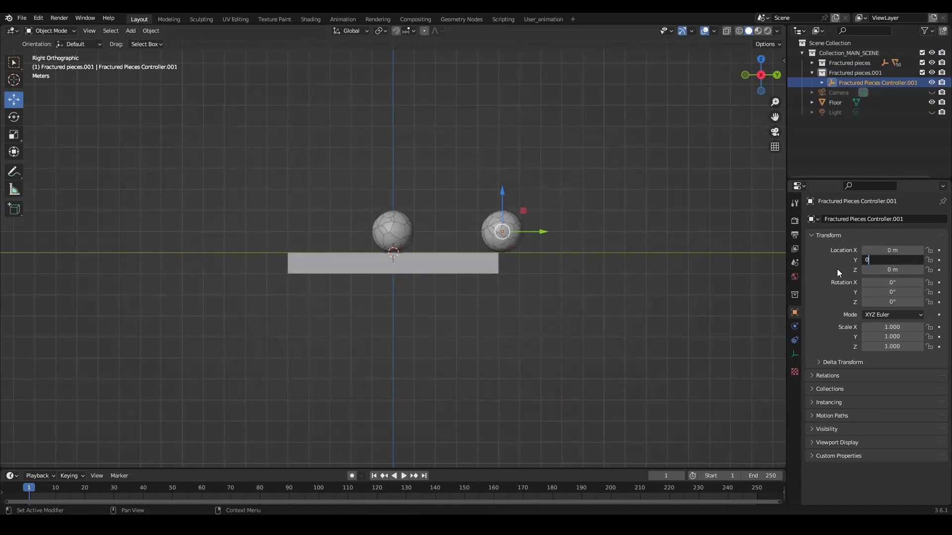
text(0)
key(Return)
Step: Move Fractured Pieces Controller.001 to about -4.94 m in Y, at the floor's edge
click(843, 63)
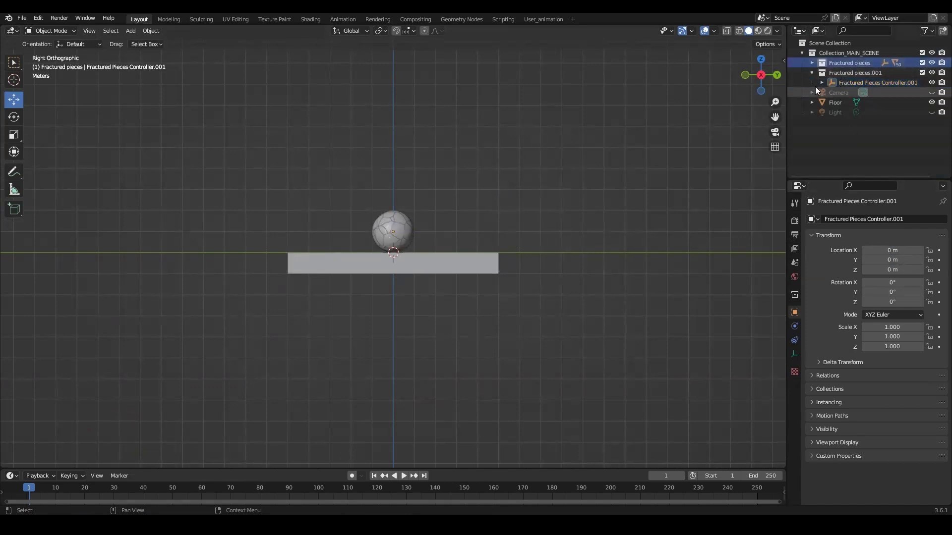
scroll(611, 145, down, 4)
scroll(611, 146, up, 5)
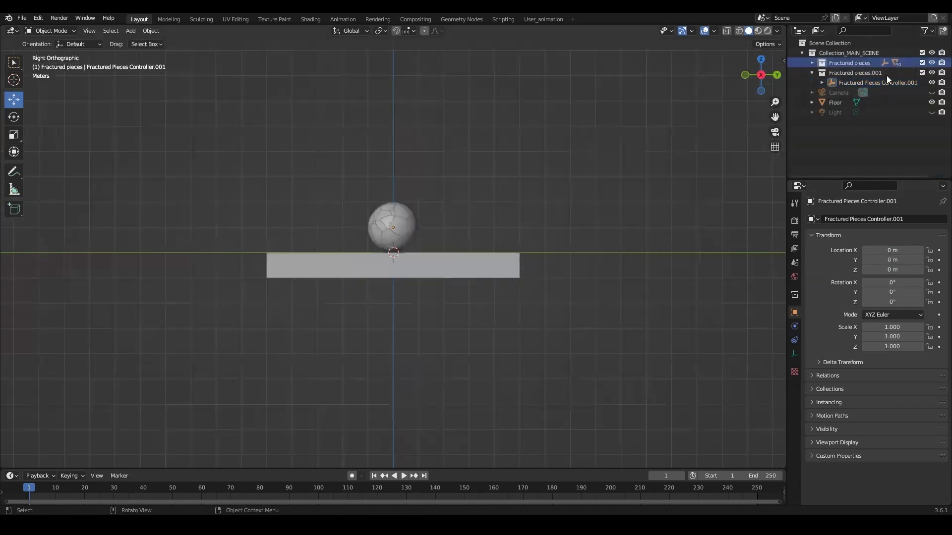
click(836, 81)
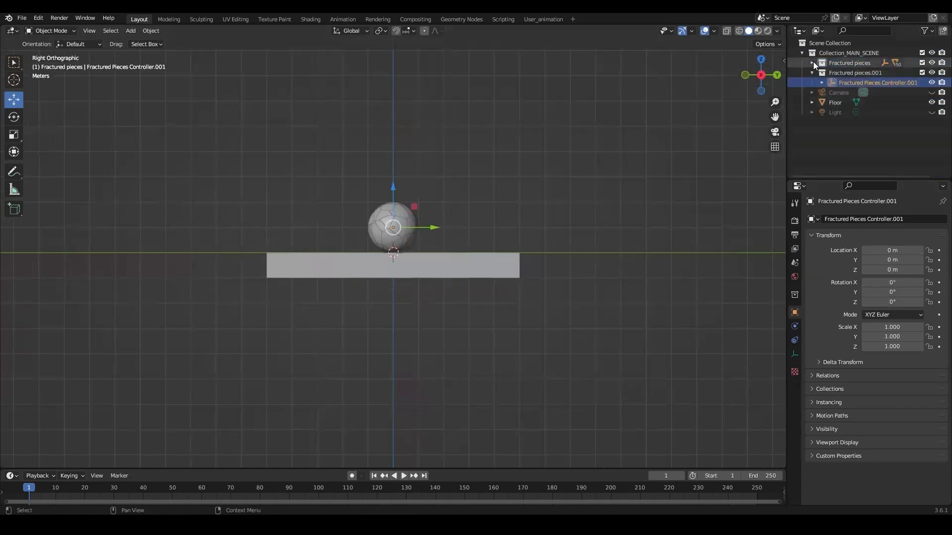
click(811, 63)
click(854, 72)
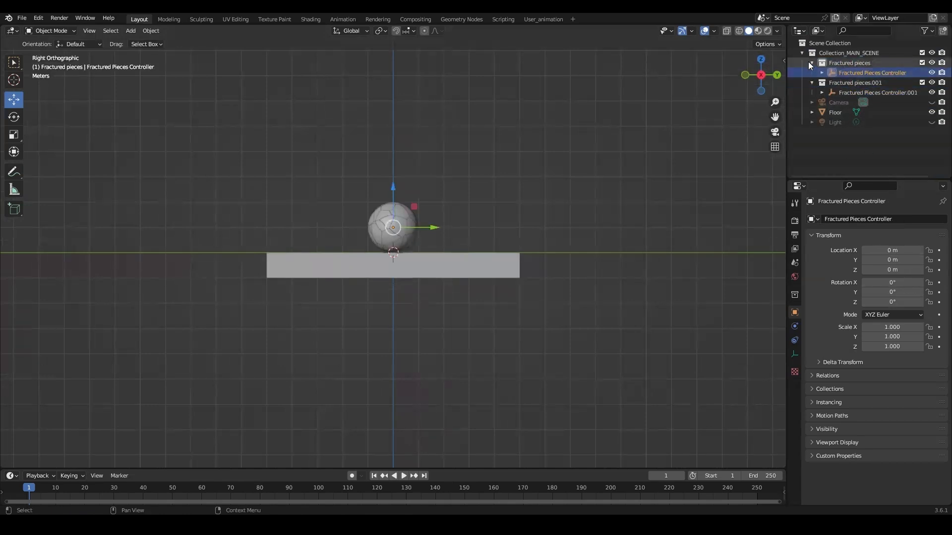
drag(807, 61, 811, 73)
click(869, 76)
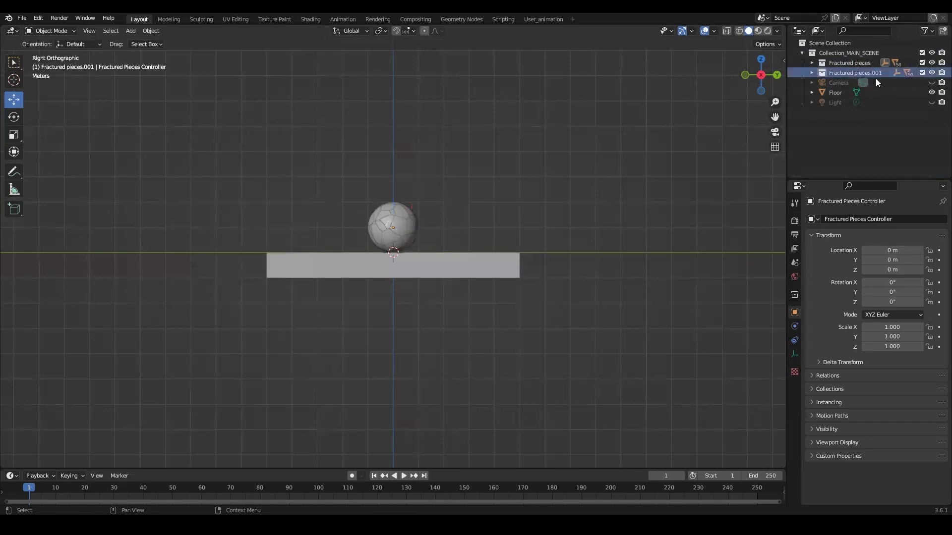
click(812, 73)
click(862, 83)
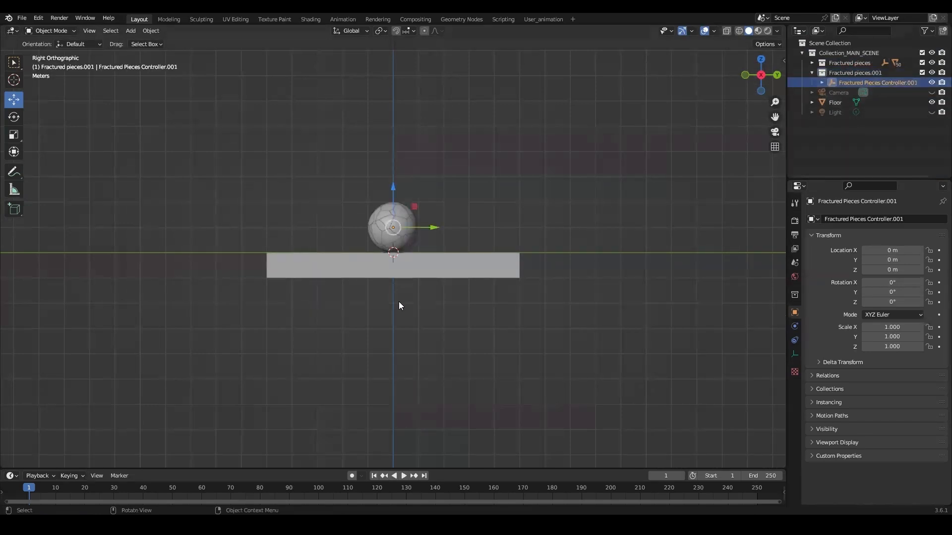
drag(392, 224, 268, 228)
Step: Move the original Fractured Pieces Controller to about 5.02 m in Y, above the floor's opposite edge
click(811, 62)
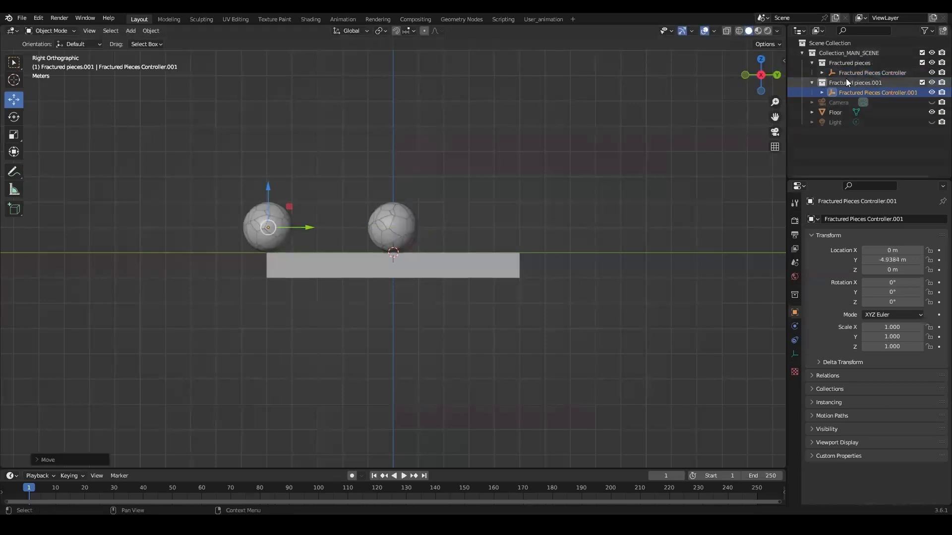
click(862, 73)
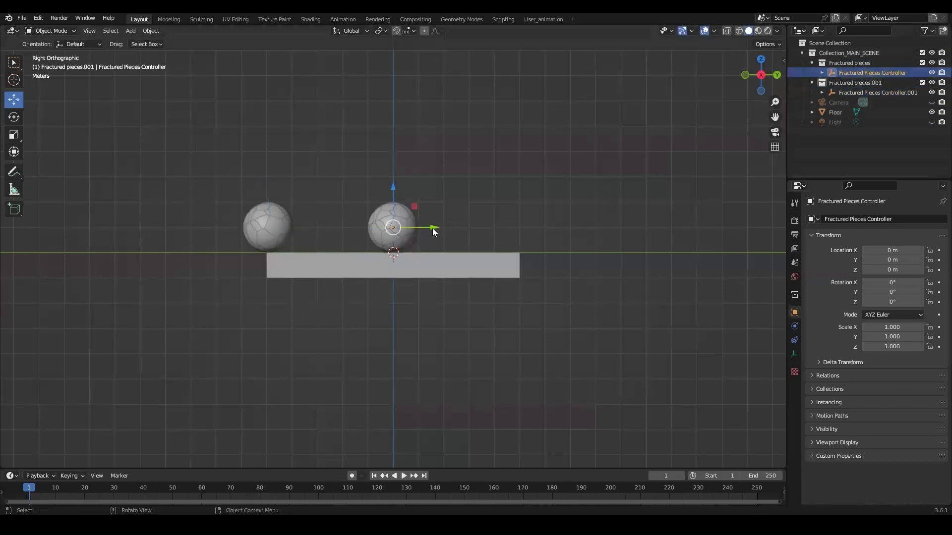
drag(432, 228, 559, 244)
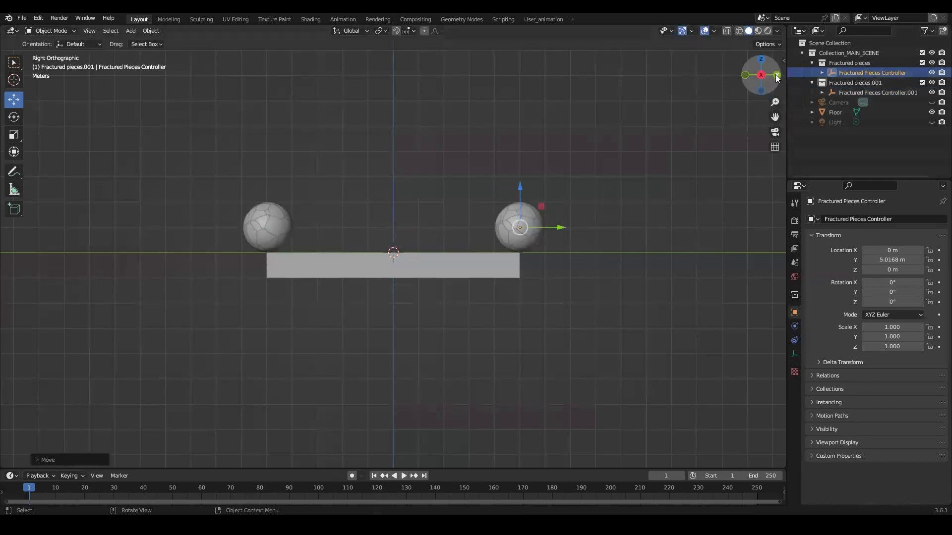
Step: Raise the Fractured Pieces Controller to about 5.22 m and Fractured Pieces Controller.001 to about 3.24 m in Z
drag(777, 78, 820, 70)
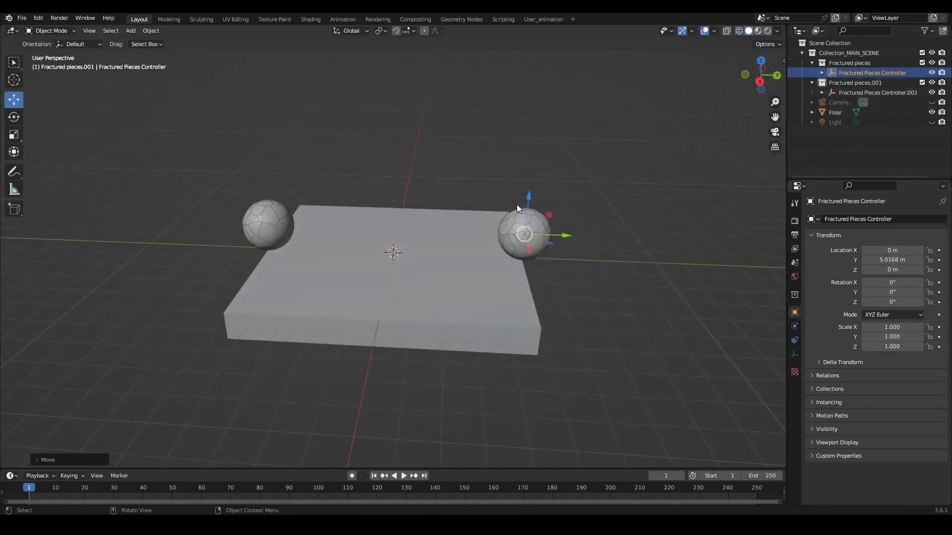
drag(525, 197, 541, 55)
click(877, 92)
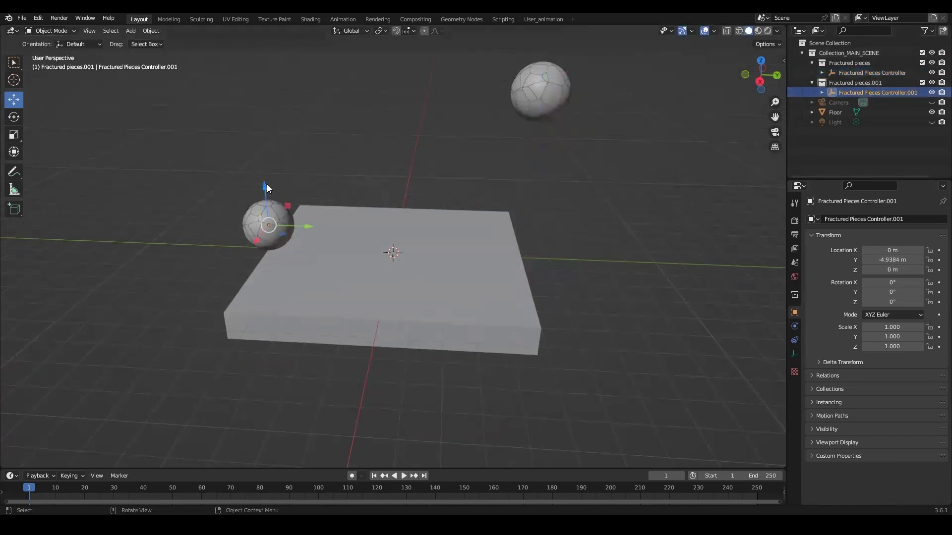
drag(267, 185, 278, 100)
Step: Play the simulation of both fractured spheres in the right orthographic view, then stop the playback
mouse_move(768, 76)
mouse_down()
mouse_move(795, 66)
mouse_move(757, 82)
mouse_move(767, 85)
mouse_up()
click(760, 77)
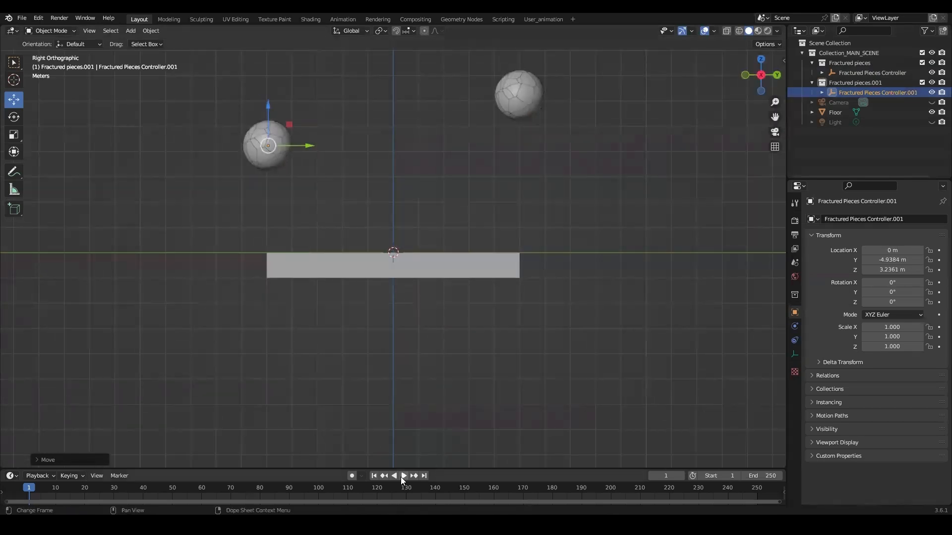
click(403, 476)
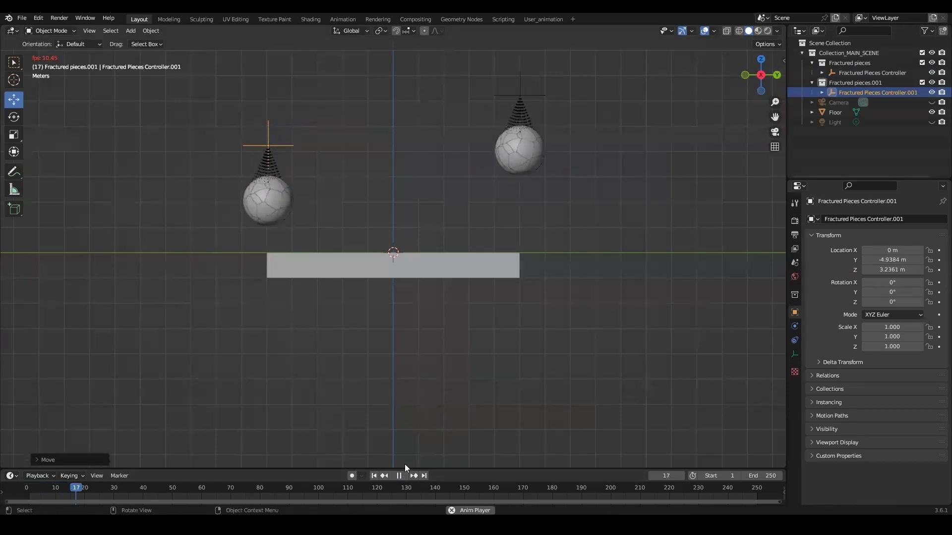
click(374, 477)
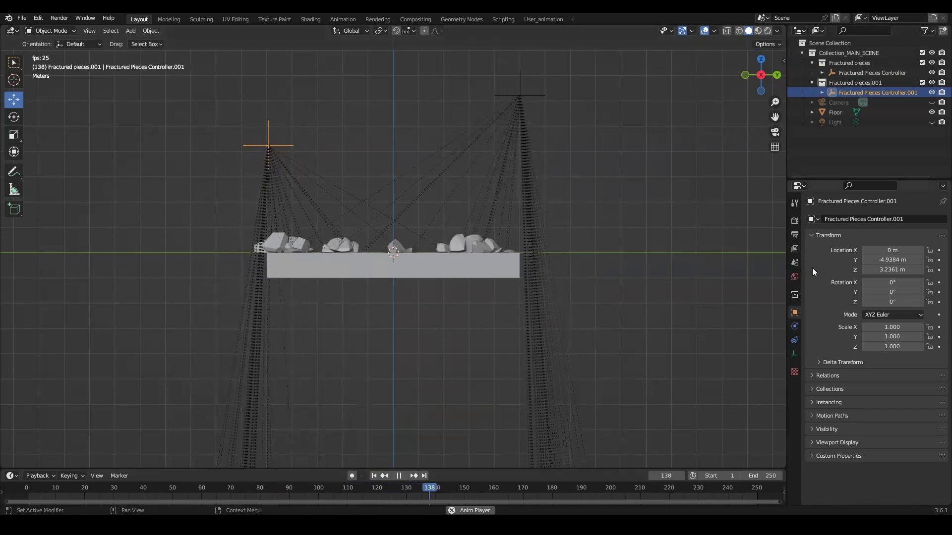
click(398, 476)
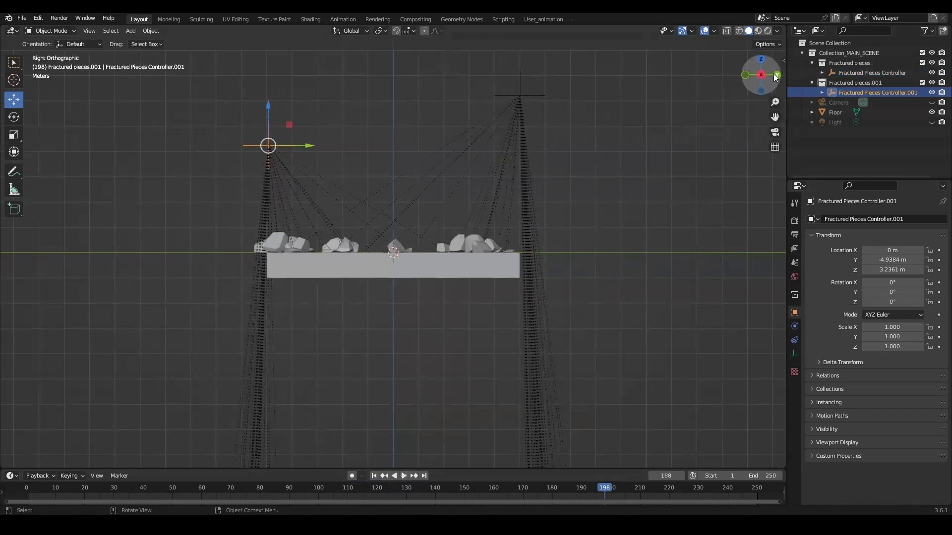
Step: Collapse the Fractured pieces and Fractured pieces.001 collections and rewind the timeline to frame 1
drag(776, 77, 782, 52)
scroll(647, 151, down, 4)
click(811, 62)
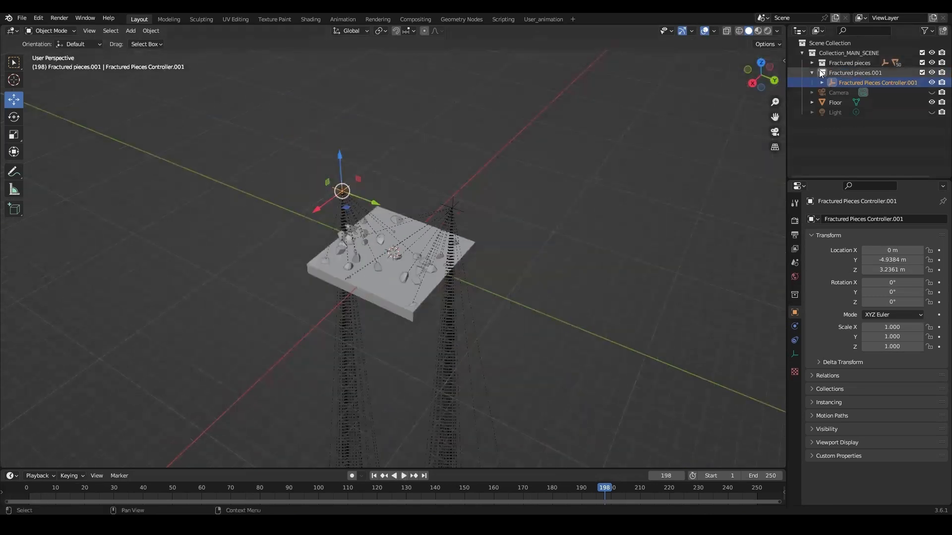
click(812, 73)
click(849, 74)
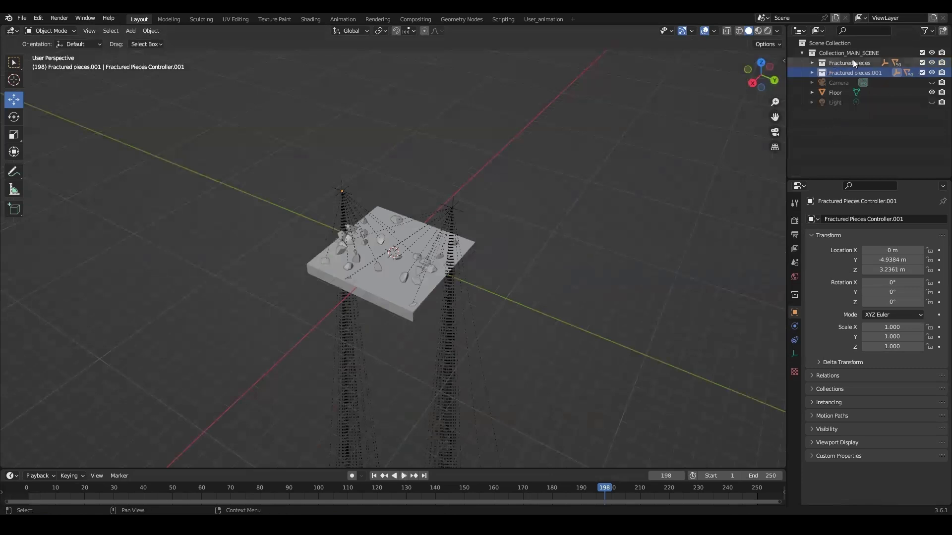
click(375, 476)
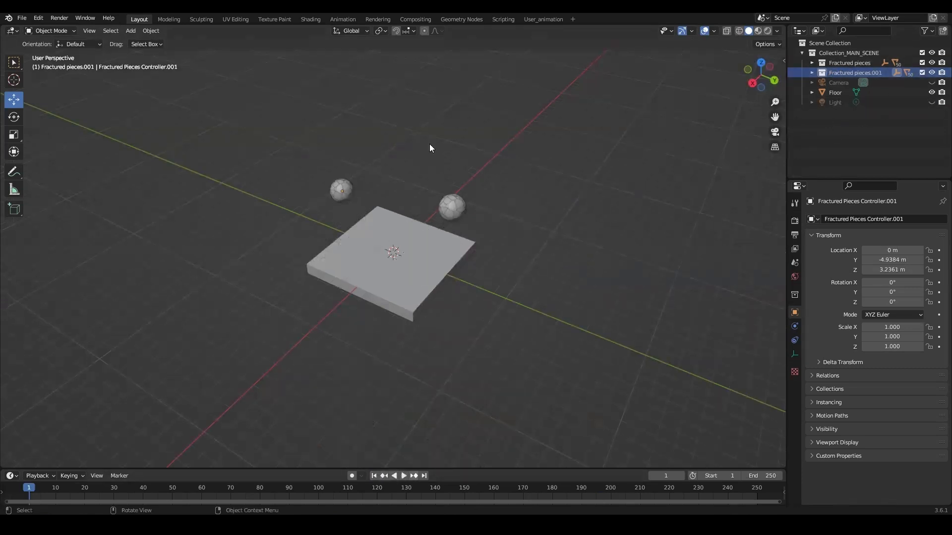
Step: Select both fractured pieces controllers and set Fractured Pieces Controller.001's Y and Z location to 0 m
ctrl+click(844, 62)
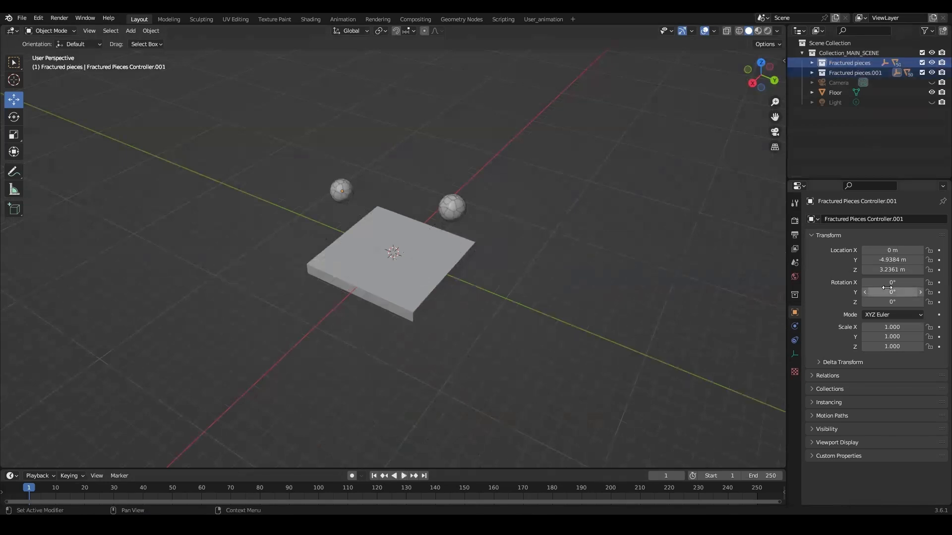
click(892, 251)
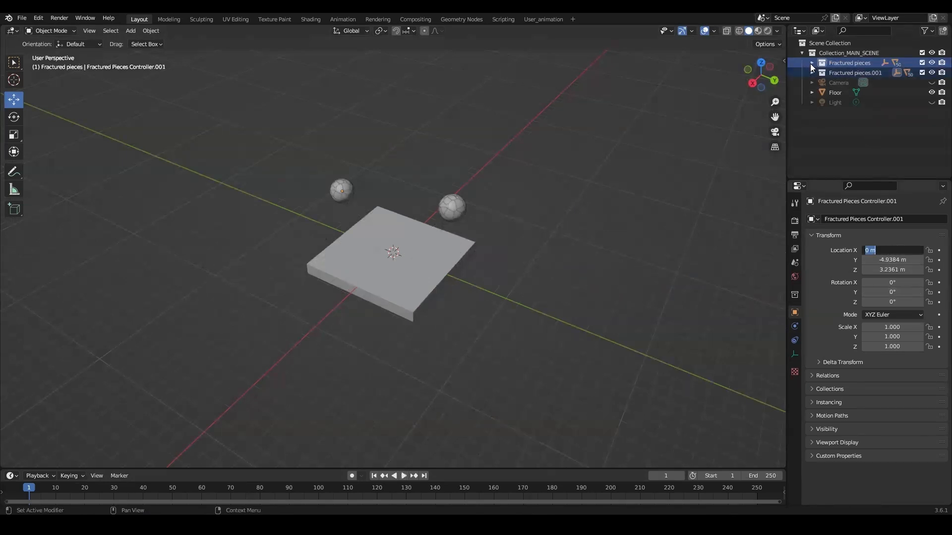
click(812, 63)
click(811, 82)
click(861, 73)
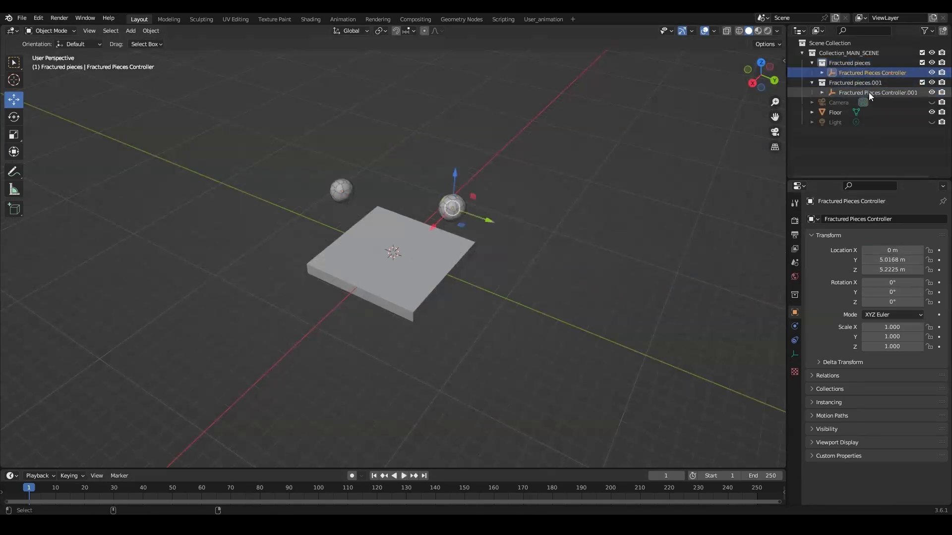
ctrl+click(869, 92)
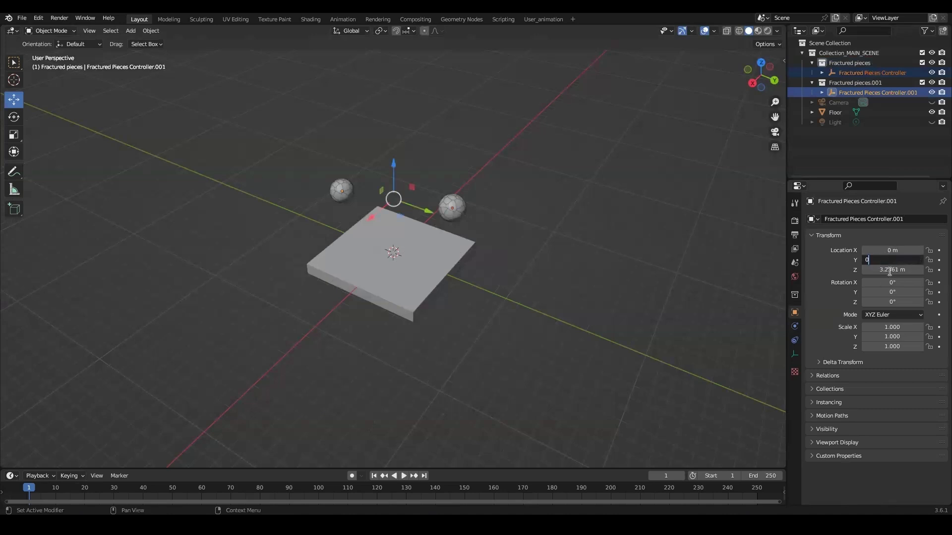
text(0)
key(Return)
click(892, 270)
text(0)
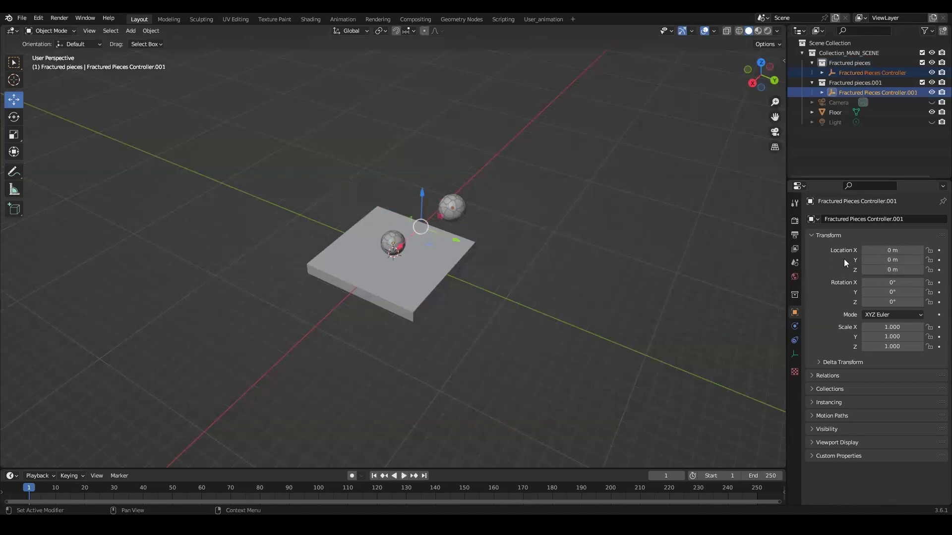
key(Return)
Step: Copy the Fractured pieces collection, paste it into Collection_MAIN_SCENE, and collapse the fractured pieces collections
click(808, 62)
click(810, 73)
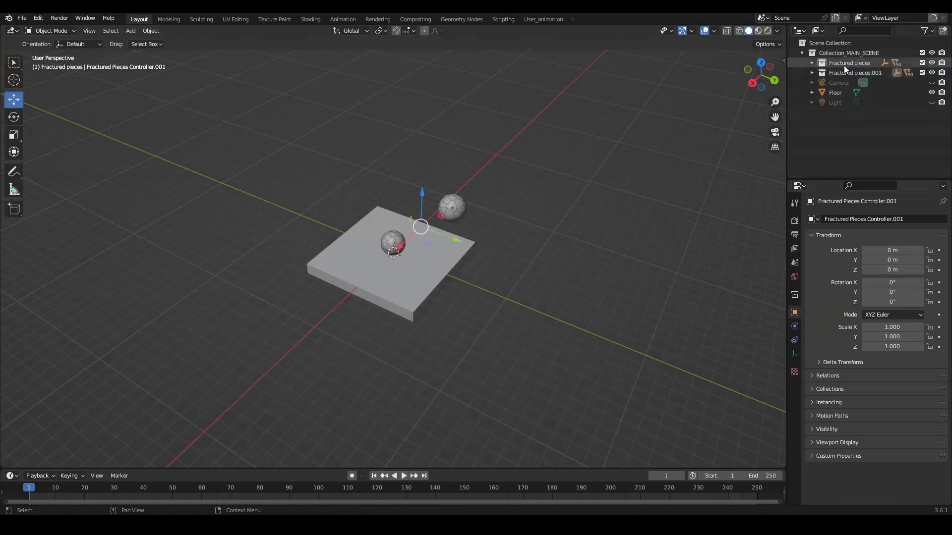
right_click(854, 65)
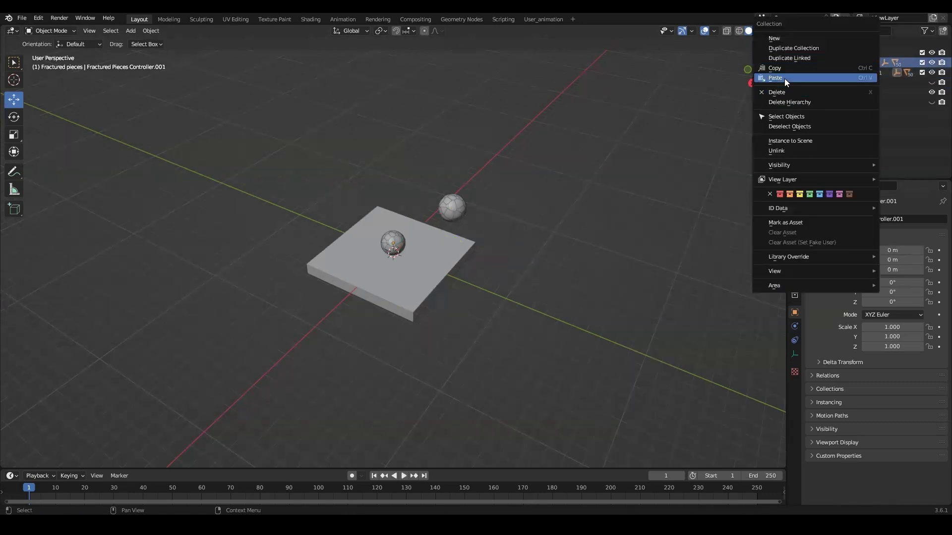
click(788, 68)
right_click(857, 52)
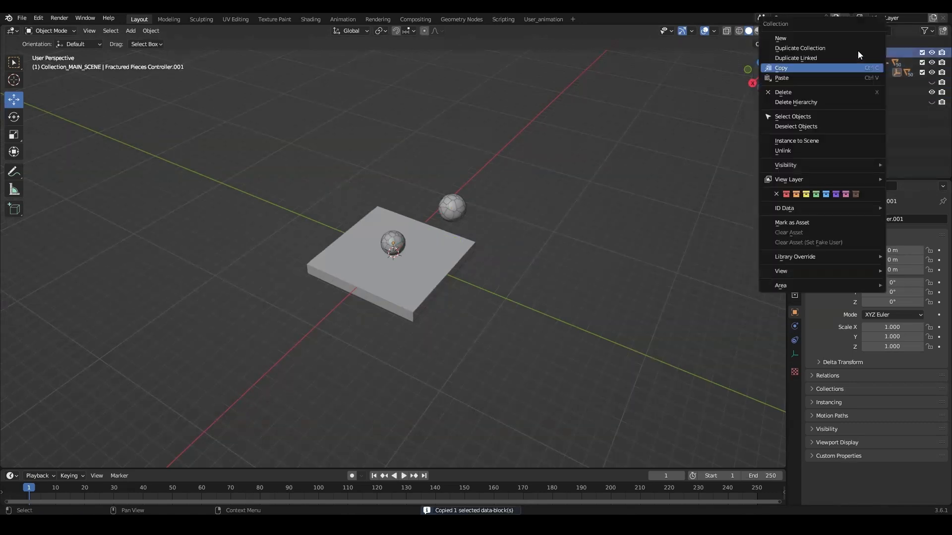
click(794, 78)
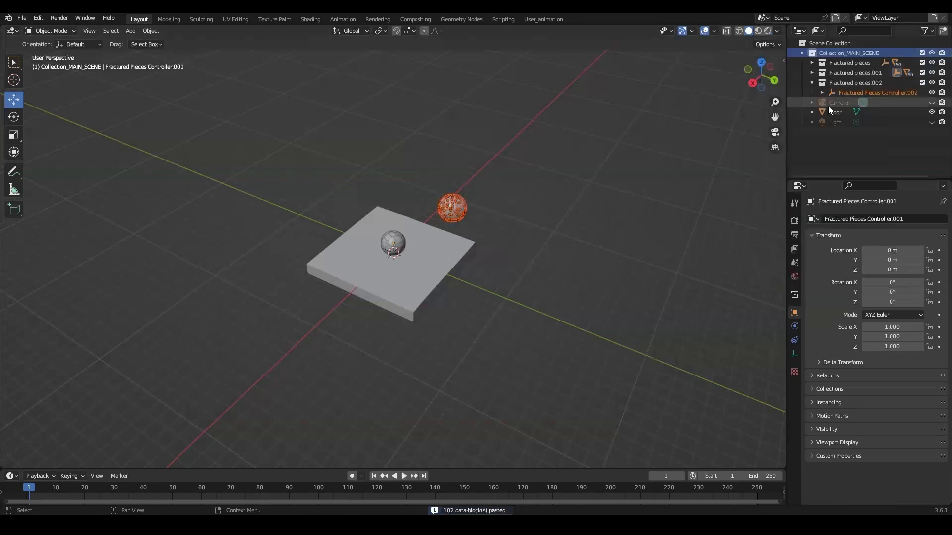
click(812, 83)
click(855, 80)
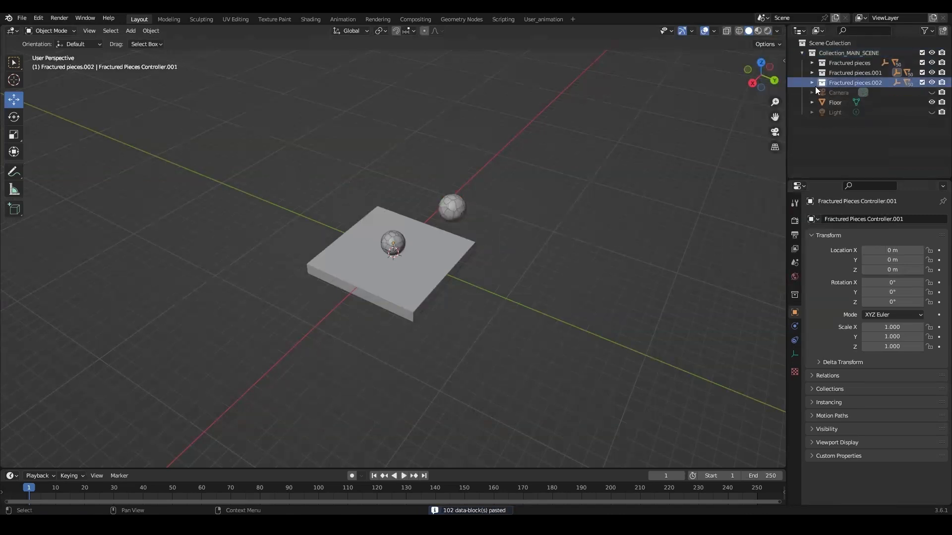
Step: Set the location of Fractured Pieces Controller.002 to 0 m in Z and Y
click(812, 83)
click(854, 93)
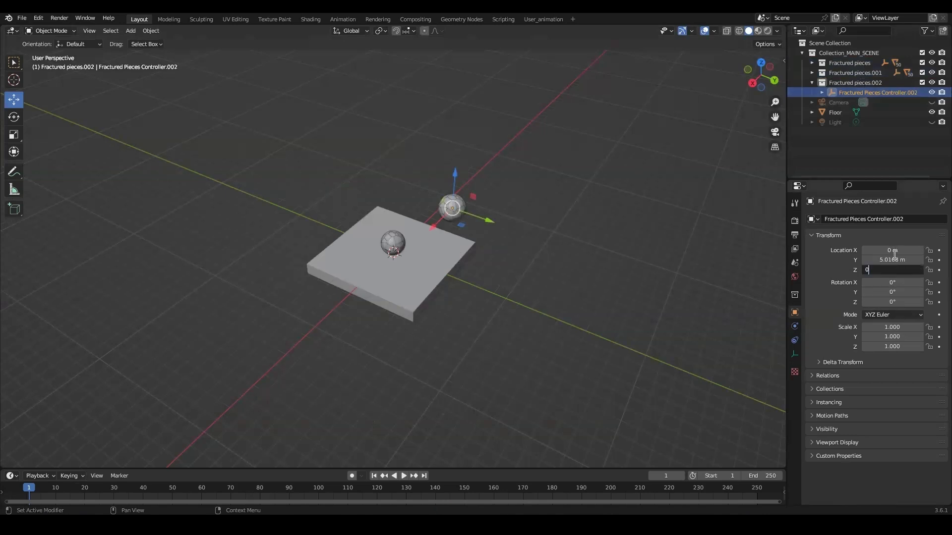
text(0)
key(Return)
text(0)
key(Return)
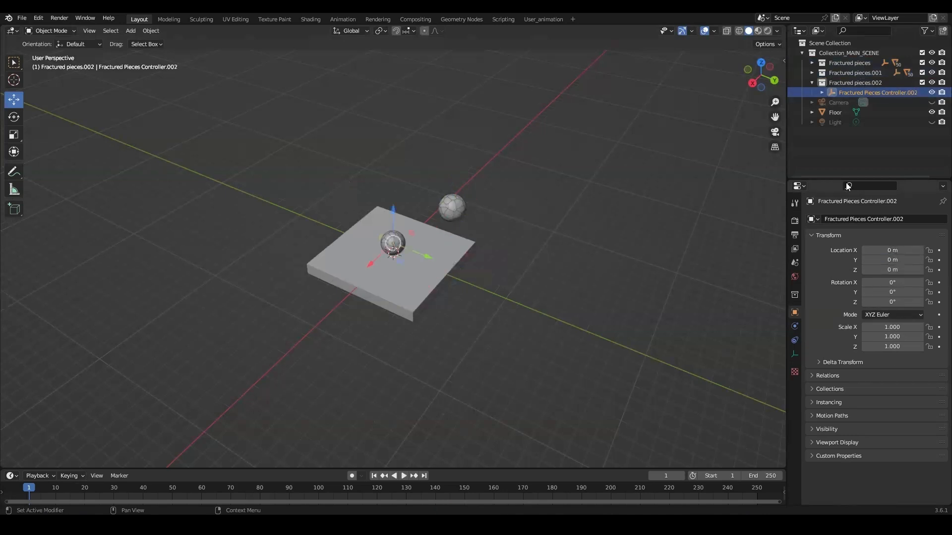
Step: Expand the original Fractured pieces collection and set its controller's Z and Y location to 0 m
click(841, 72)
click(842, 62)
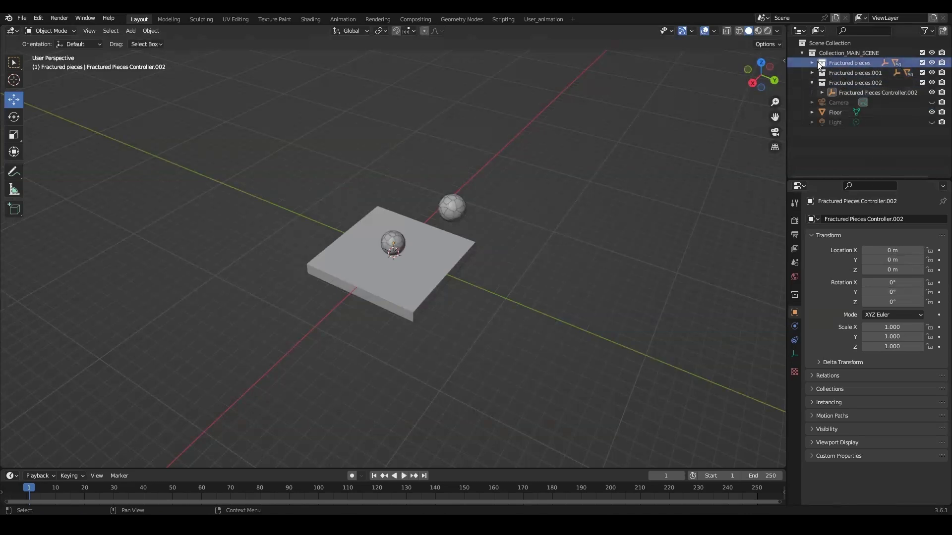
click(811, 63)
click(848, 73)
click(892, 267)
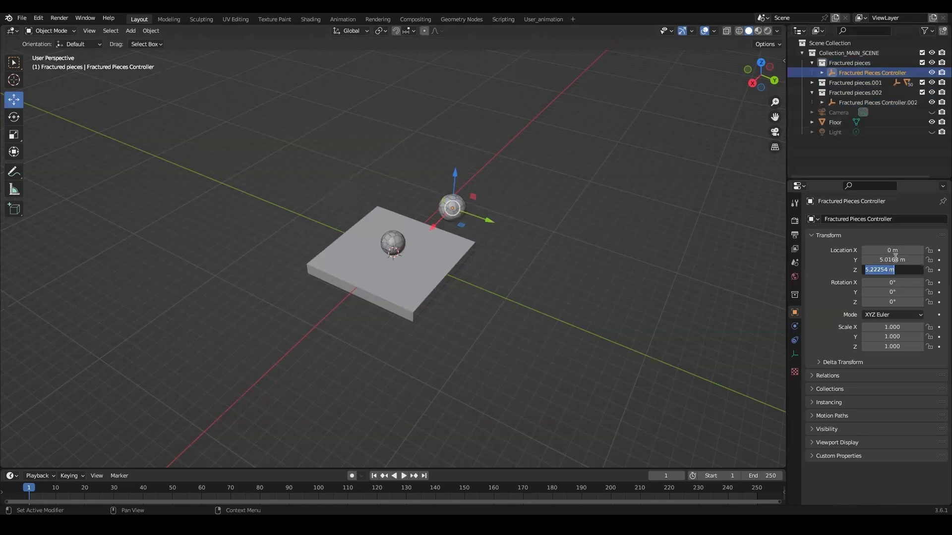
text(0)
key(Return)
click(892, 259)
text(0)
key(Return)
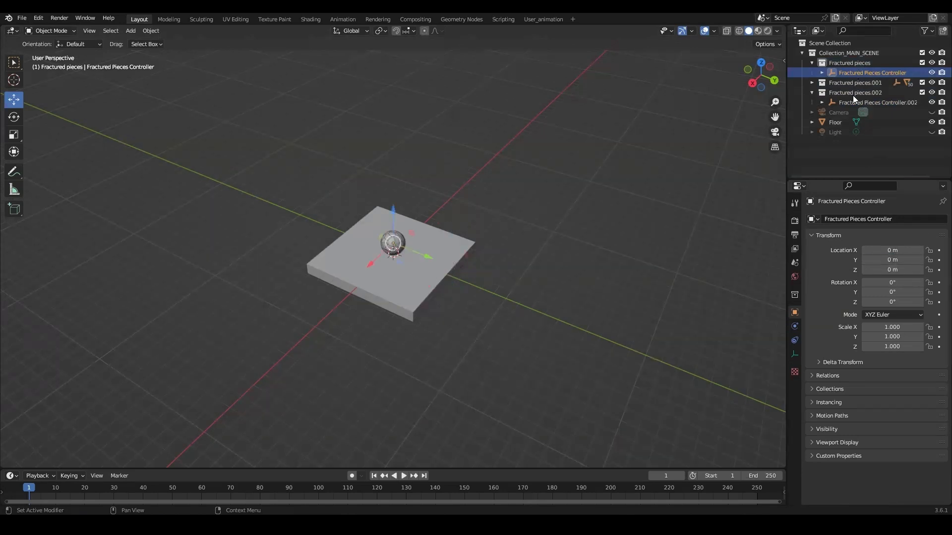
Step: Check the location values of Fractured Pieces Controller.001, and collapse all three fractured pieces collections
click(812, 82)
click(858, 93)
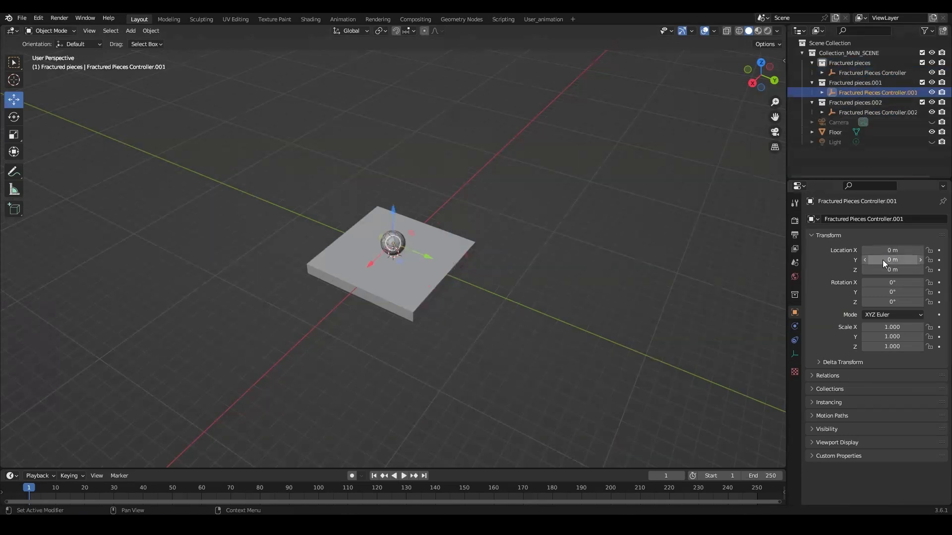
click(812, 63)
click(811, 73)
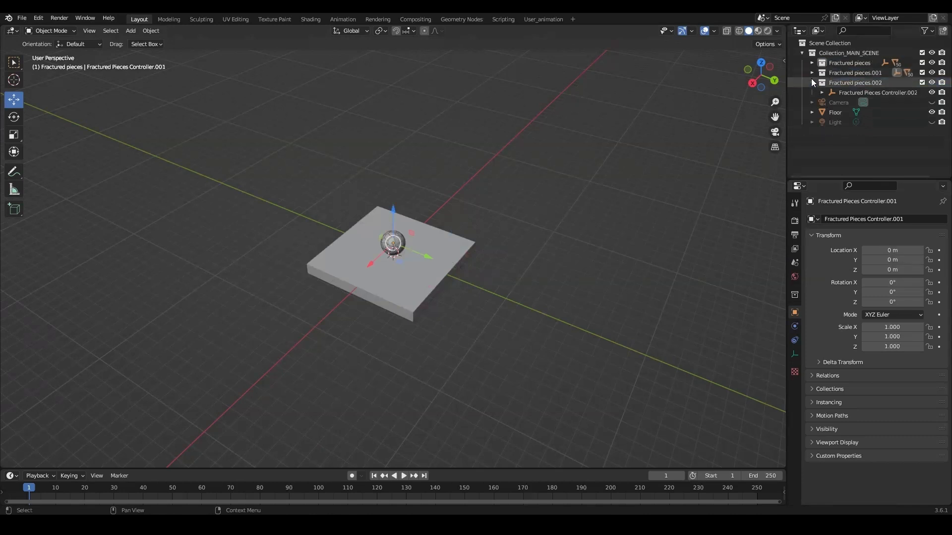
click(811, 83)
click(833, 83)
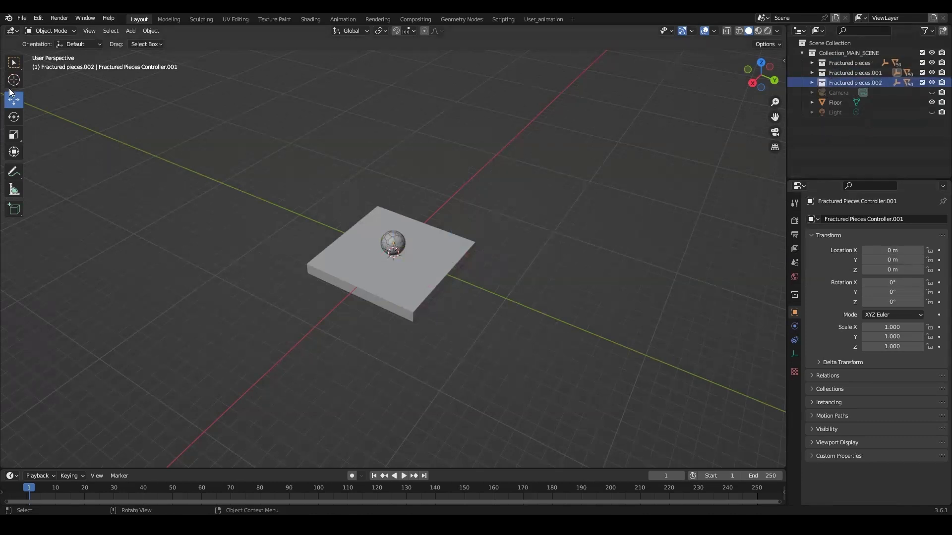
Step: Move Fractured Pieces Controller.002 in the YZ plane to about 4.65 m in Y and 9.02 m in Z
click(812, 83)
click(852, 95)
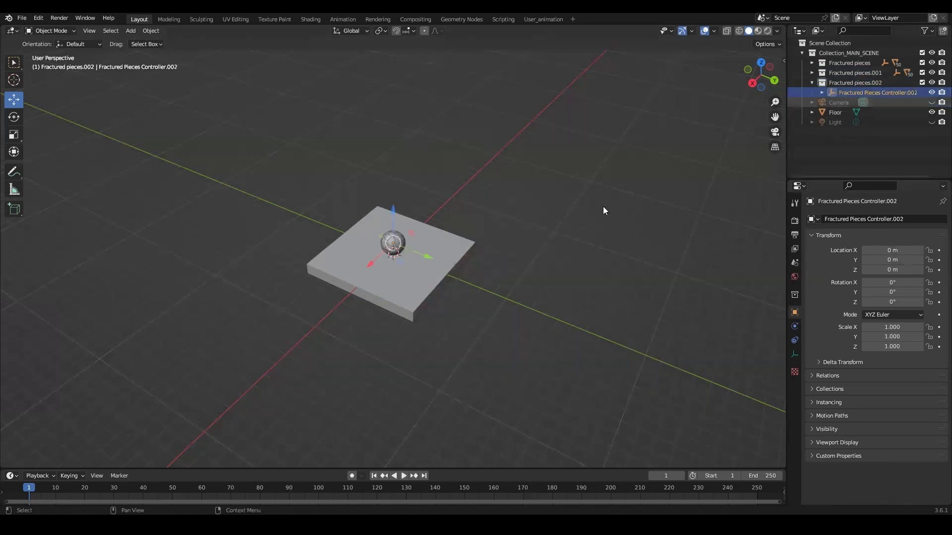
drag(428, 257, 461, 126)
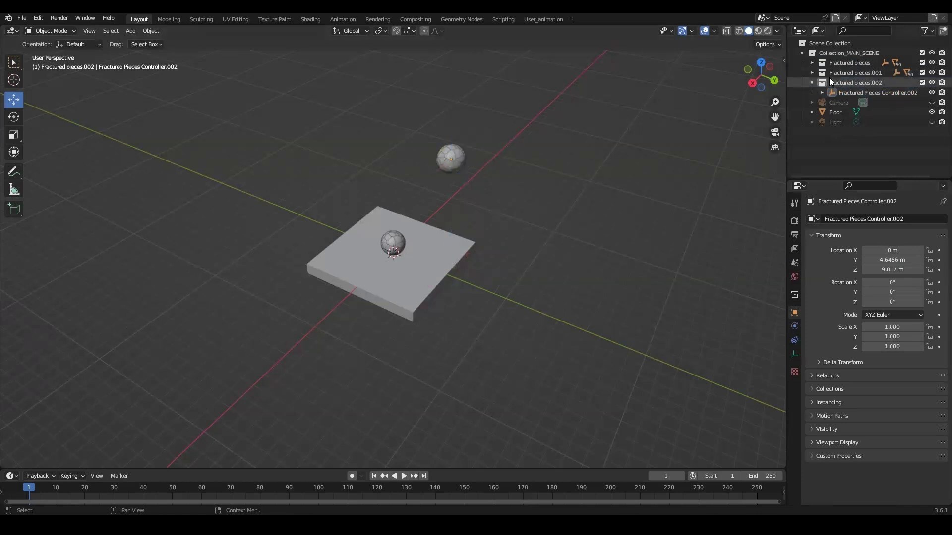
Step: Move Fractured Pieces Controller.001 to about 4.03 m along X and 5.98 m along Z
click(809, 72)
click(811, 73)
click(843, 83)
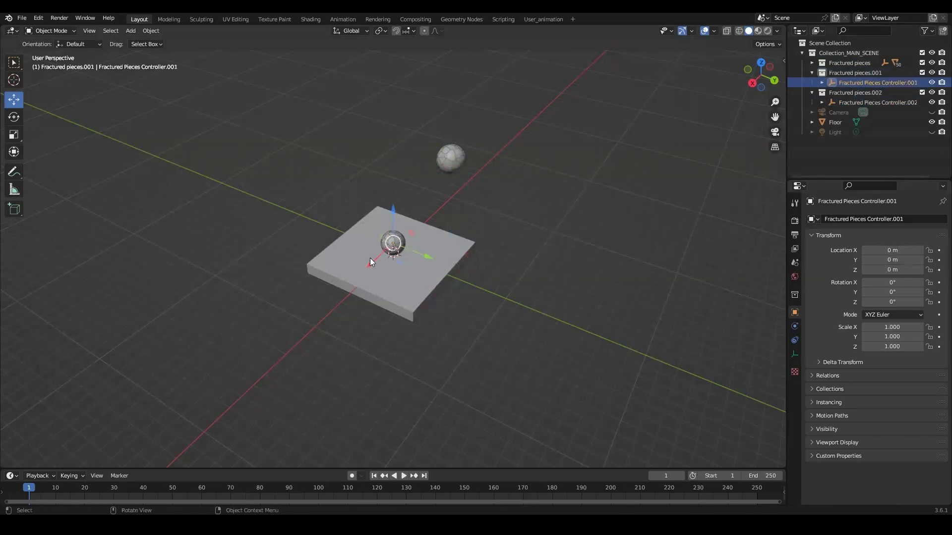
key(g)
drag(371, 265, 342, 292)
drag(364, 234, 360, 167)
click(858, 72)
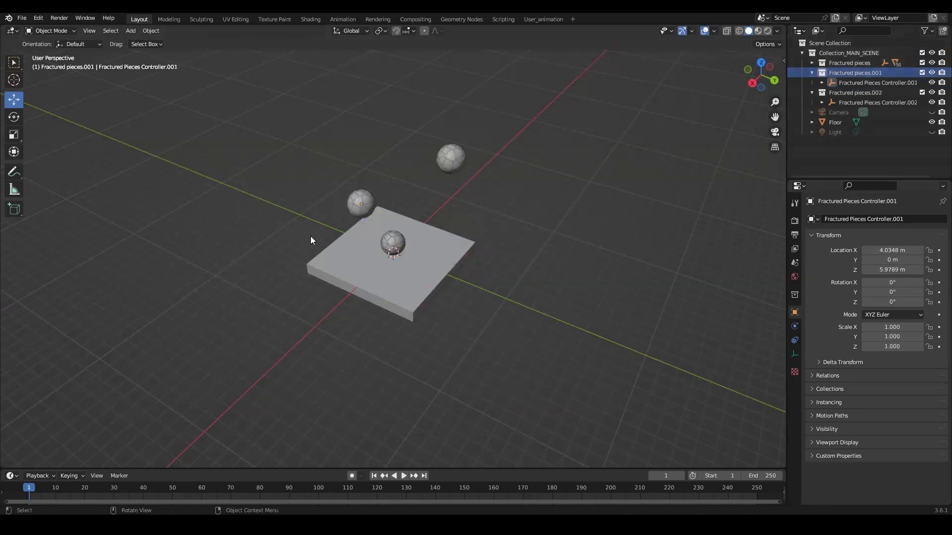
Step: Raise the original Fractured Pieces Controller to about 7.16 m in Z
click(811, 63)
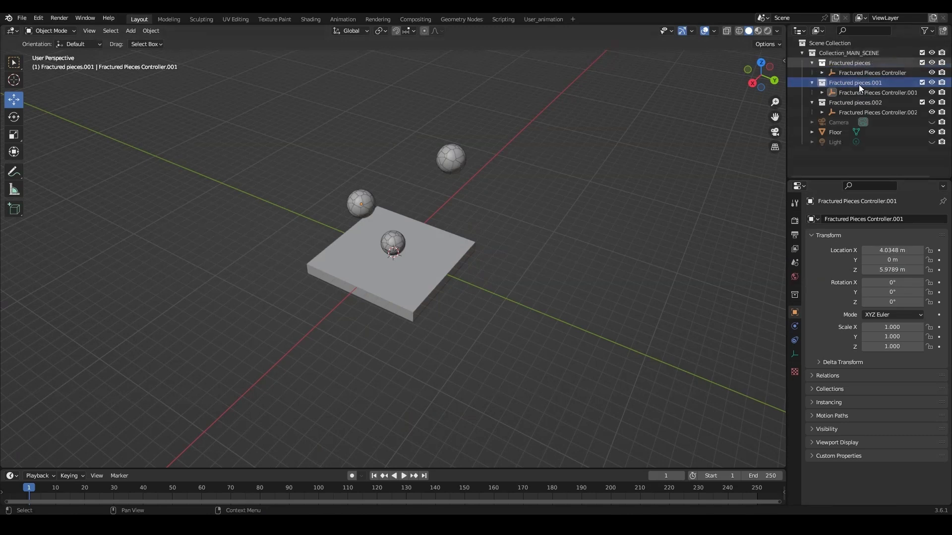
click(868, 74)
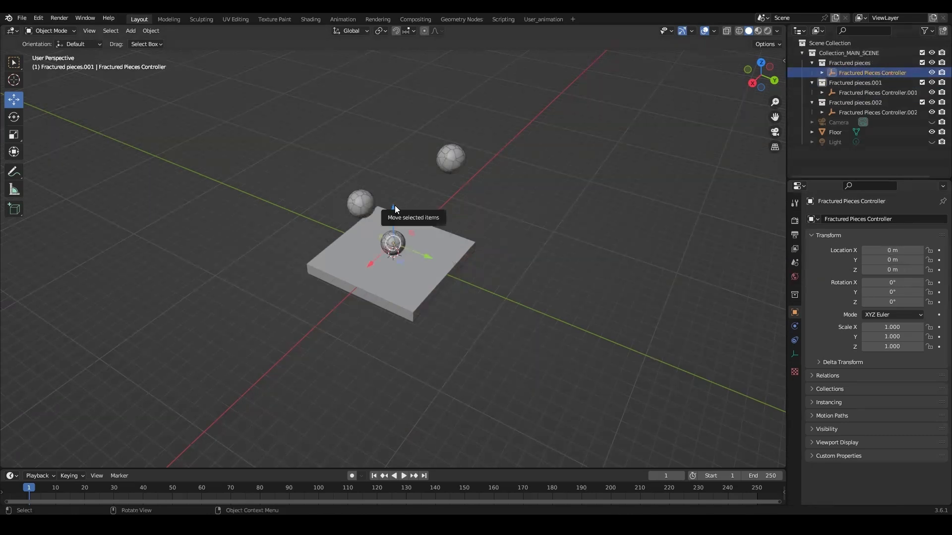
drag(395, 206, 395, 124)
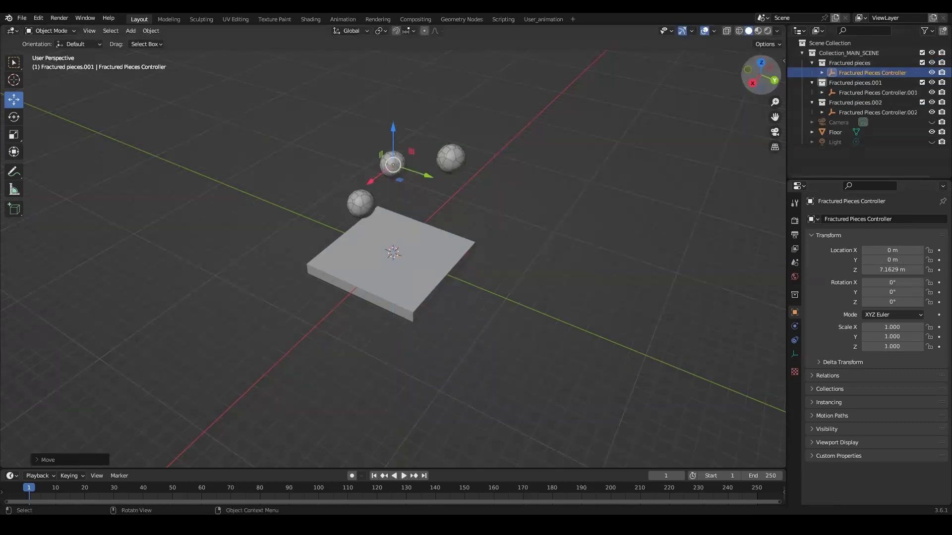
Step: Play the simulation of the three fractured spheres and view the breaking pieces from different angles
drag(761, 74, 741, 62)
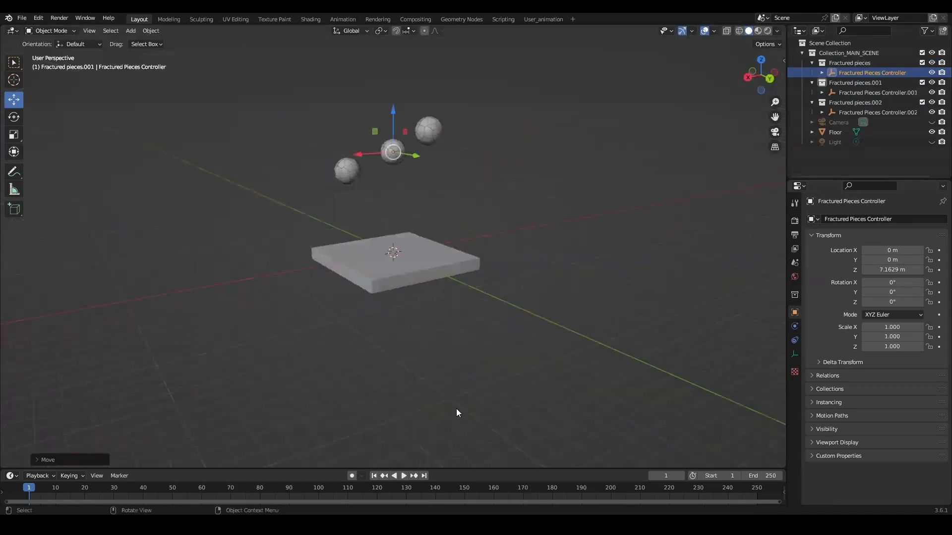
click(404, 475)
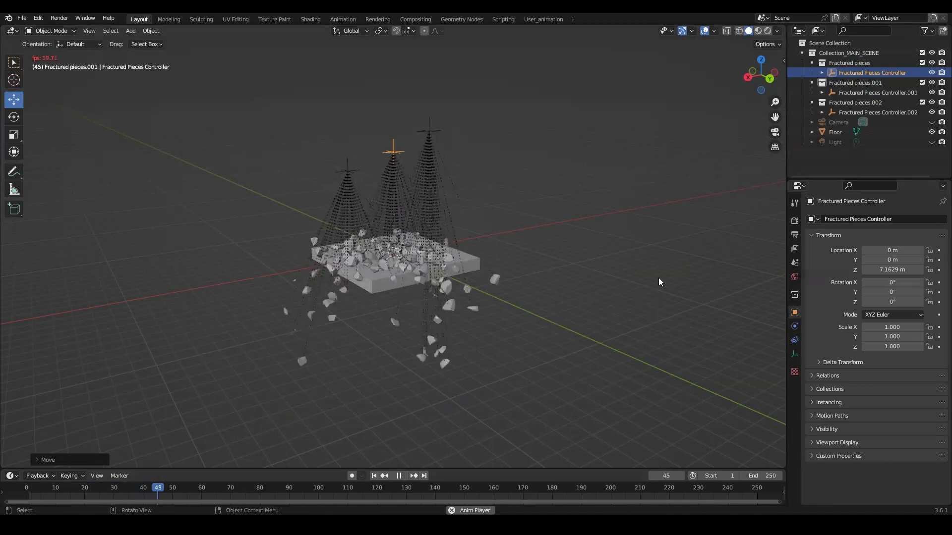
drag(767, 77, 595, 144)
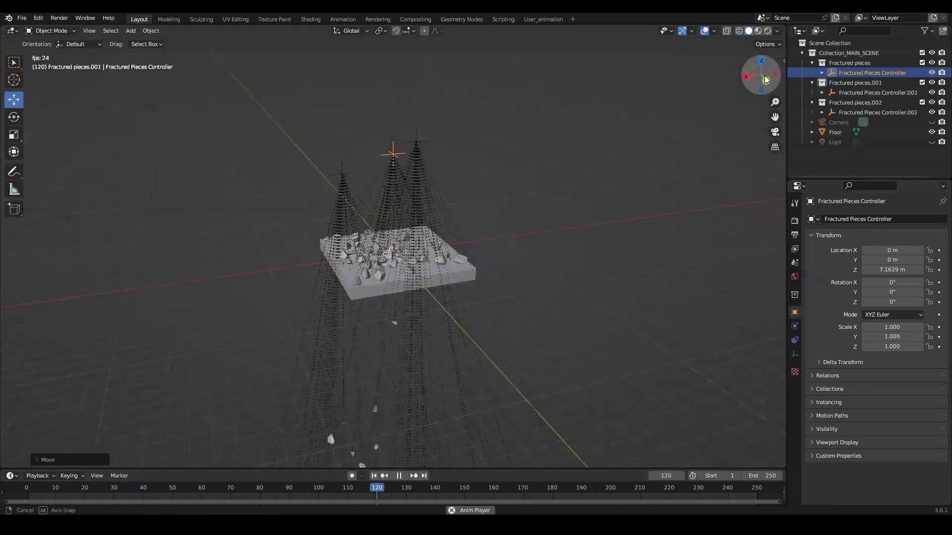
Step: Expand the three fractured pieces collections and select all three controller empties together
click(812, 63)
click(812, 73)
click(811, 83)
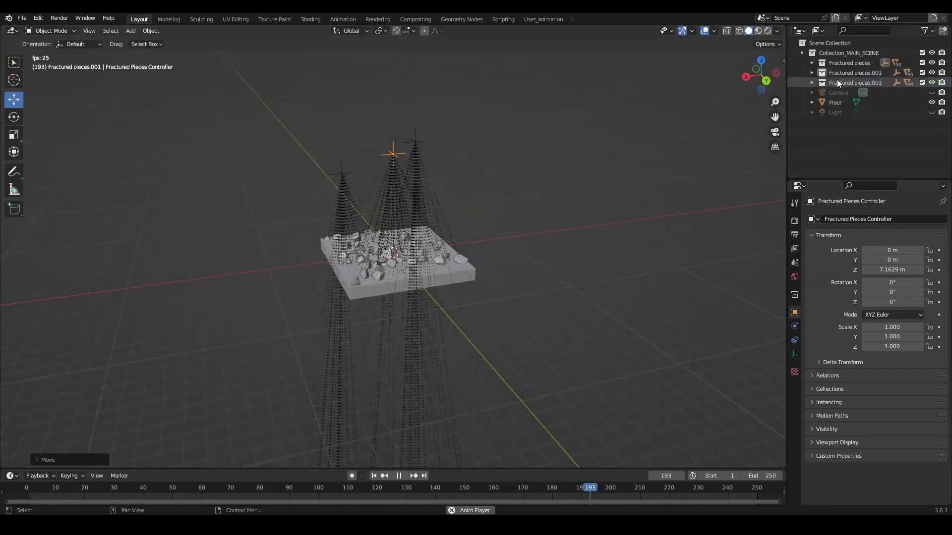
click(835, 73)
click(812, 73)
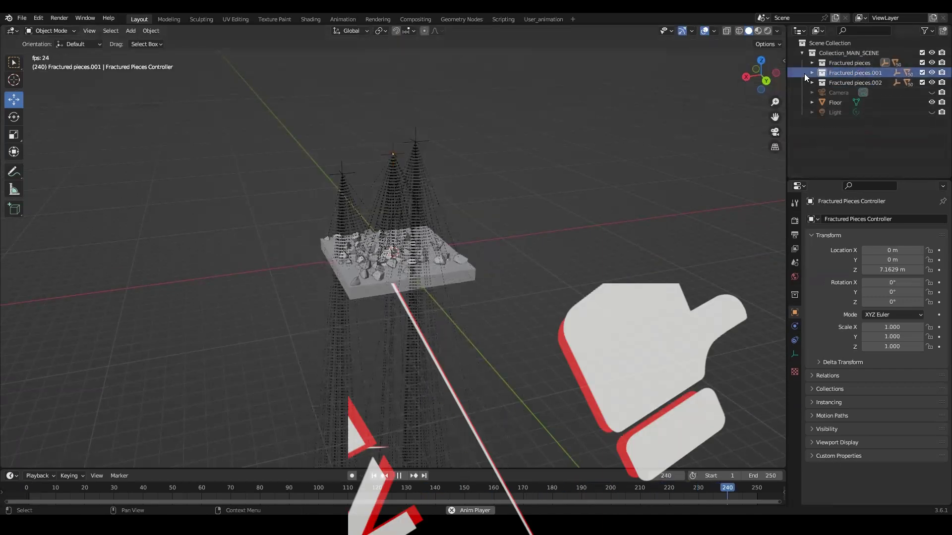
click(811, 92)
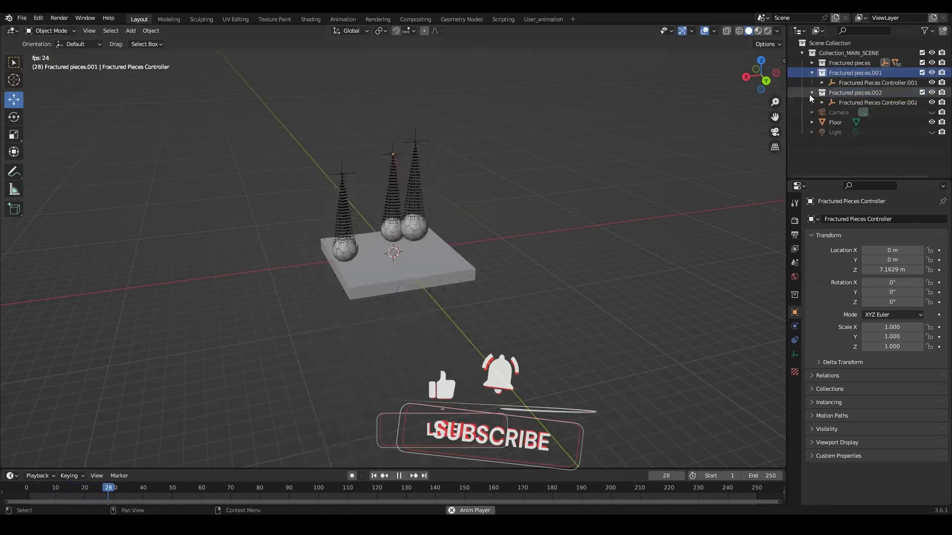
click(840, 103)
click(811, 63)
click(864, 74)
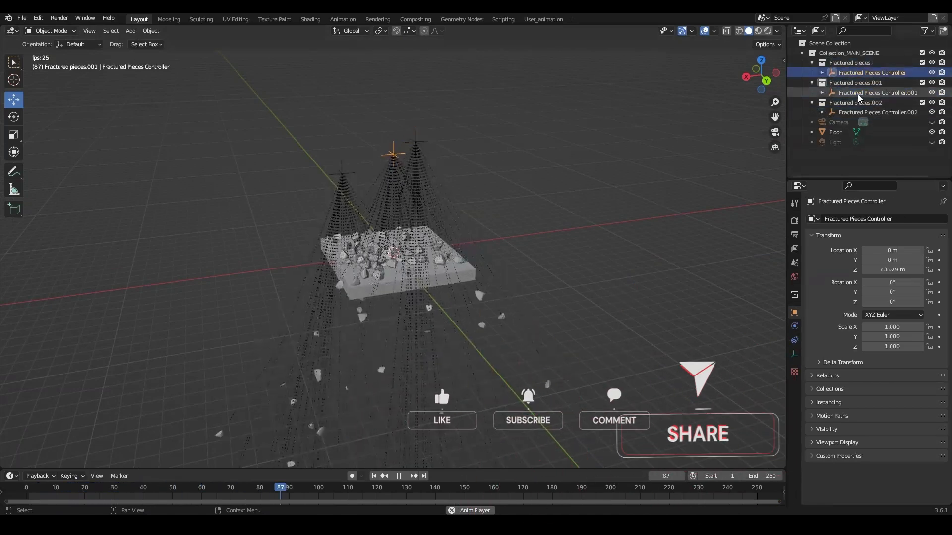
ctrl+click(858, 94)
ctrl+click(860, 114)
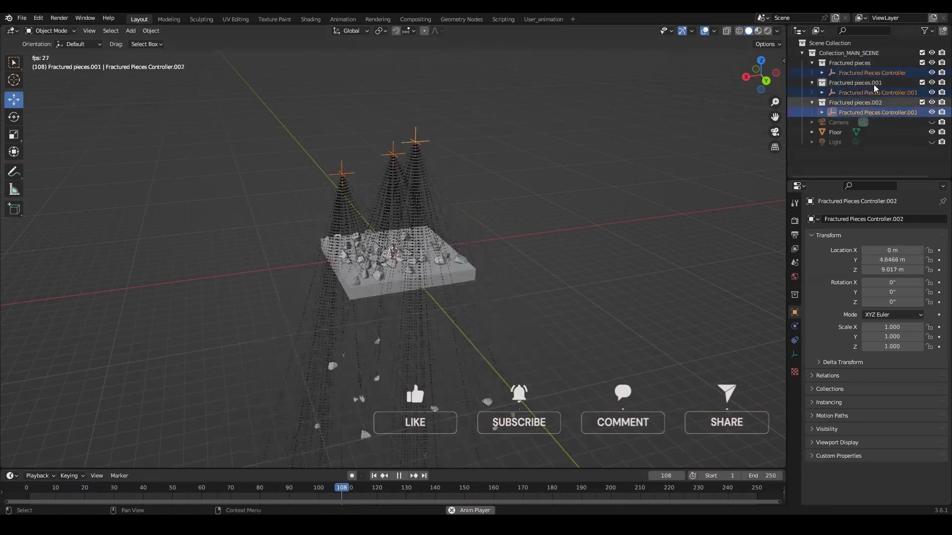
Step: Set Fractured Pieces Controller.002's Y and Z location to 0 m, stop the playback and rewind to frame 1
click(893, 259)
text(0)
key(Tab)
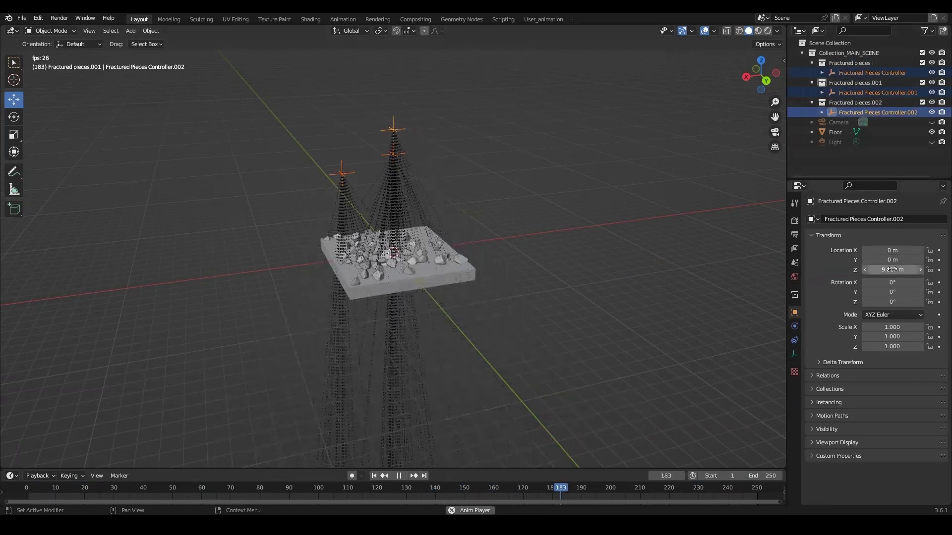
text(0)
key(Return)
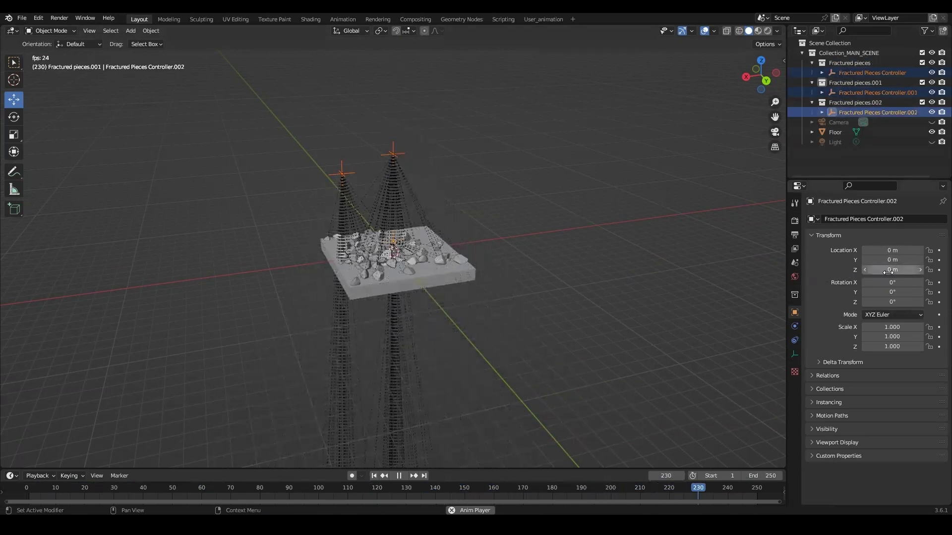
click(397, 476)
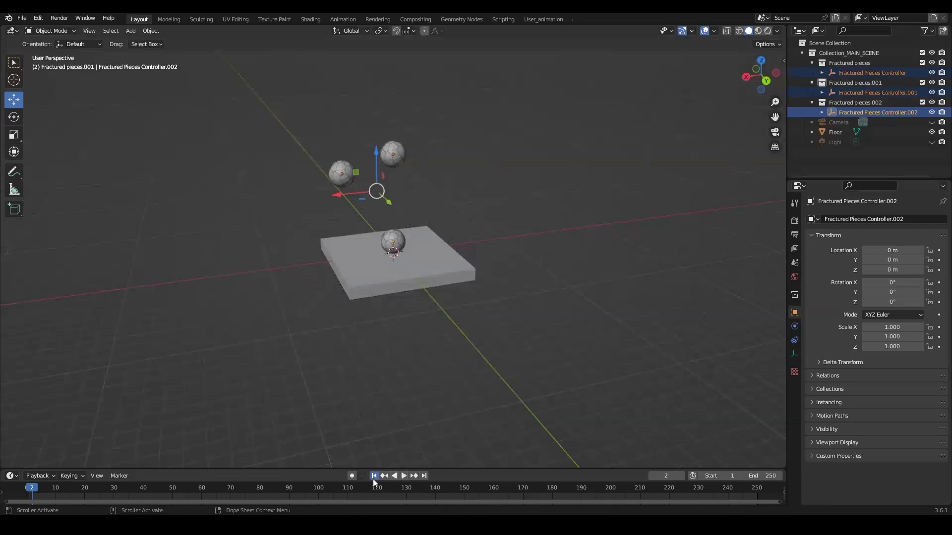
click(373, 477)
Step: Set the original Fractured Pieces Controller's Z location and Fractured Pieces Controller.001's Z and X location to 0 m
click(849, 73)
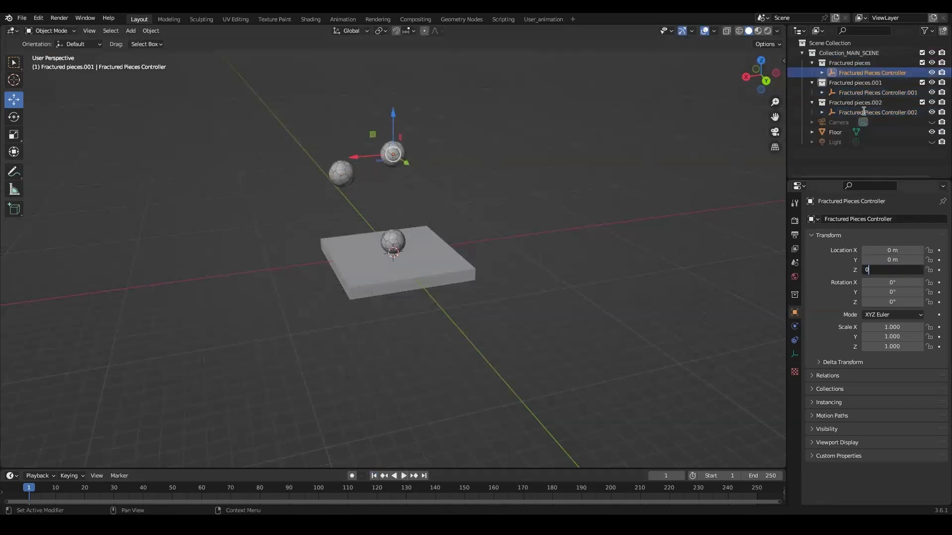
key(Return)
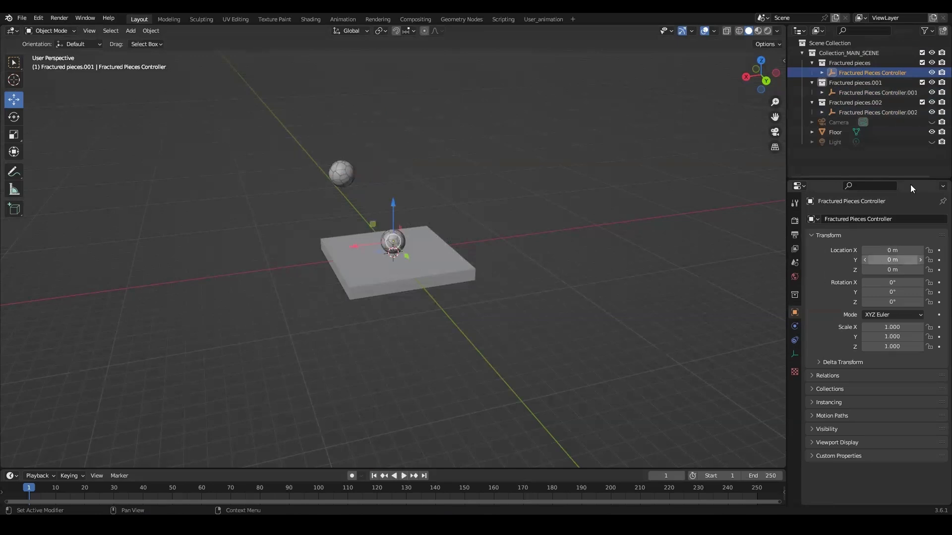
click(876, 93)
double_click(892, 269)
text(0)
key(Return)
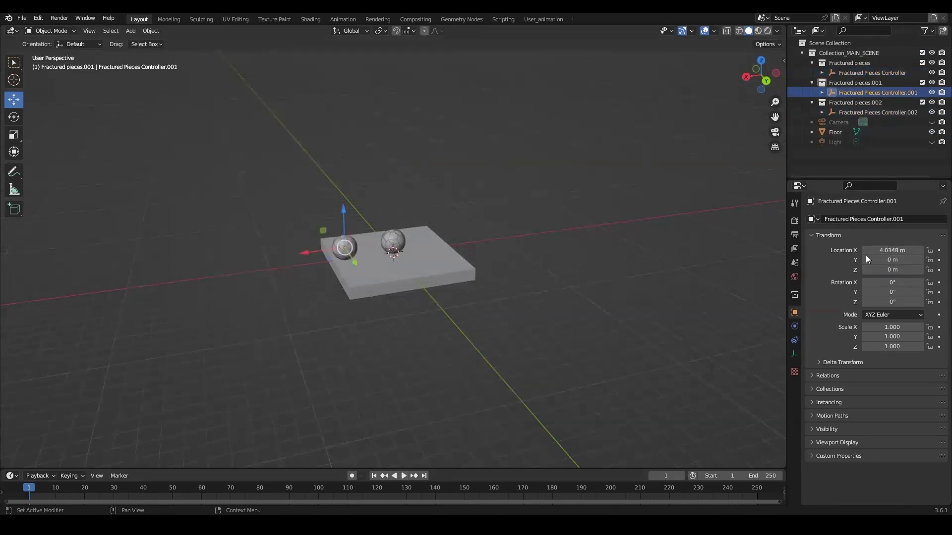
double_click(890, 250)
text(0)
key(Return)
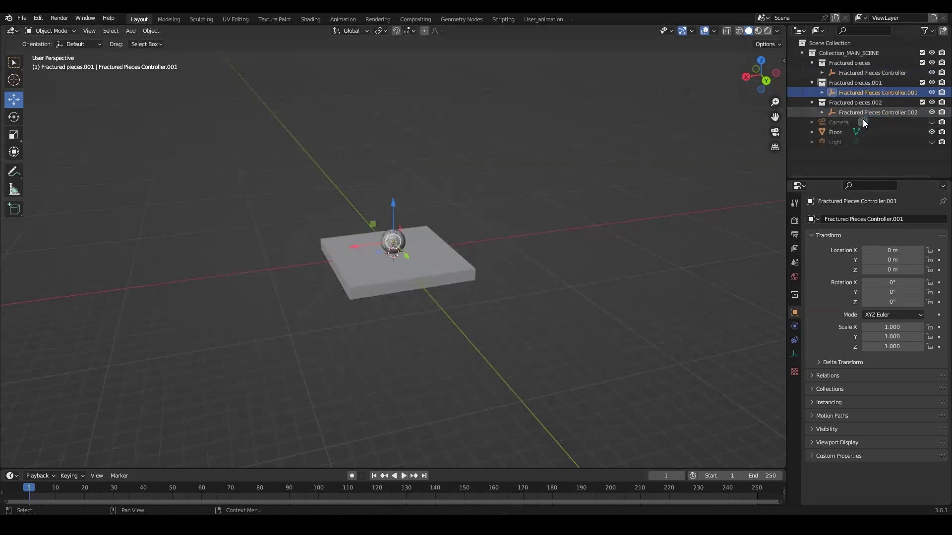
Step: Collapse the fractured pieces collections and paste another copy of the fractured pieces collection into Collection_MAIN_SCENE
click(877, 112)
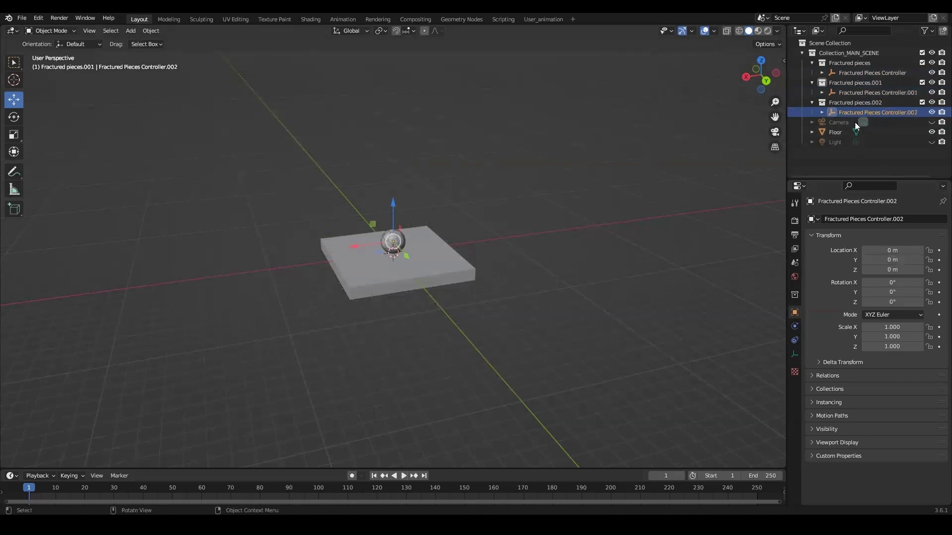
click(812, 63)
drag(811, 73, 814, 85)
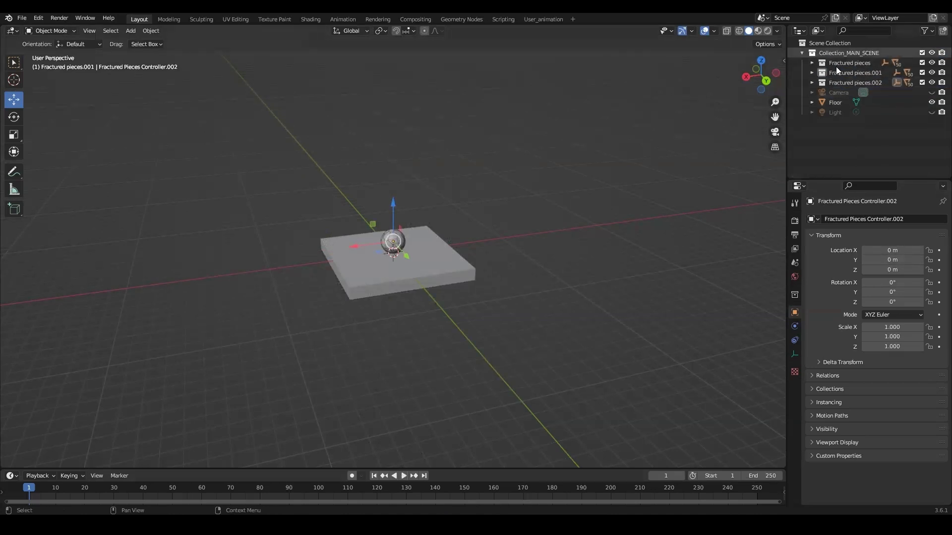
right_click(838, 52)
click(792, 79)
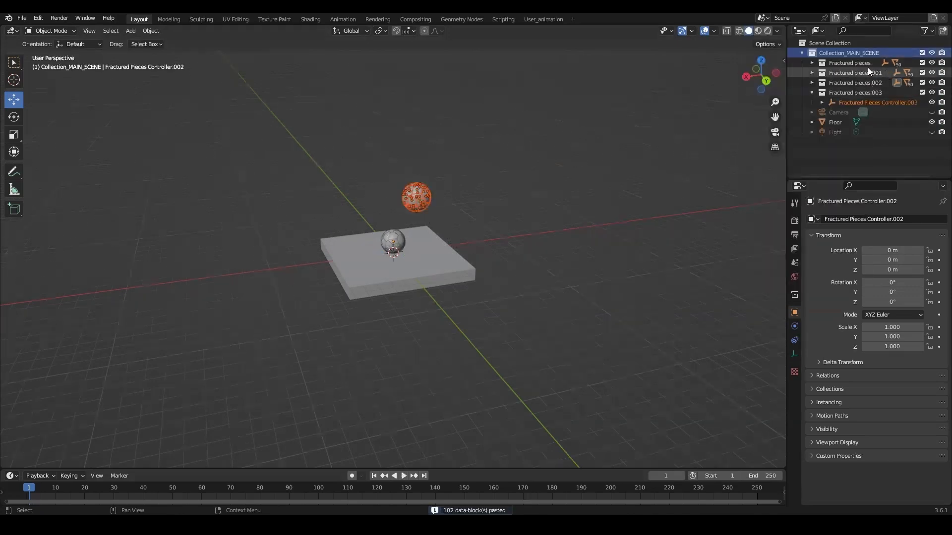
click(809, 92)
click(812, 93)
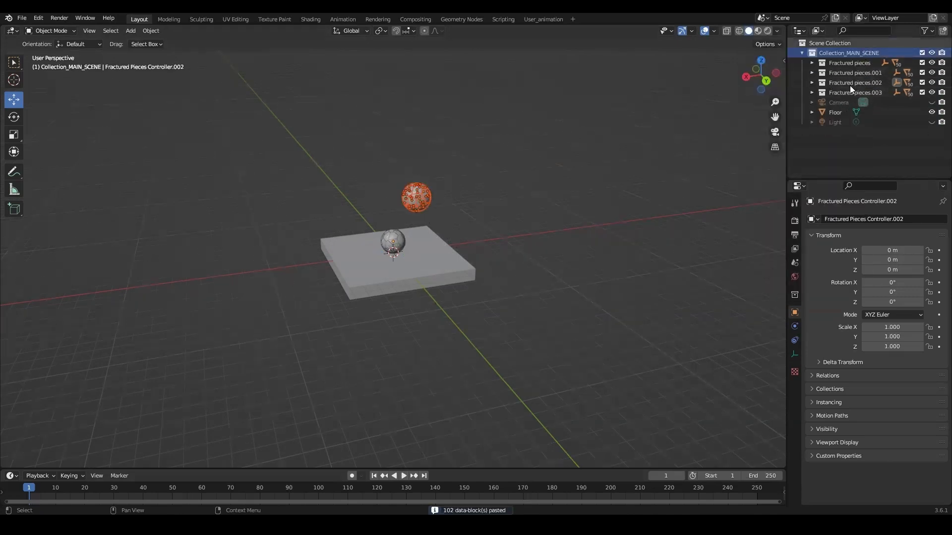
Step: Set Fractured Pieces Controller.003's Y and Z location to 0 m and collapse its collection
click(848, 93)
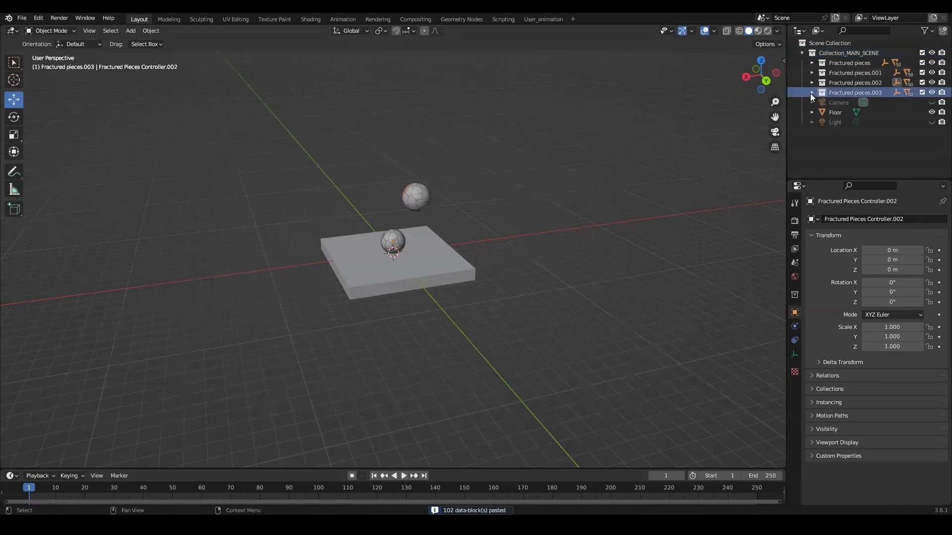
click(811, 93)
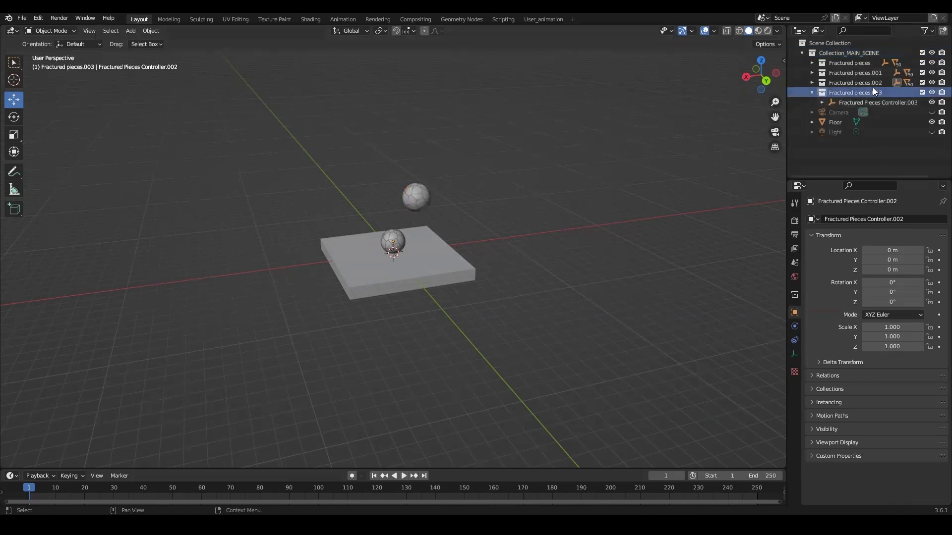
click(872, 103)
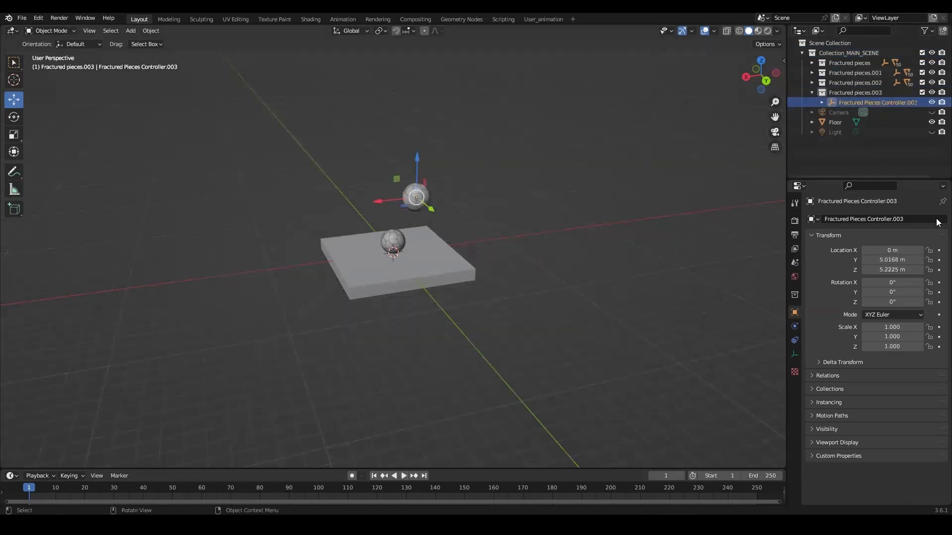
key(Return)
click(891, 270)
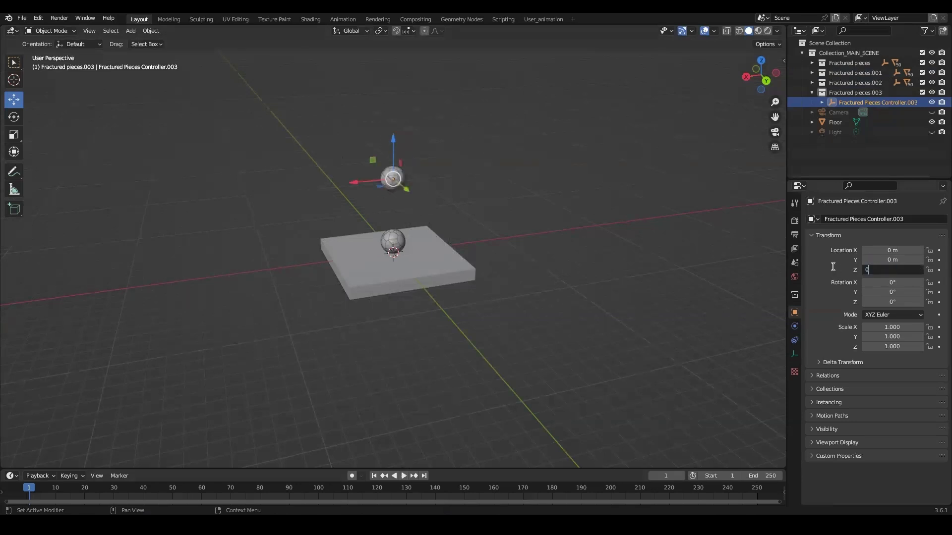
text(0)
key(Return)
click(843, 94)
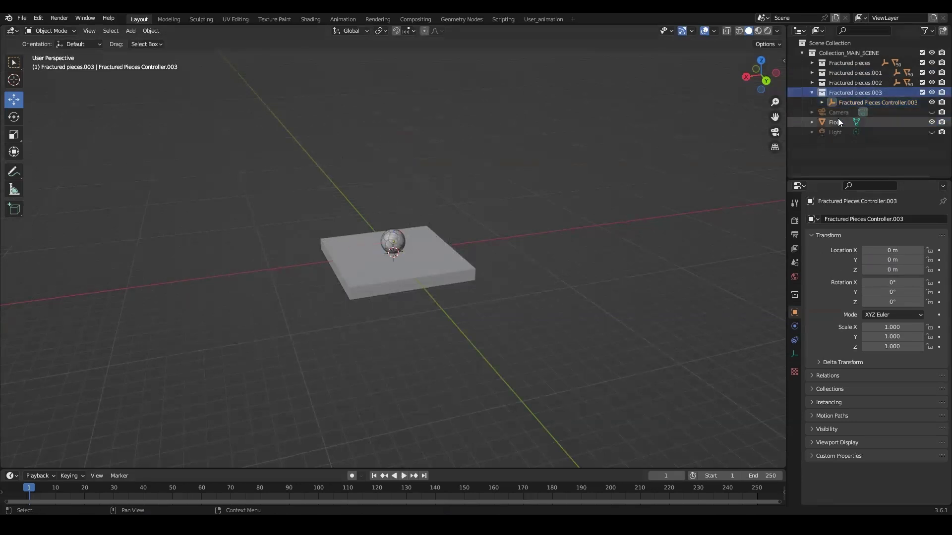
click(811, 92)
Step: From the back orthographic view, move Fractured Pieces Controller.003 along X and set its X location to 5 m
drag(777, 74, 818, 75)
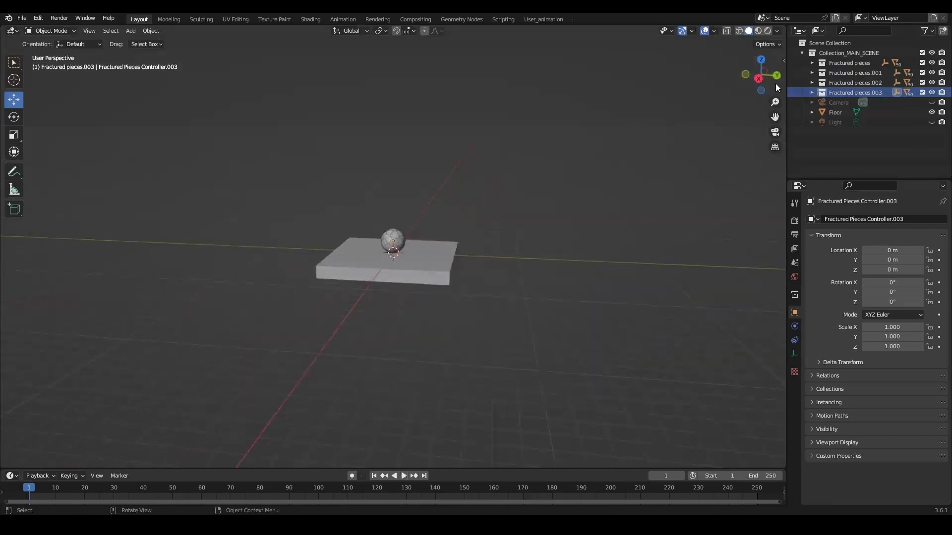
click(776, 76)
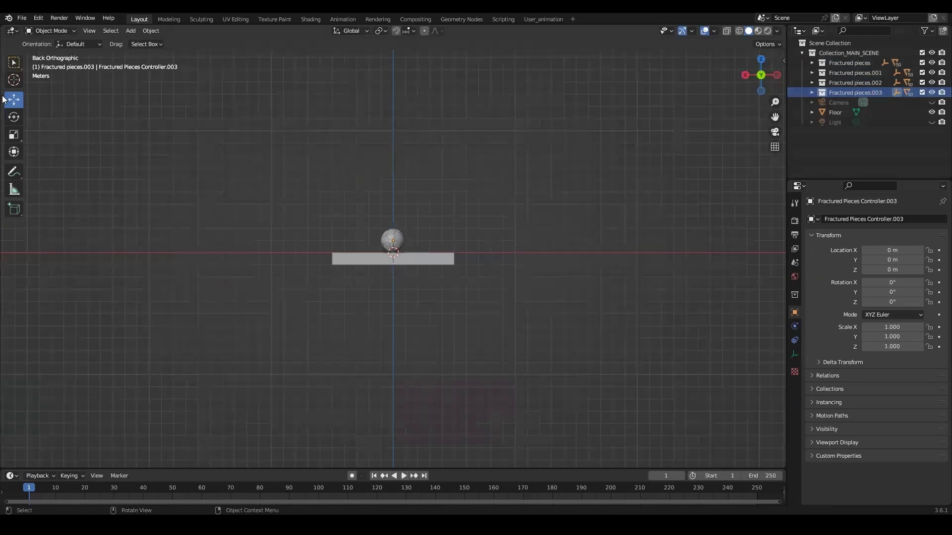
click(812, 72)
click(811, 63)
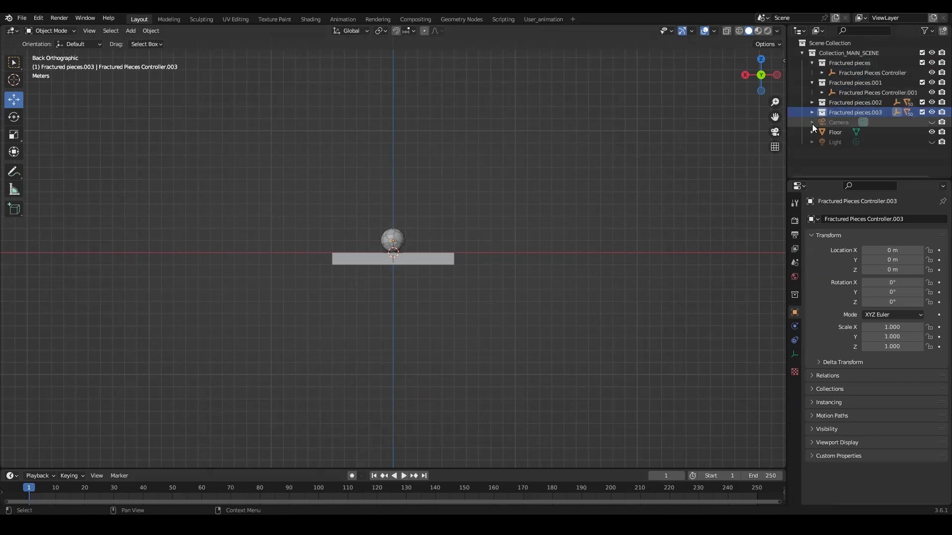
click(812, 112)
click(854, 123)
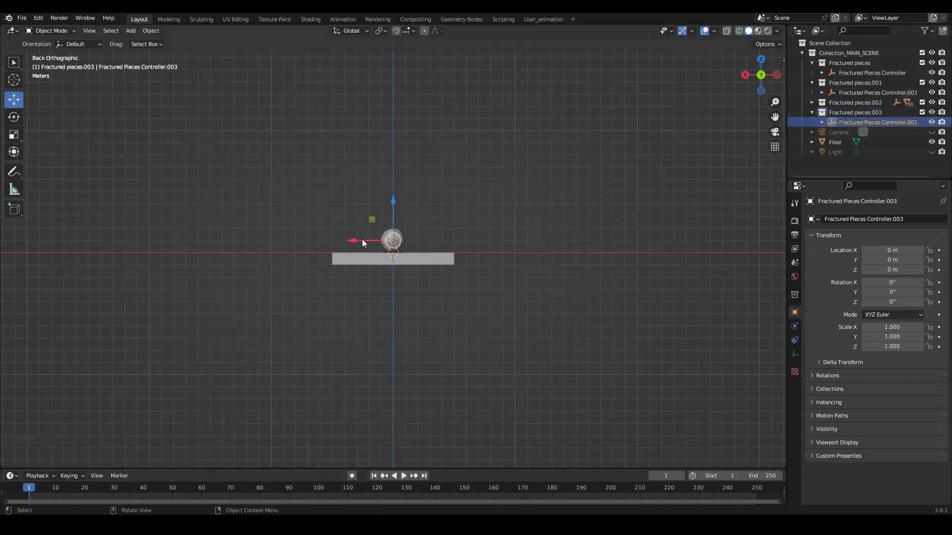
drag(361, 242, 301, 242)
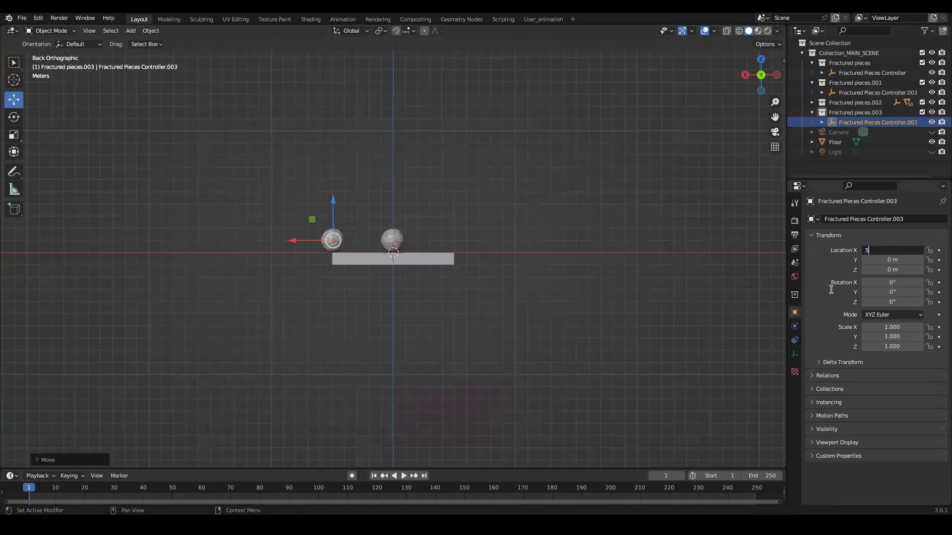
text(5)
key(Return)
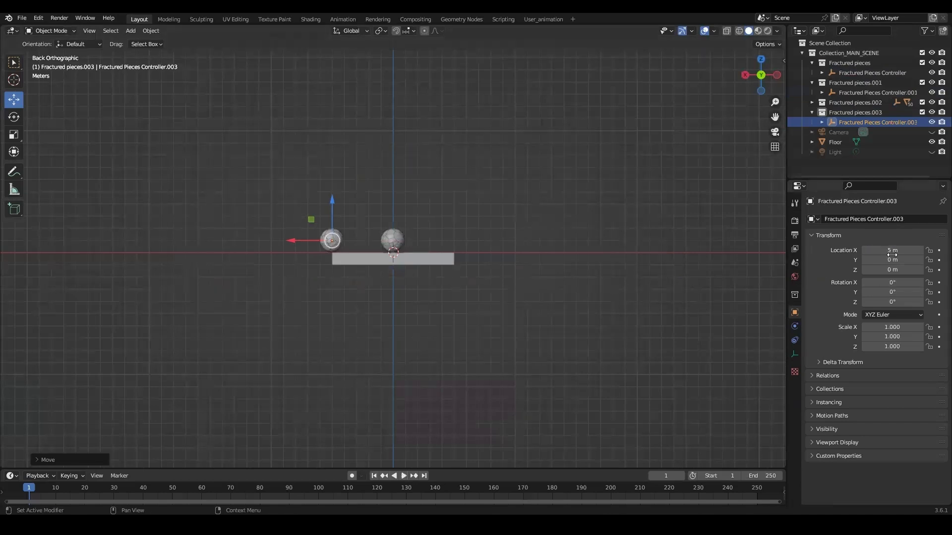
Step: Set Fractured Pieces Controller.002's X location to -5 m
click(812, 102)
click(843, 112)
double_click(893, 250)
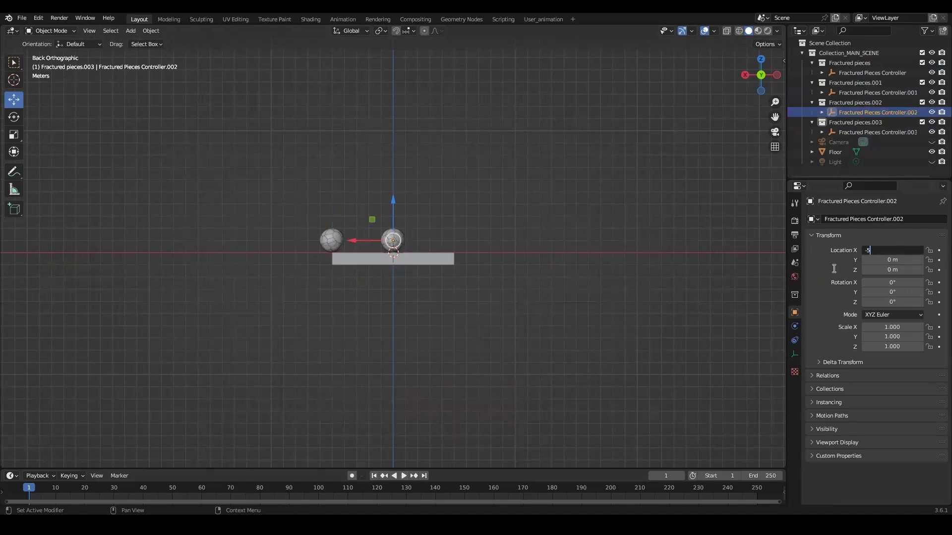
text(-5)
key(Return)
Step: Set Fractured Pieces Controller.003's Y location to 5 m so its sphere sits at a corner of the floor
mouse_move(774, 75)
mouse_down()
mouse_move(749, 92)
mouse_move(785, 82)
mouse_up()
click(862, 93)
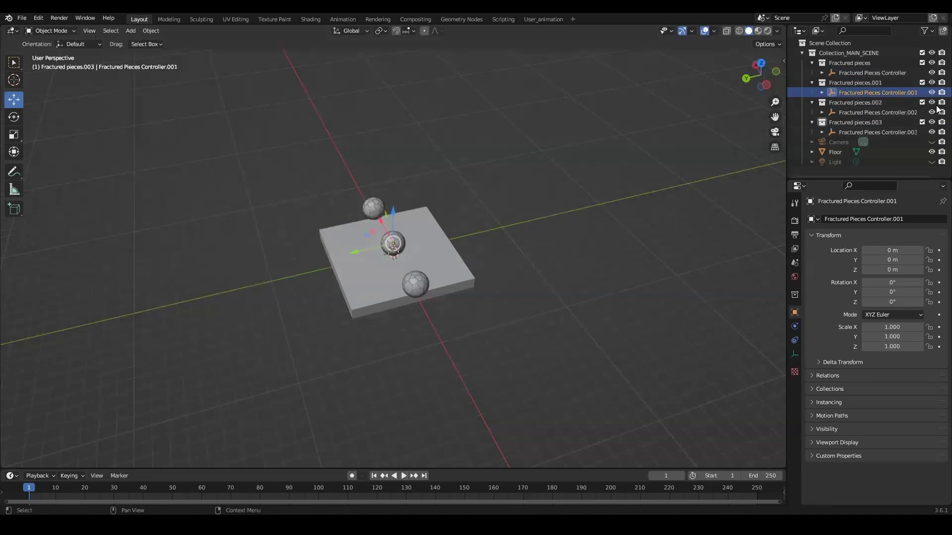
click(863, 132)
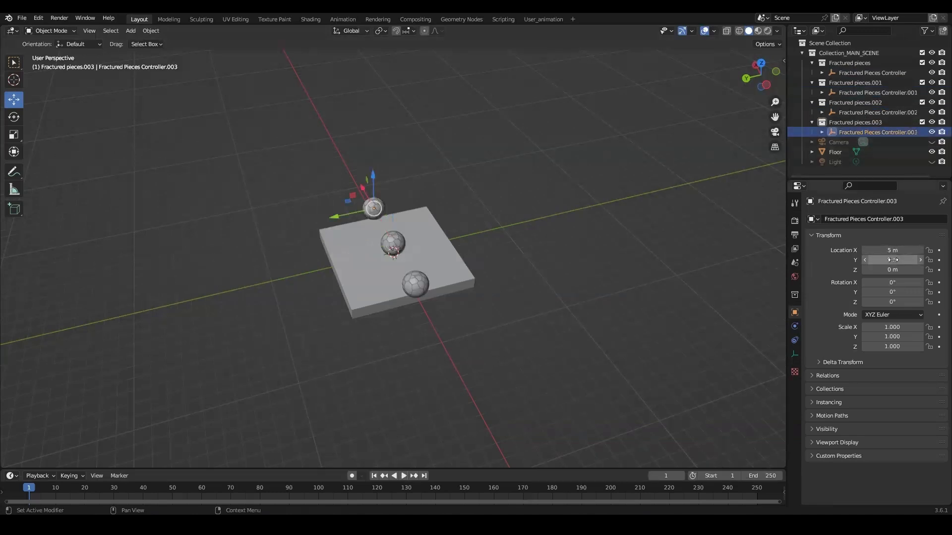
drag(892, 259, 917, 260)
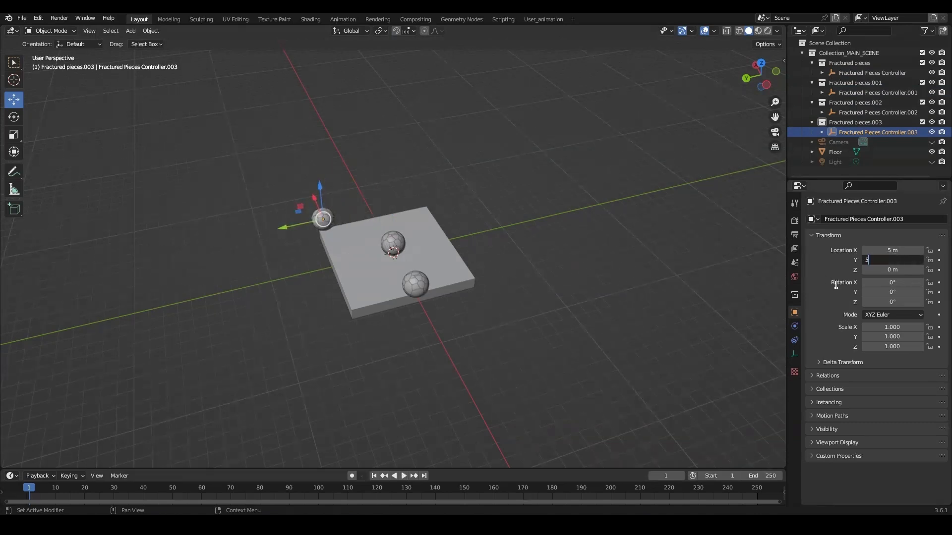
key(Return)
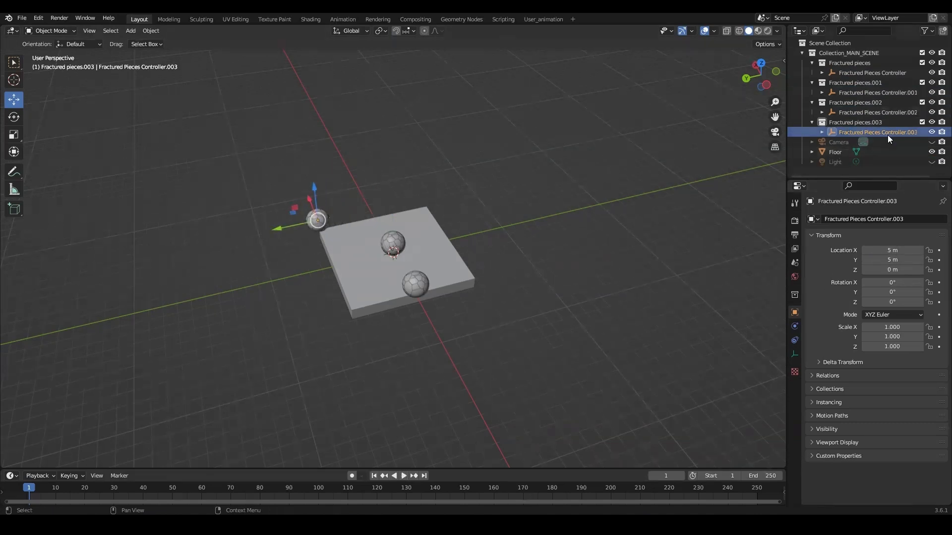
Step: Set Fractured Pieces Controller.002's Y location to -5 m to place its sphere at the opposite floor corner
click(846, 112)
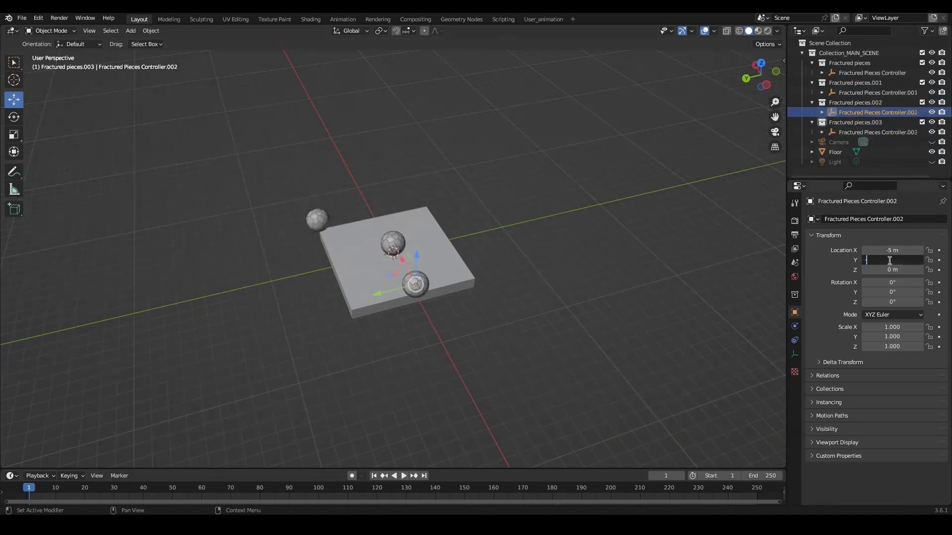
text(-5)
key(Return)
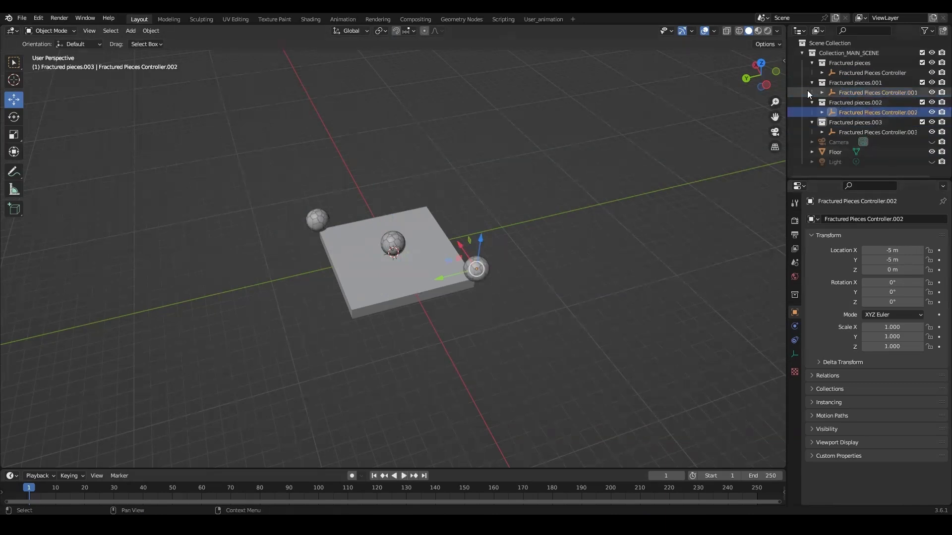
Step: Move Fractured Pieces Controller.001 to a free floor corner and set its location to Y -5 m and X 5 m
click(847, 93)
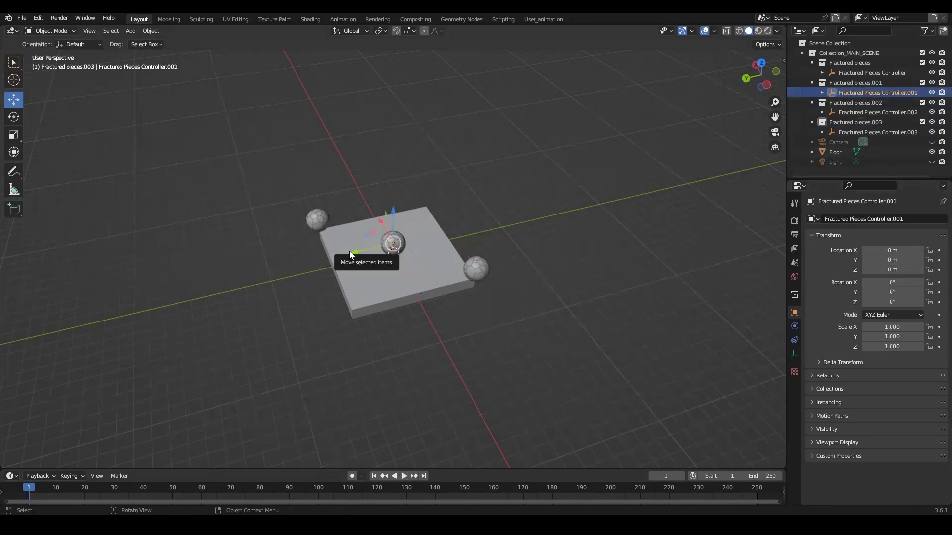
drag(349, 251, 418, 179)
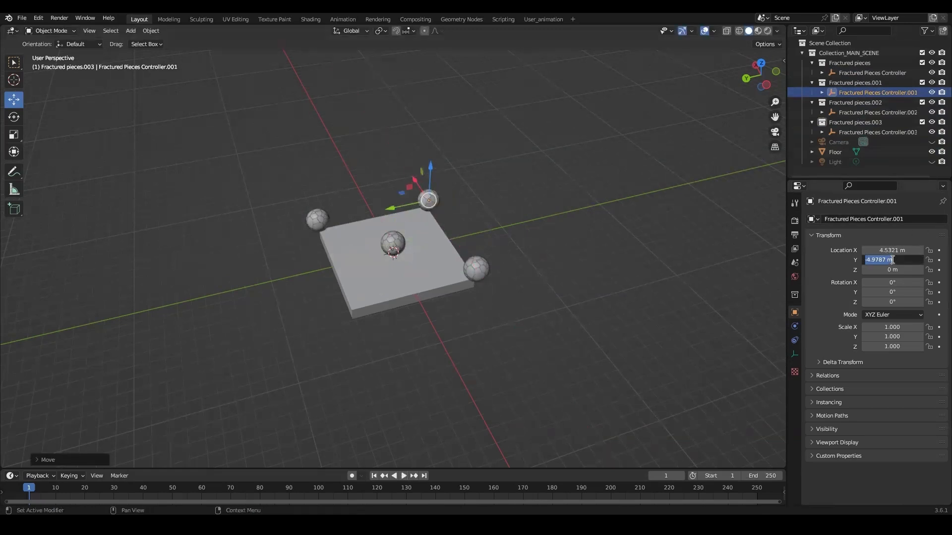
text(-5)
key(Return)
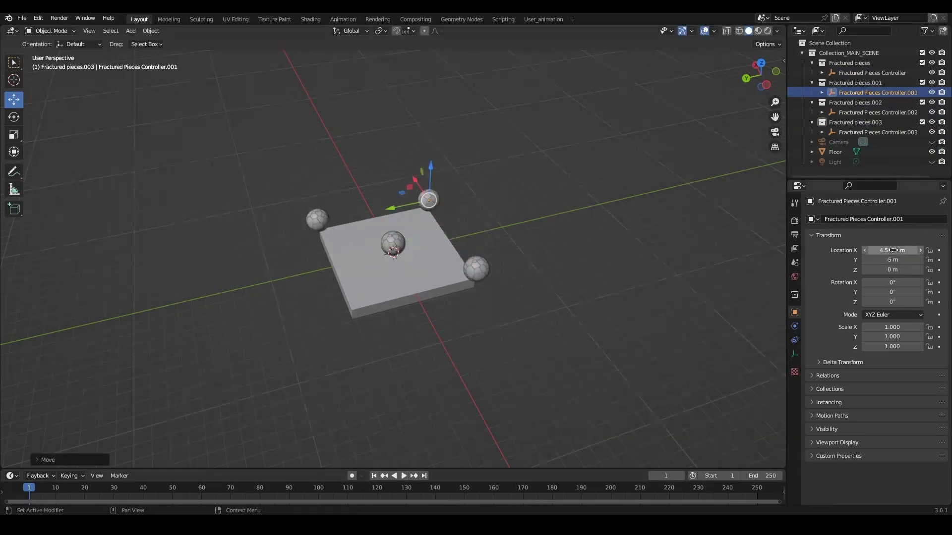
text(5)
key(Return)
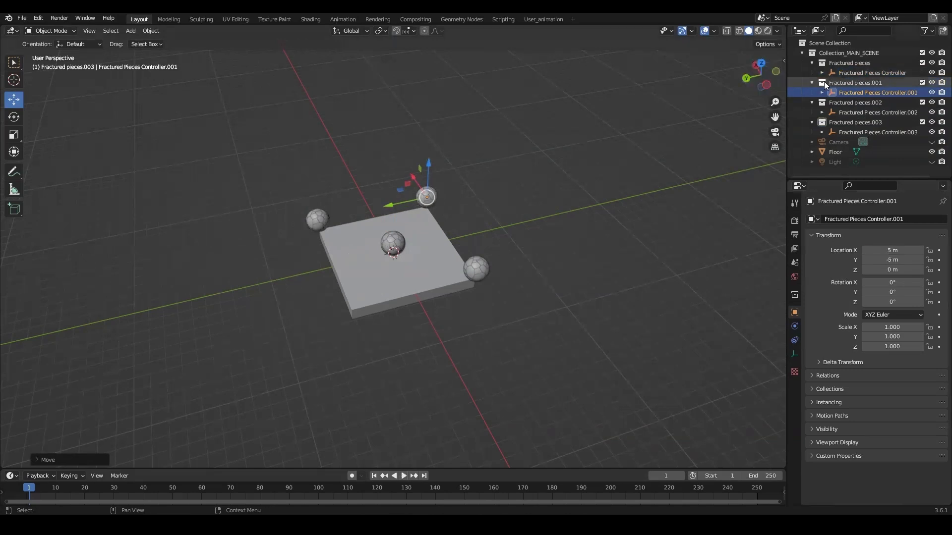
Step: Move the original Fractured Pieces Controller to the last free floor corner, setting its location to X -5 m and Y 5 m
click(848, 74)
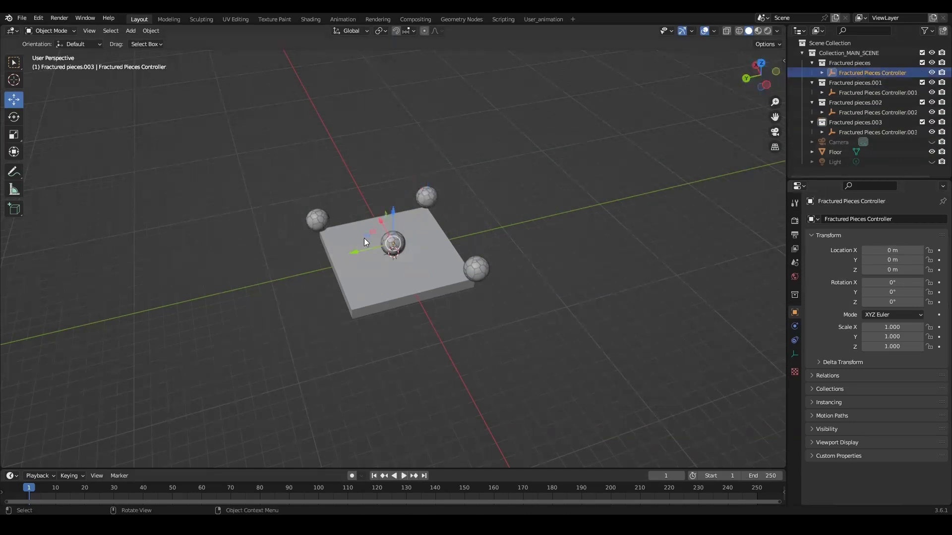
drag(383, 218, 327, 301)
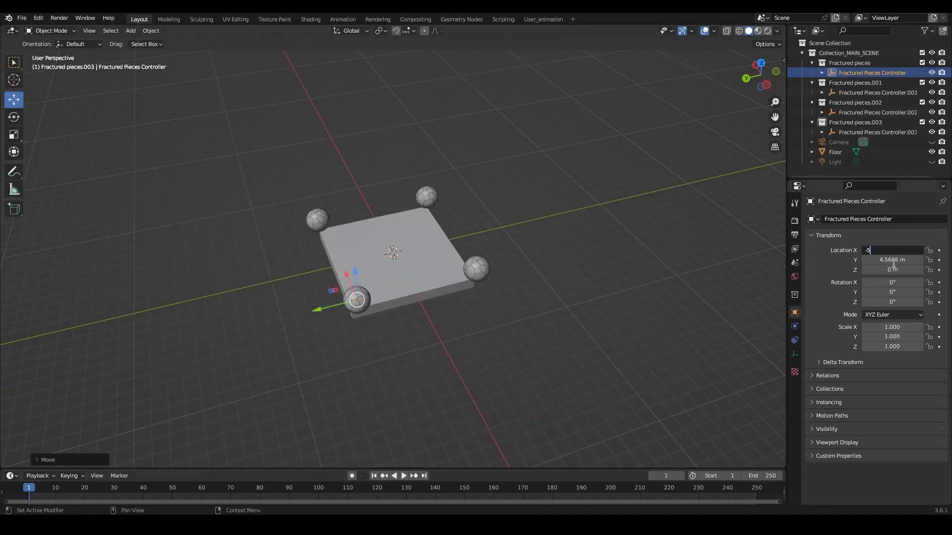
key(Return)
text(5)
key(Return)
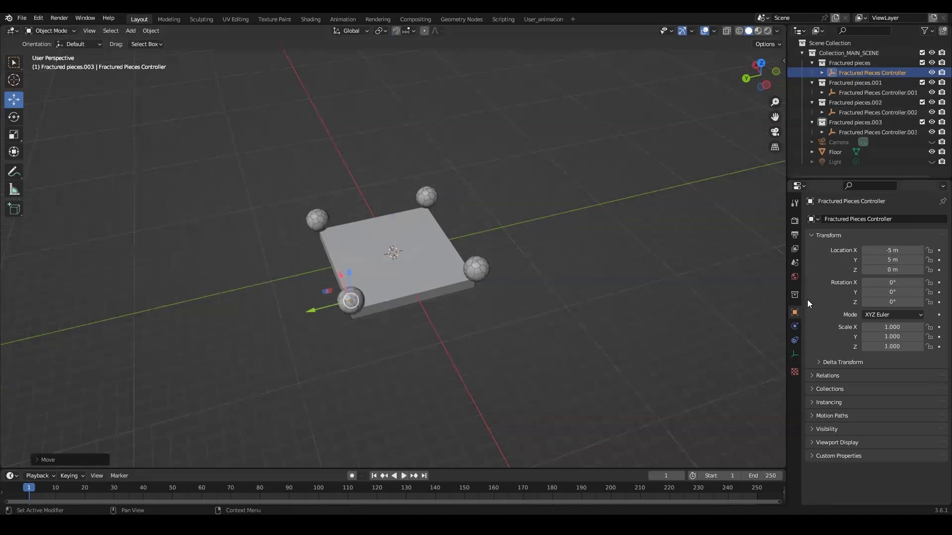
Step: Select all four fractured pieces controllers together and raise them along Z above the floor
mouse_move(776, 73)
mouse_down()
mouse_move(767, 78)
mouse_move(780, 79)
mouse_up()
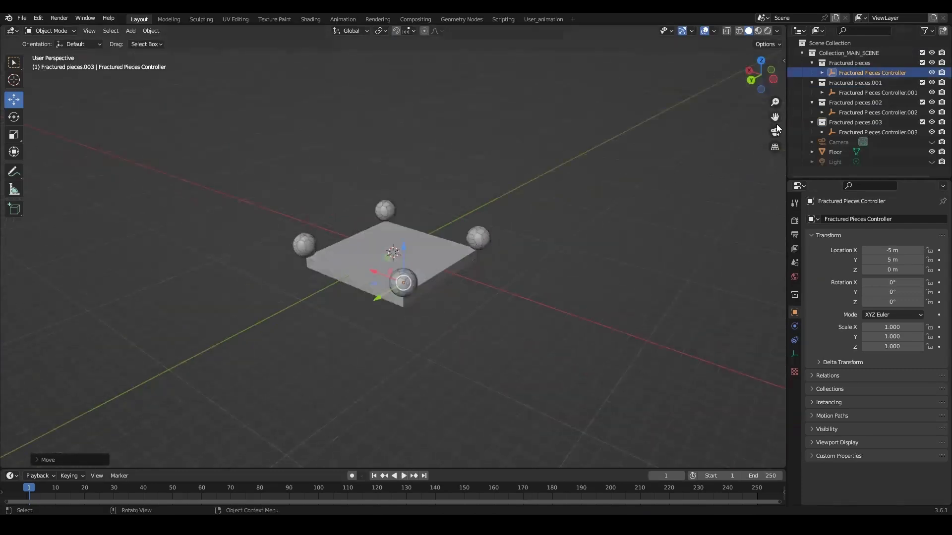
drag(774, 117, 787, 102)
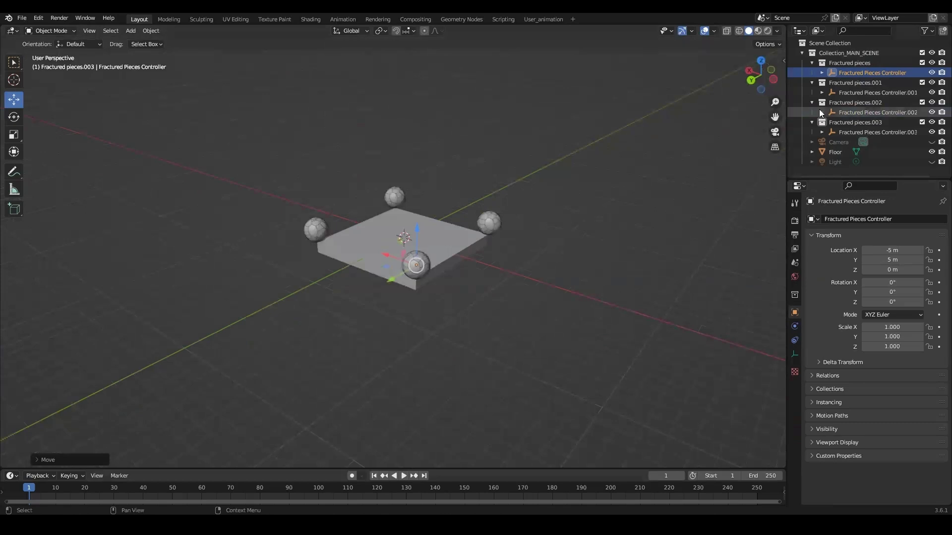
ctrl+click(861, 92)
ctrl+click(860, 112)
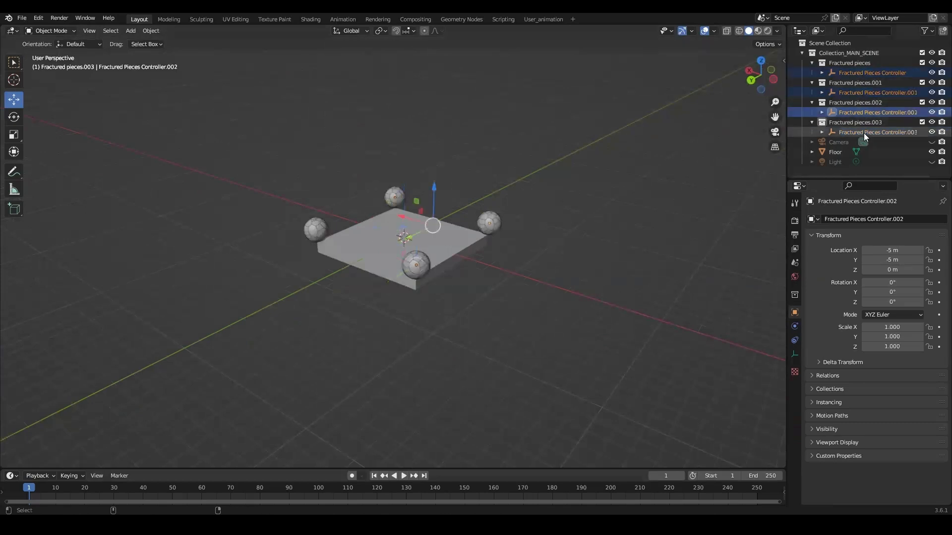
ctrl+click(864, 132)
drag(404, 194, 424, 117)
Step: Set the Z location of the active Fractured Pieces Controller.003 to 5 m and check the raised spheres from the side
drag(772, 85, 764, 82)
click(885, 270)
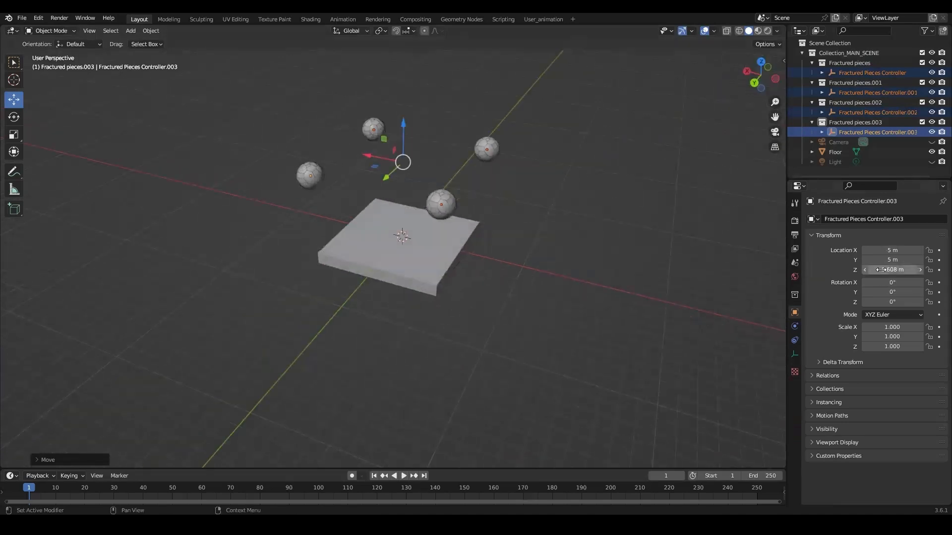
text(5)
key(Return)
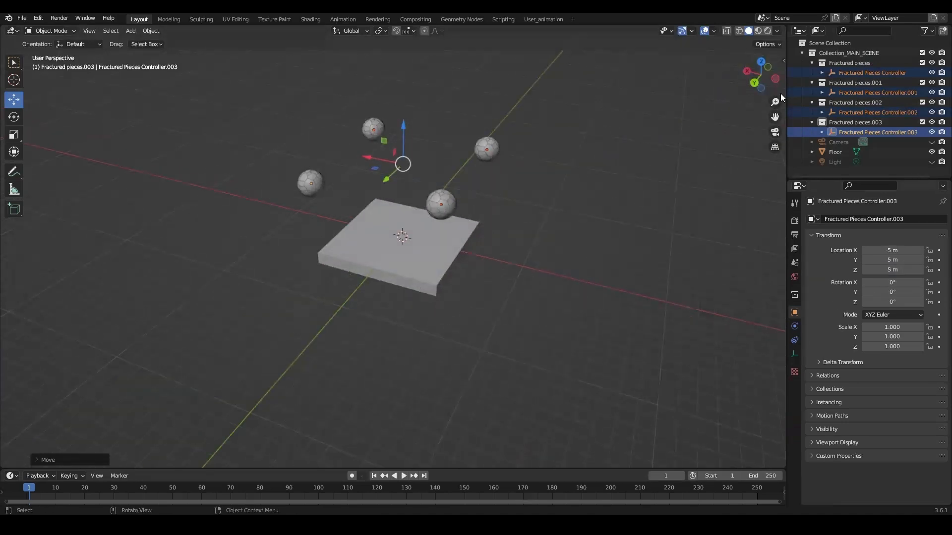
drag(777, 79, 762, 74)
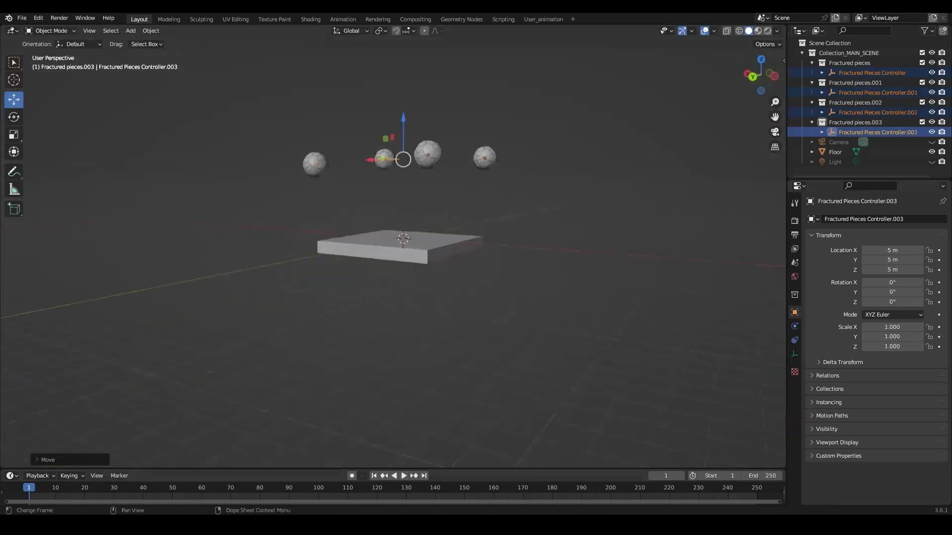
Step: Play the simulation of the four spheres breaking on the floor, examine it from several angles, and return to the first frame
click(404, 476)
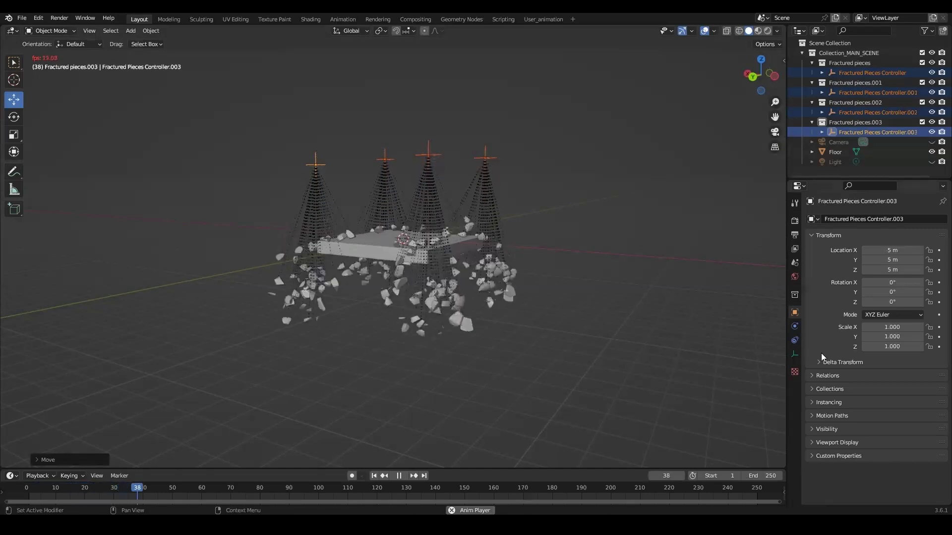
drag(769, 79, 367, 67)
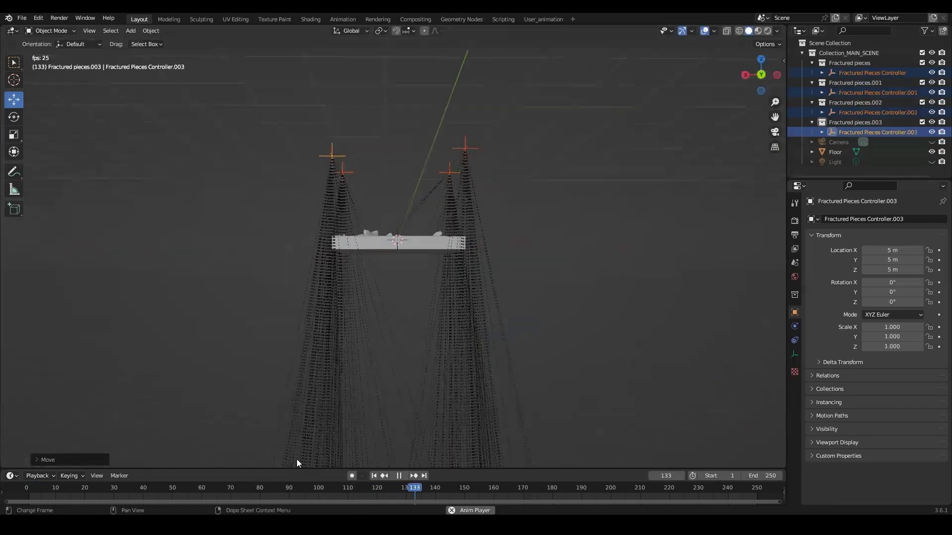
click(373, 475)
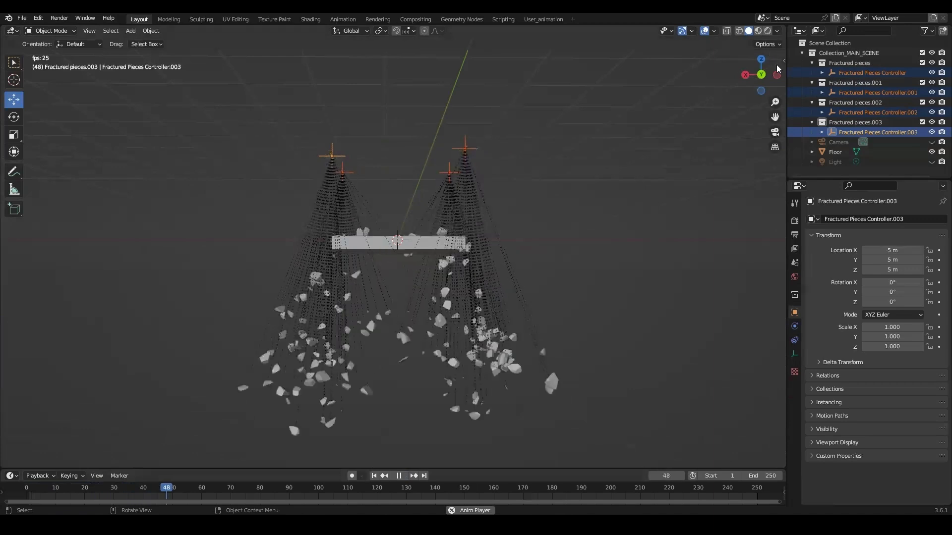
drag(776, 65, 408, 329)
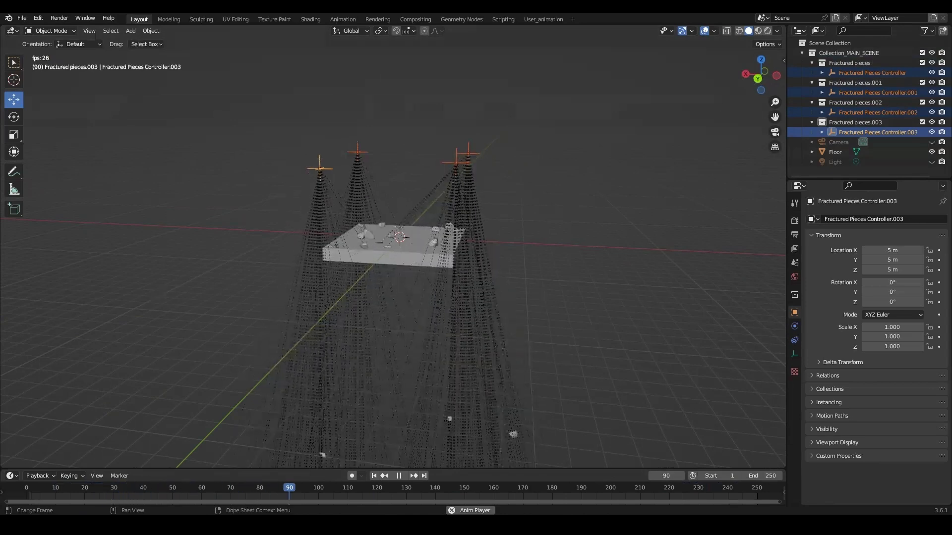
click(399, 475)
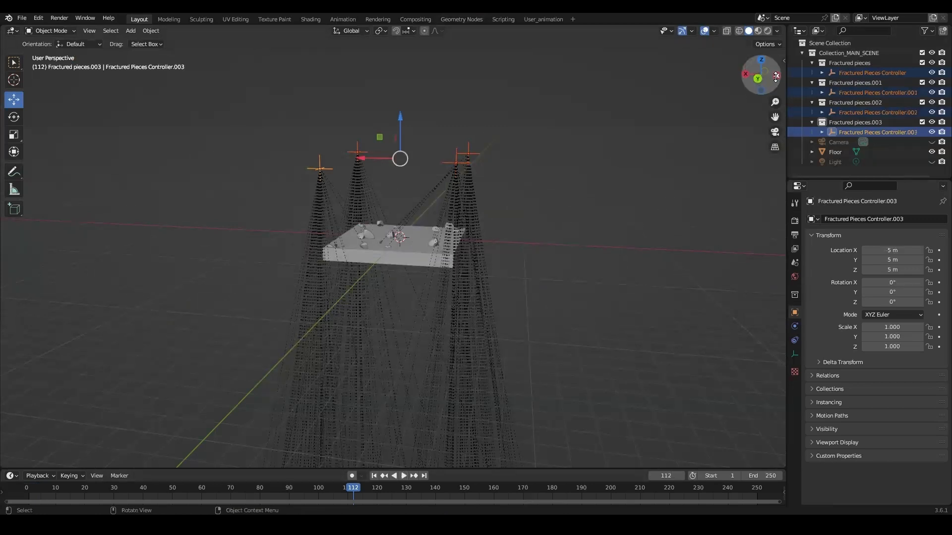
drag(760, 78, 783, 82)
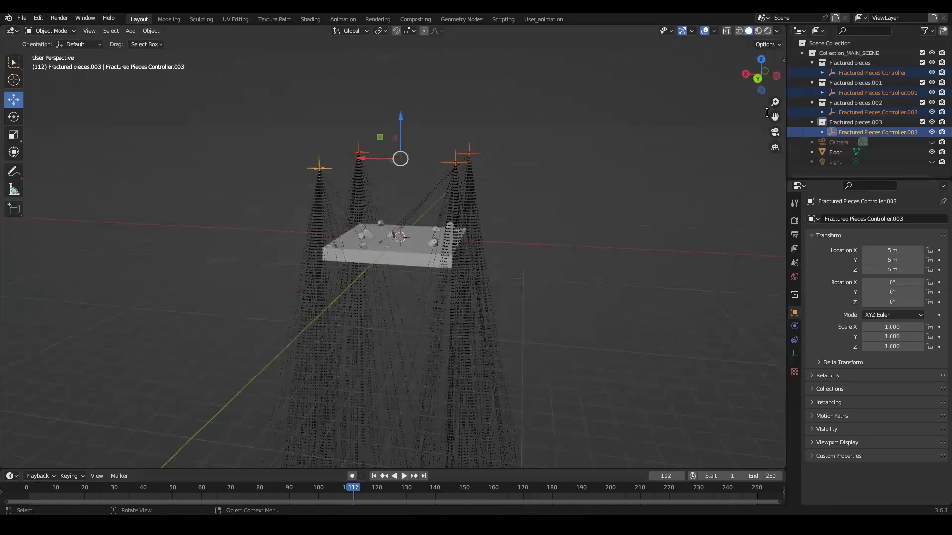
mouse_move(774, 117)
mouse_down()
mouse_move(781, 164)
mouse_move(772, 99)
mouse_up()
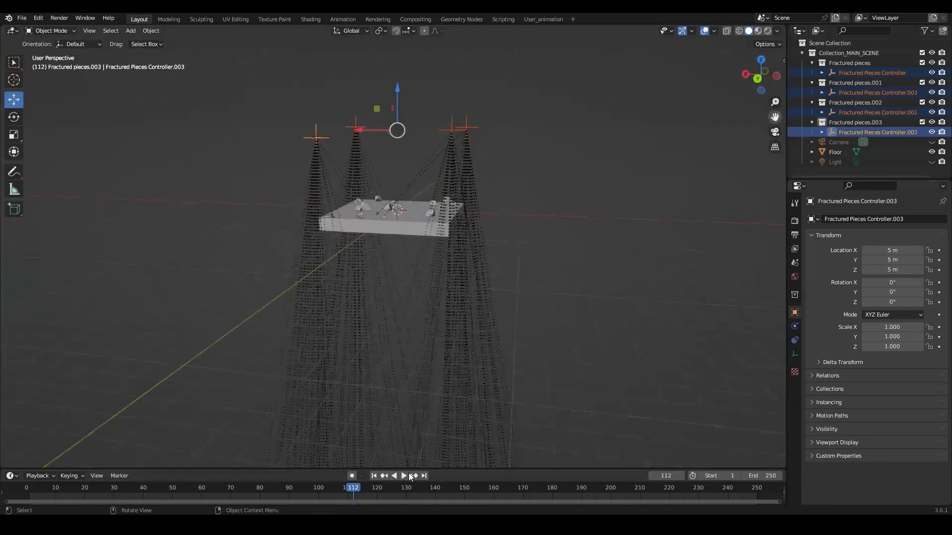
click(375, 476)
Step: Move Fractured Pieces Controller.003 inward to about X 2.67 m, and Fractured Pieces Controller.002 to about X 0.45 m and Z 9.36 m
click(848, 132)
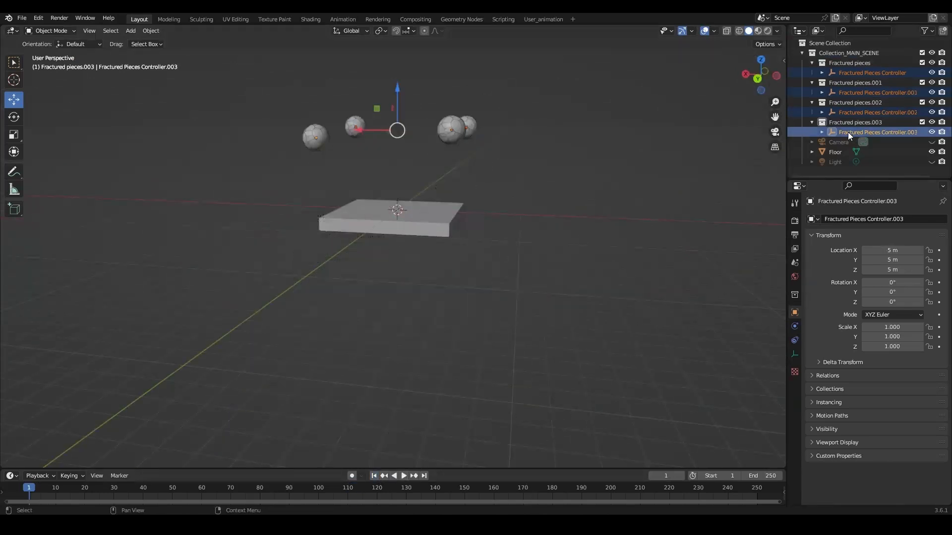
drag(275, 138, 304, 138)
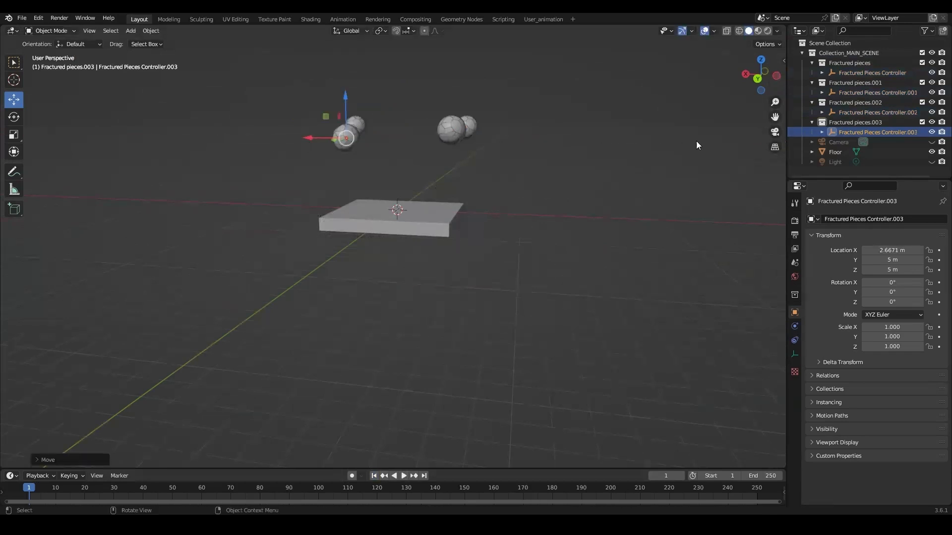
click(862, 112)
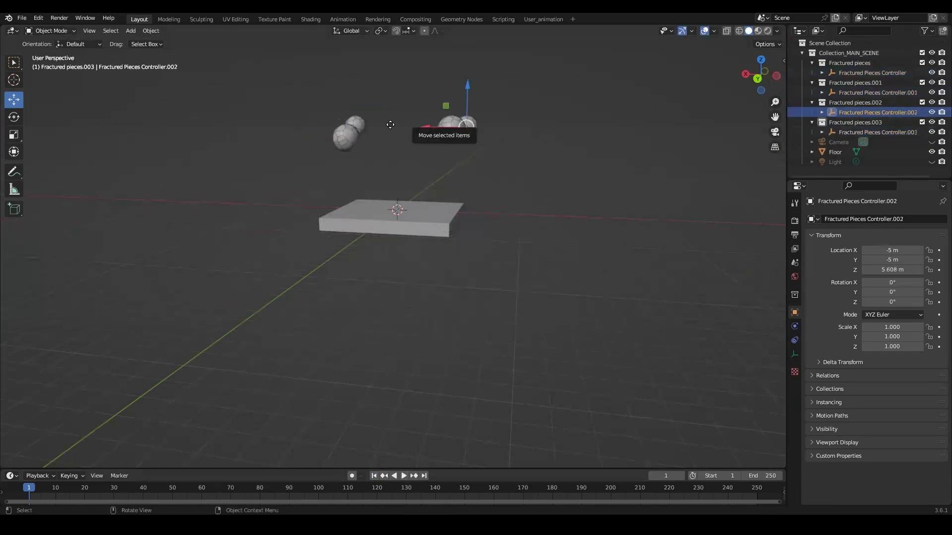
drag(424, 128, 360, 122)
drag(402, 90, 402, 51)
Step: Move Fractured Pieces Controller.001 inward over the floor to about X 2.44 m and Y -1.13 m
click(865, 92)
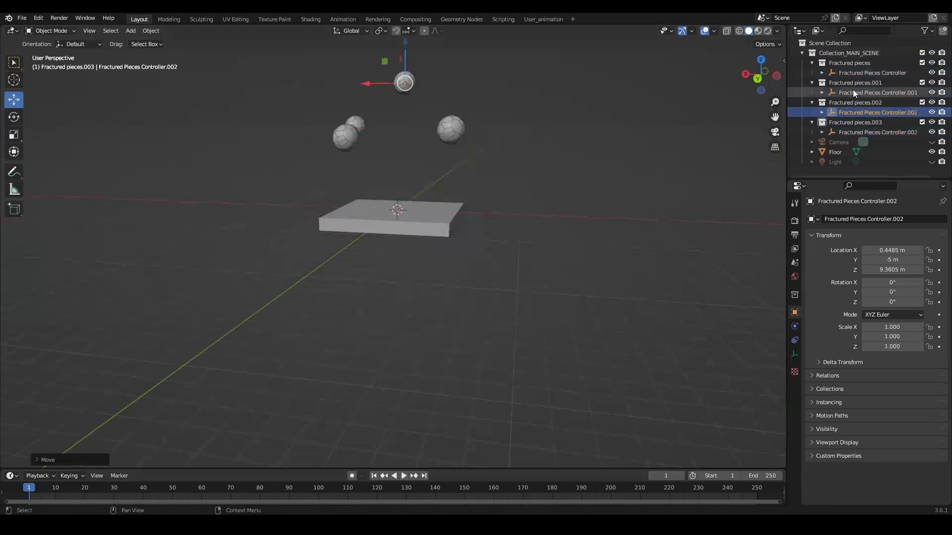
drag(762, 75, 466, 99)
mouse_move(398, 108)
mouse_down()
mouse_move(369, 99)
mouse_move(397, 110)
mouse_up()
drag(776, 73, 373, 112)
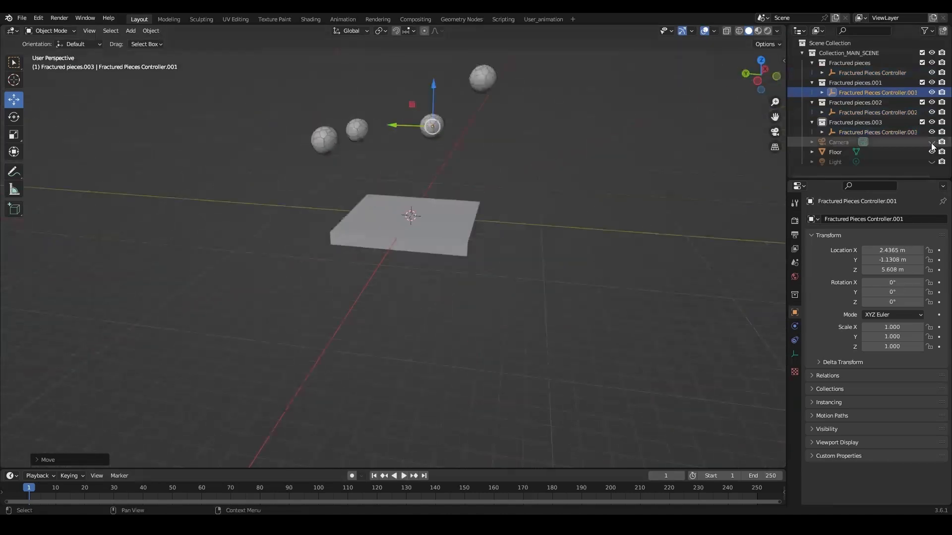
Step: Move the original Fractured Pieces Controller inward to about X -4.38 m and Y 3.37 m
click(872, 132)
click(859, 73)
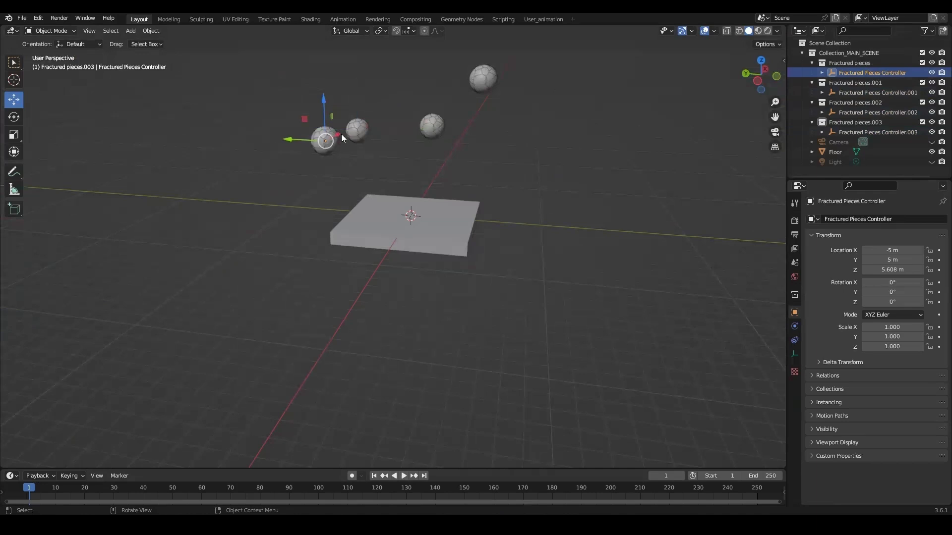
drag(340, 135, 318, 139)
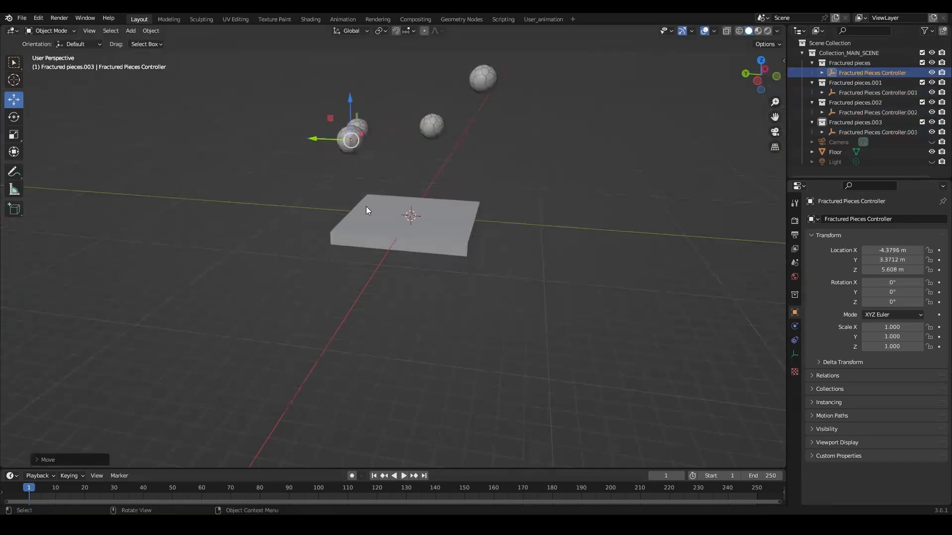
Step: Play the simulation with the rearranged spheres and examine the falling pieces from different angles
click(404, 476)
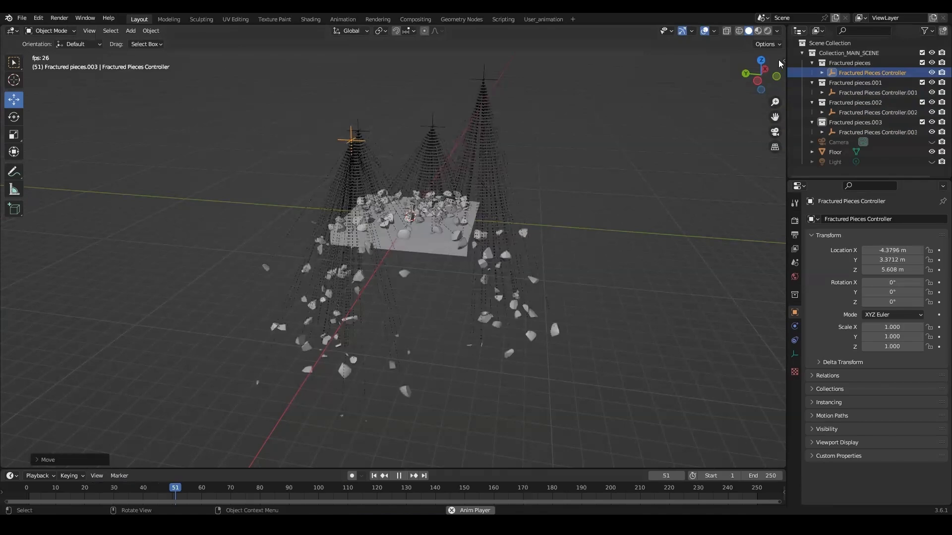
drag(773, 76, 755, 71)
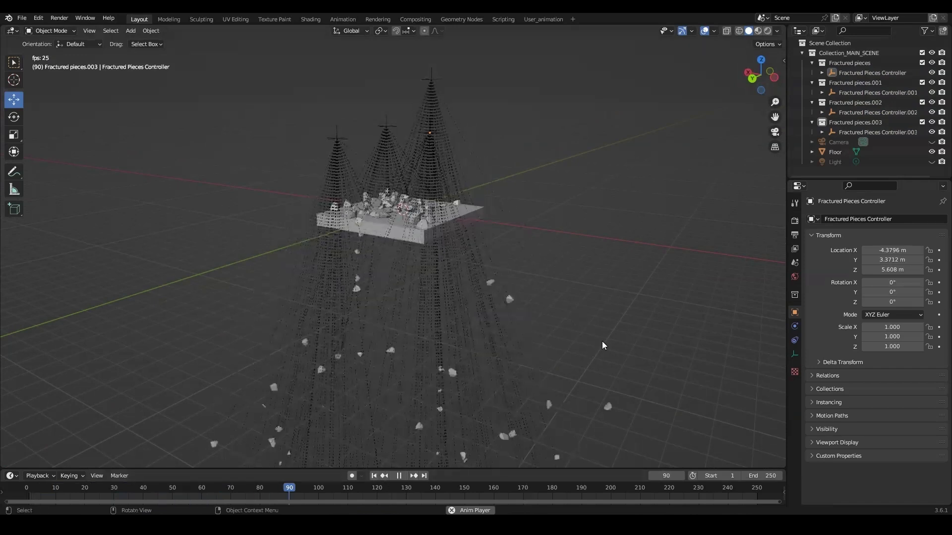
drag(777, 80, 753, 141)
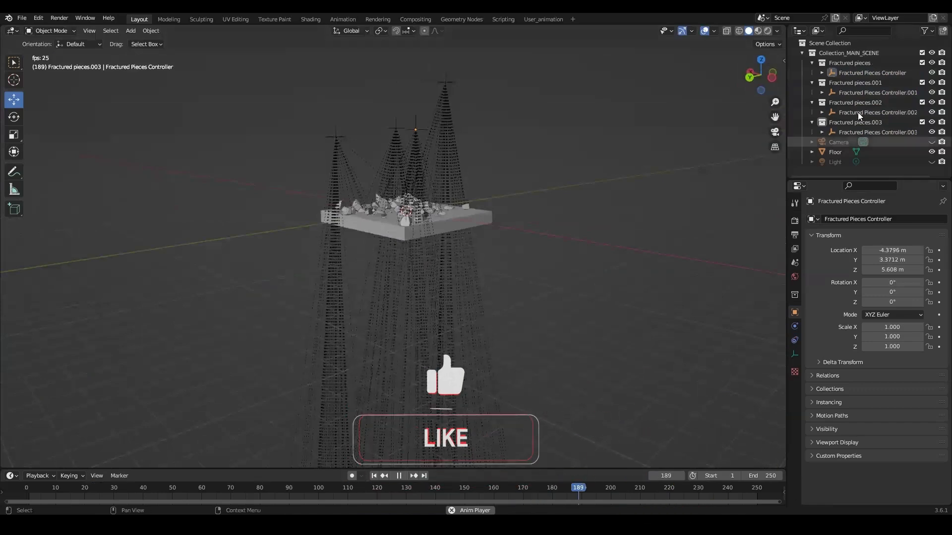
drag(773, 79, 506, 293)
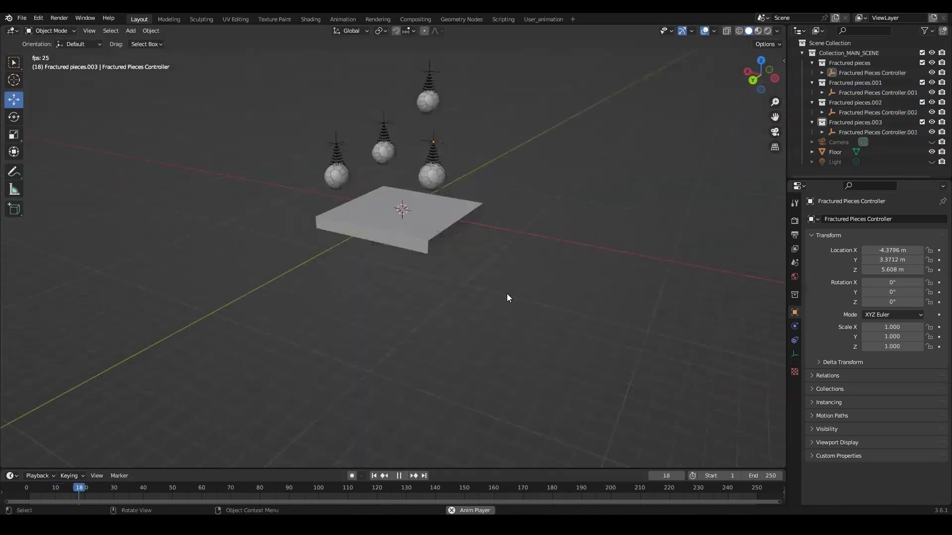